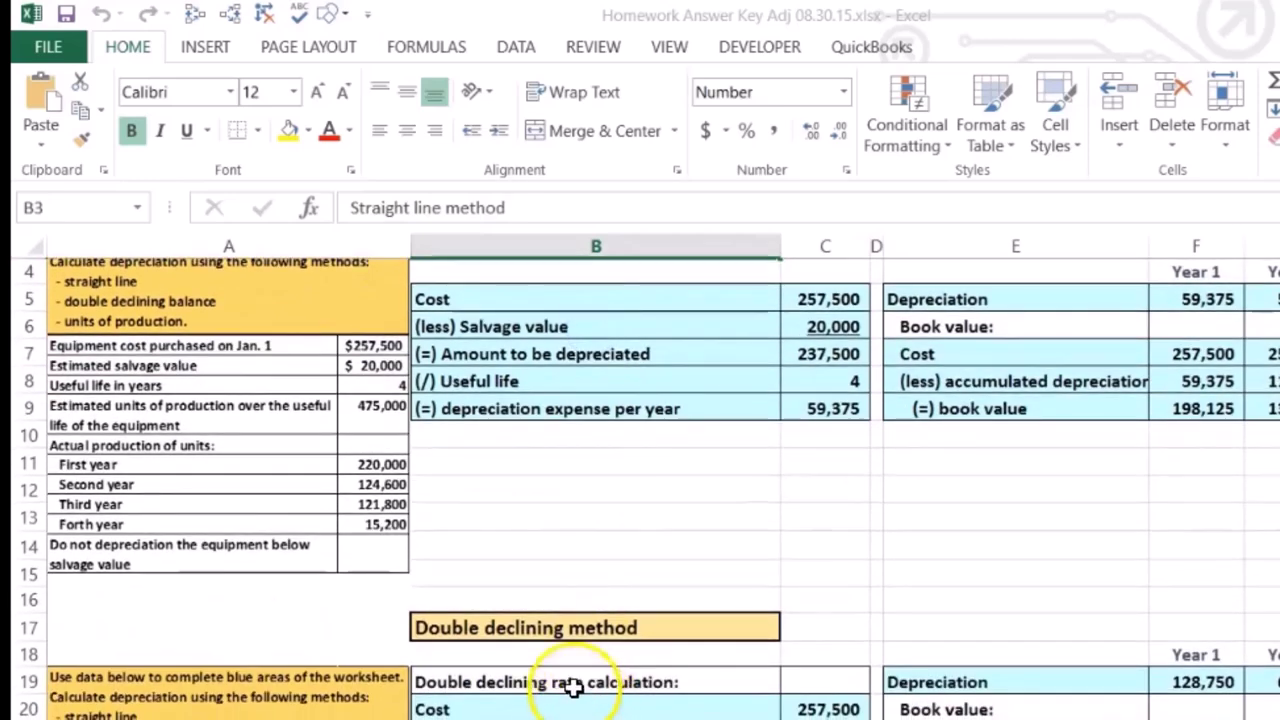
Look over the worksheet down to the blank Units of Production section and its book value table
{"action": "scroll", "coordinate": [569, 563], "scroll_direction": "down", "scroll_amount": 5}
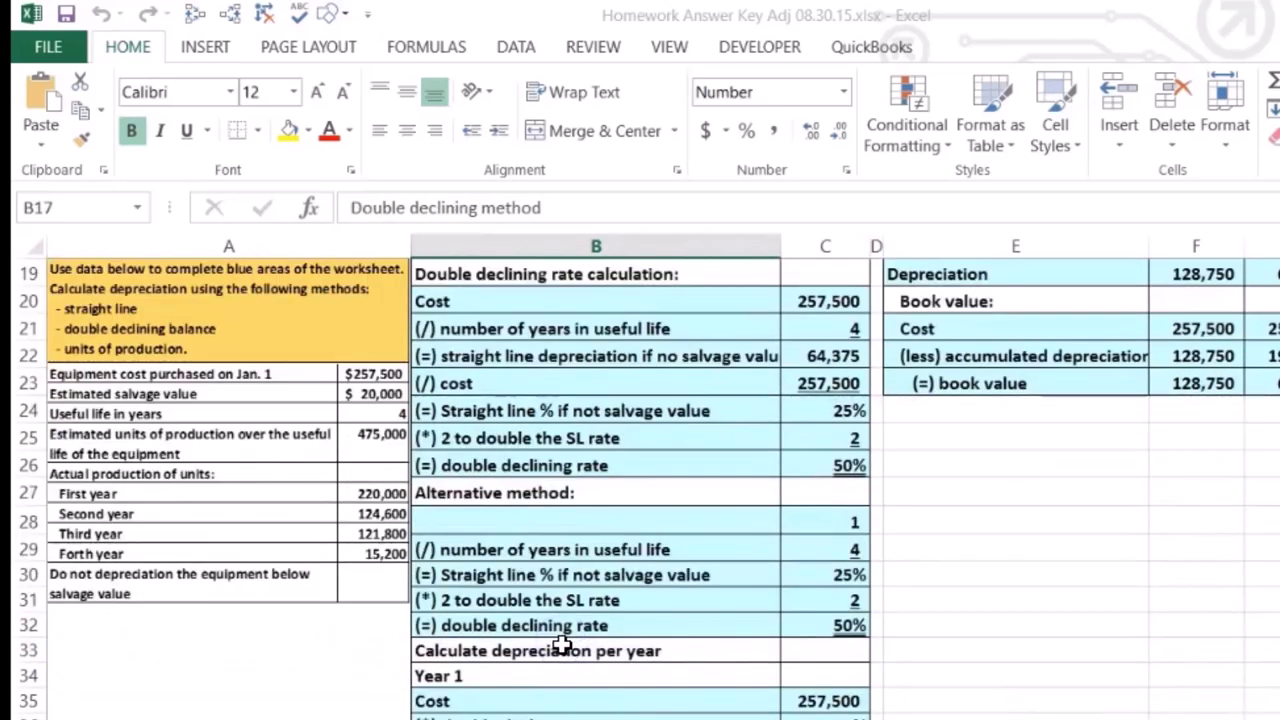
{"action": "scroll", "coordinate": [562, 646], "scroll_direction": "down", "scroll_amount": 10}
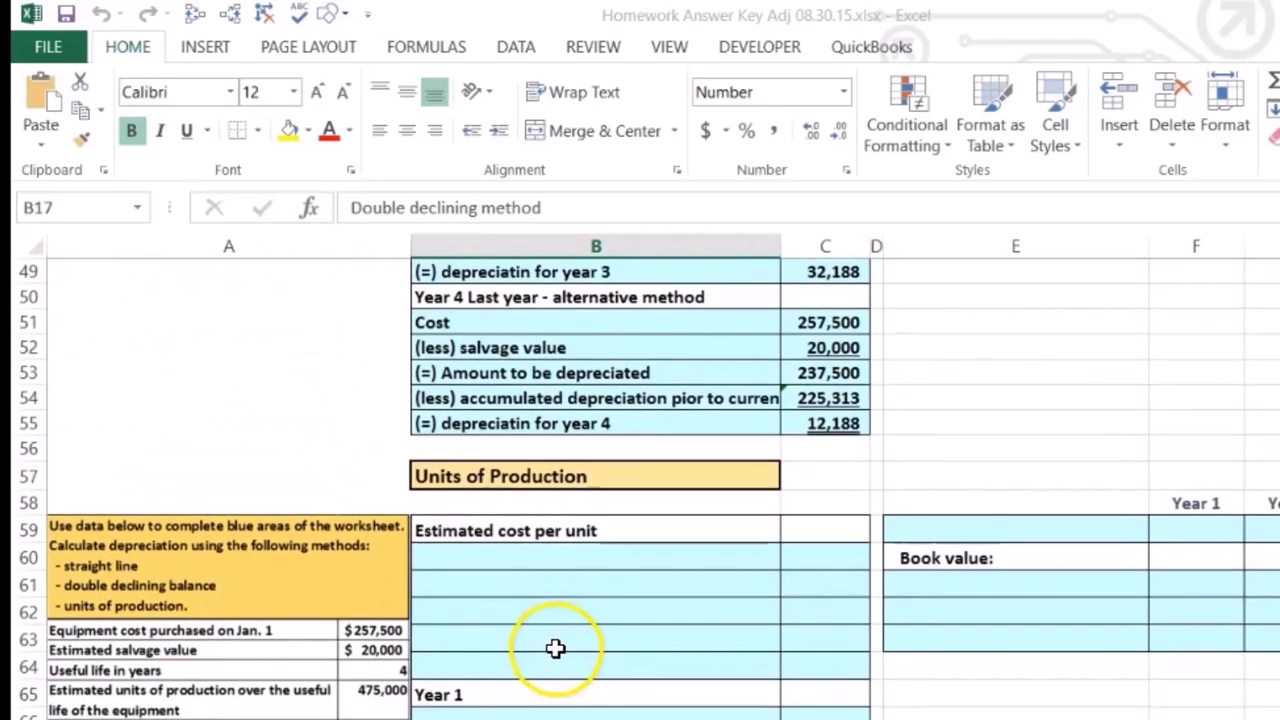
{"action": "scroll", "coordinate": [555, 648], "scroll_direction": "down", "scroll_amount": 1}
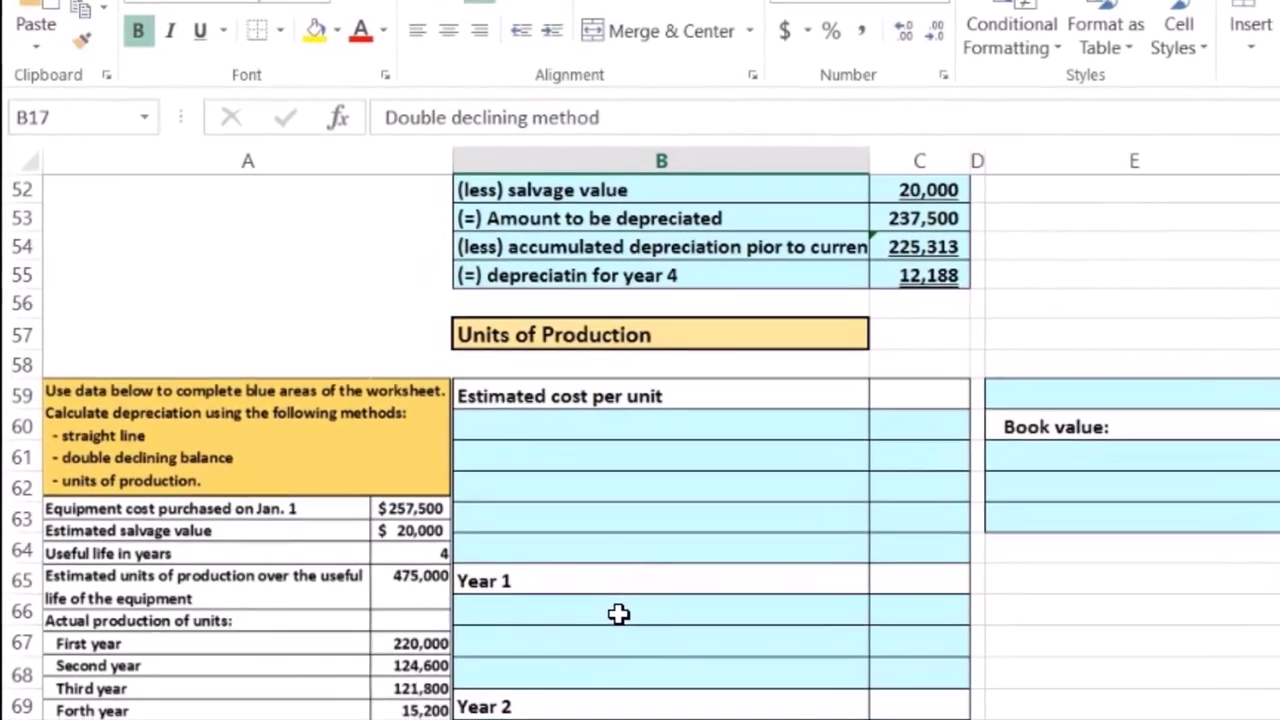
{"action": "scroll", "coordinate": [619, 614], "scroll_direction": "down", "scroll_amount": 1}
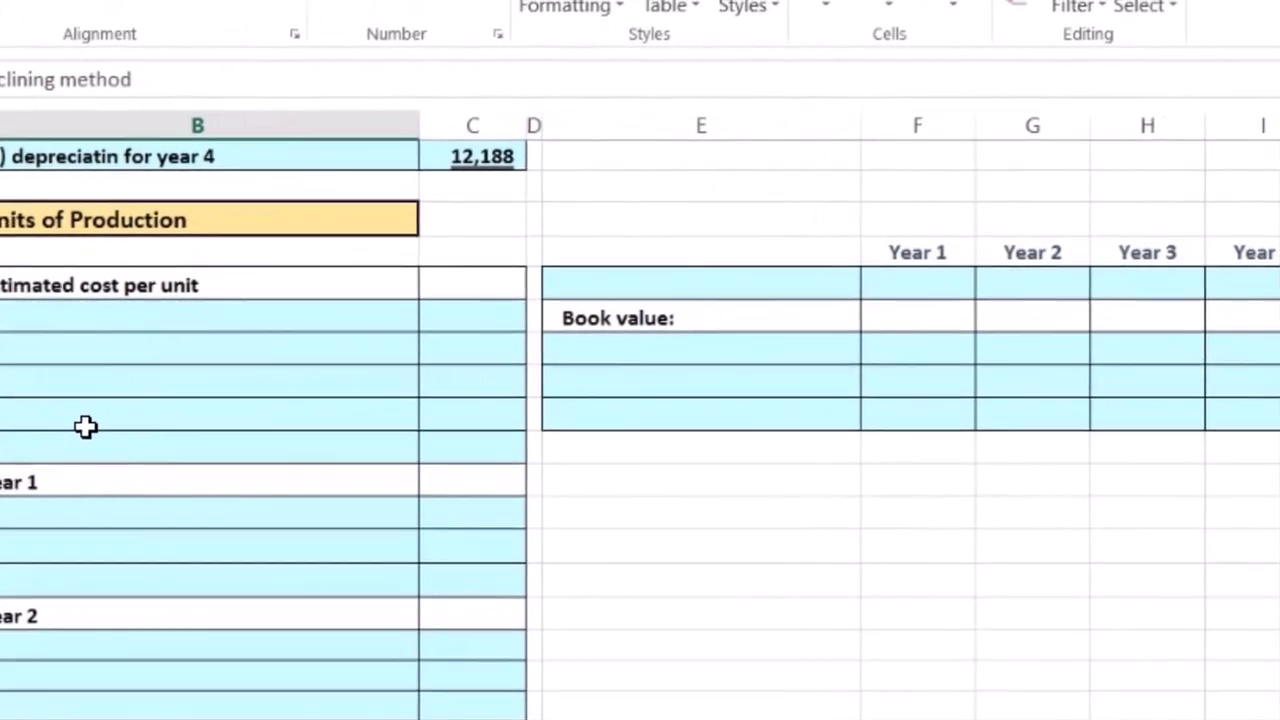
{"action": "left_click", "coordinate": [587, 413]}
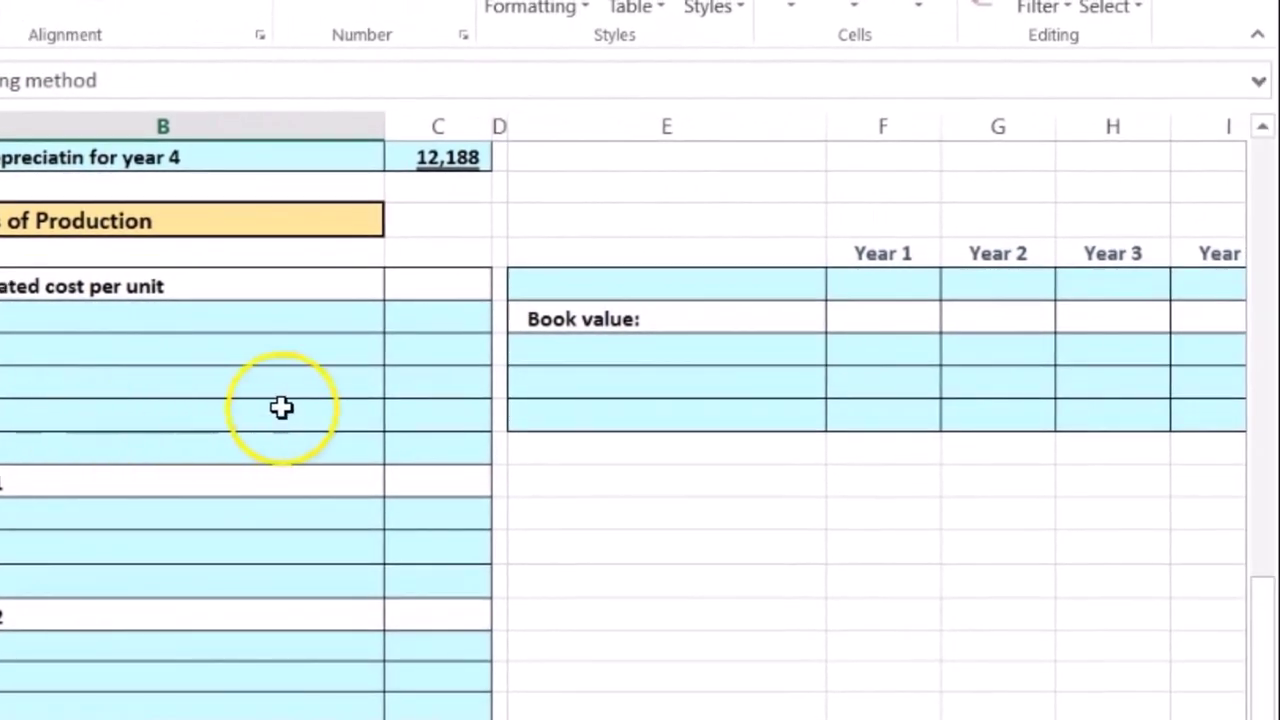
{"action": "left_click", "coordinate": [617, 362]}
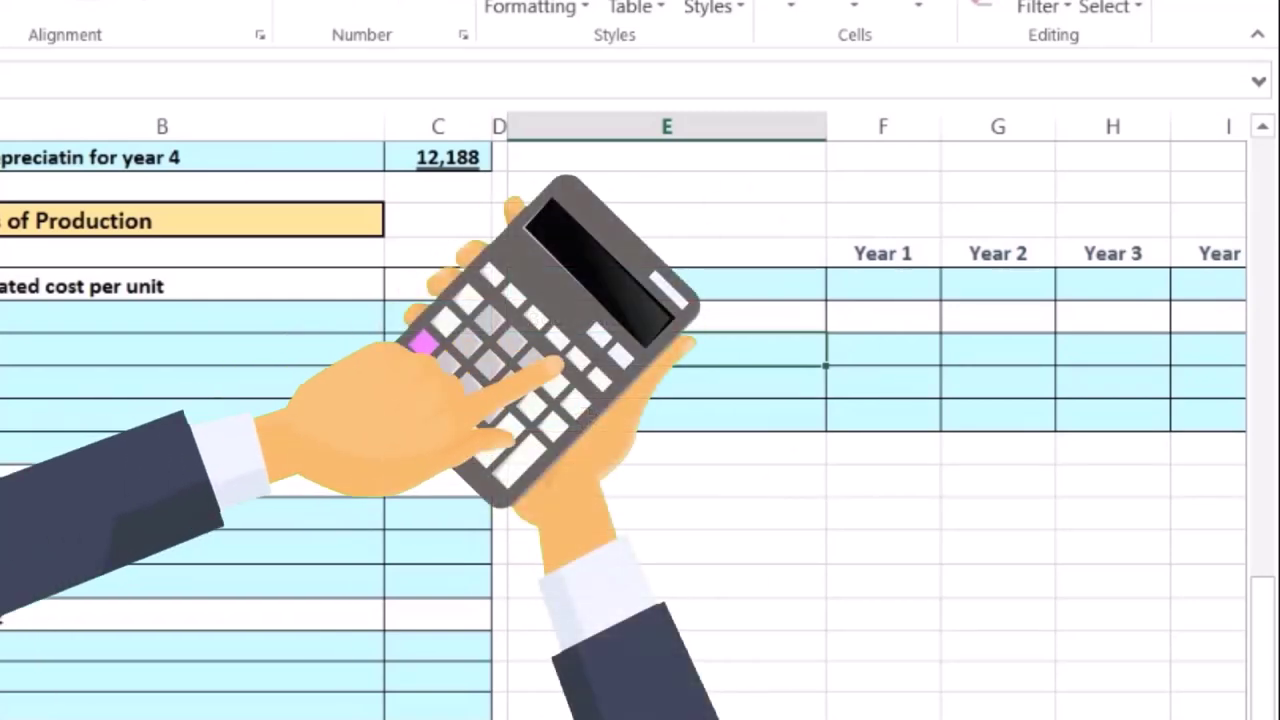
Examine the Units of Production yearly book value table, the depreciation journal entries and the account balances table
{"action": "key", "text": "Right"}
{"action": "key", "text": "Right"}
{"action": "key", "text": "Right"}
{"action": "key", "text": "Right"}
{"action": "key", "text": "Right"}
{"action": "key", "text": "Right"}
{"action": "key", "text": "Right"}
{"action": "key", "text": "Right"}
{"action": "key", "text": "Right"}
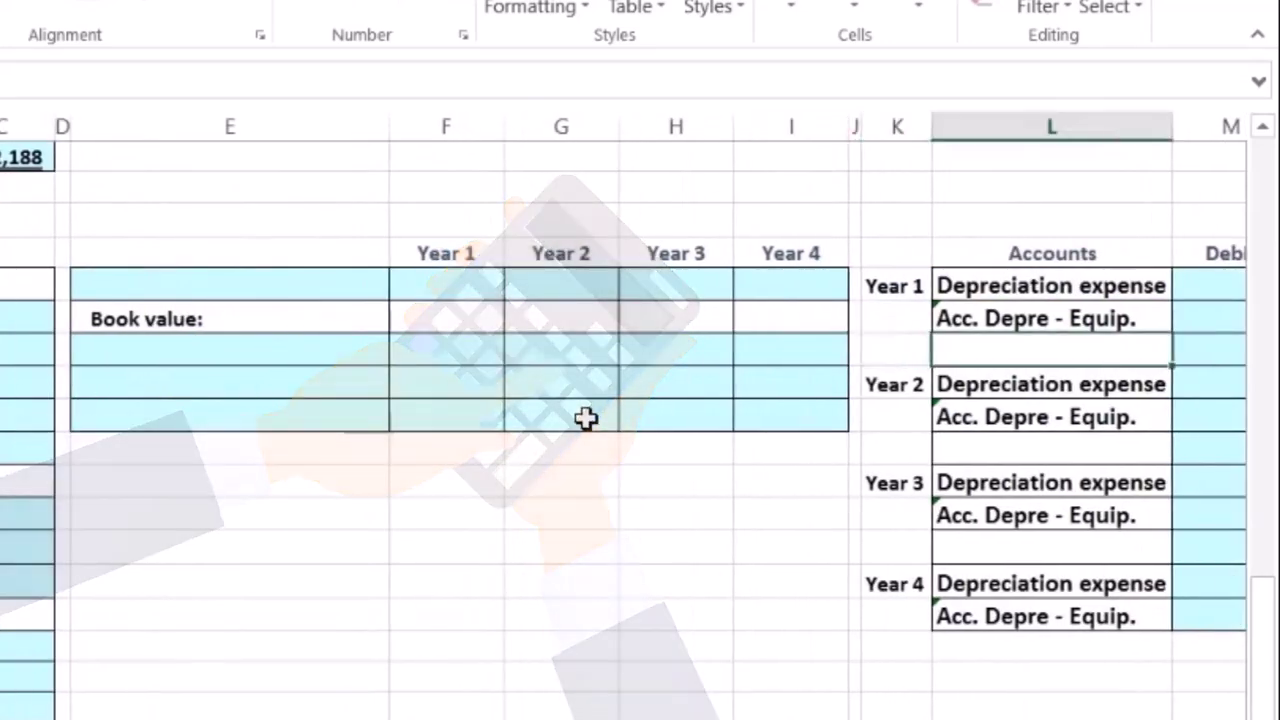
{"action": "key", "text": "Right"}
{"action": "key", "text": "Right"}
{"action": "key", "text": "Right"}
{"action": "key", "text": "Right"}
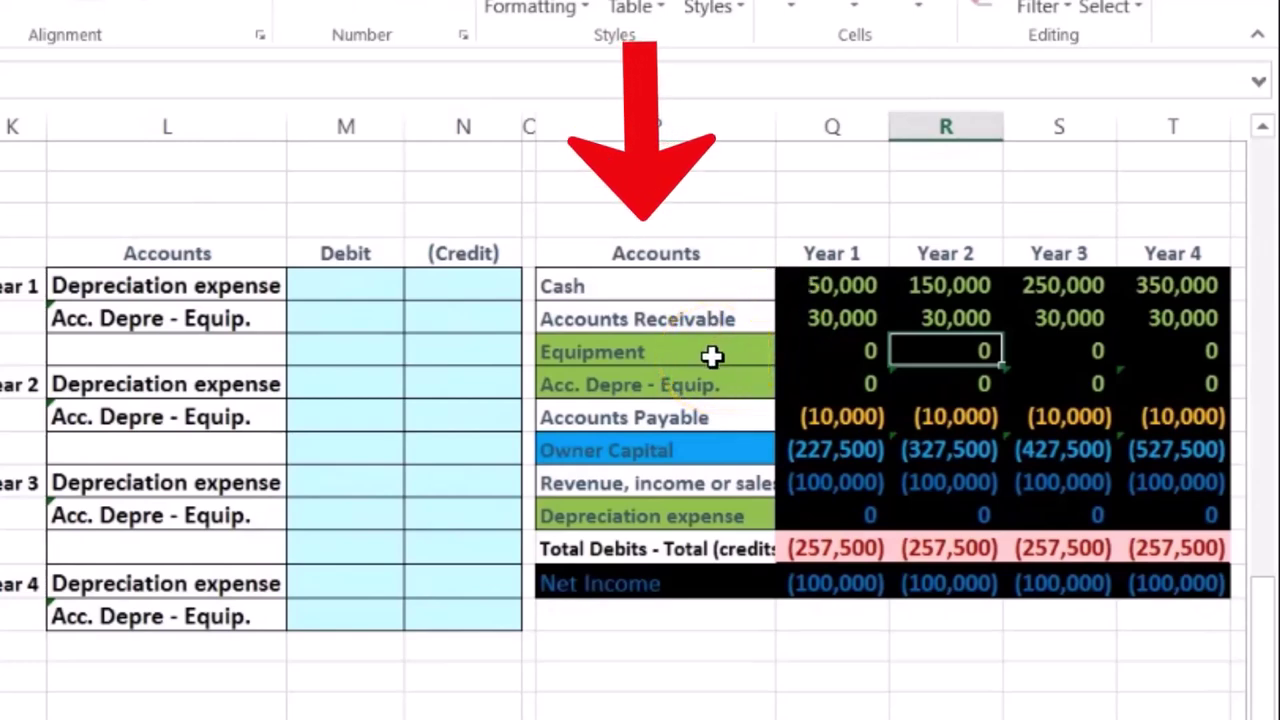
{"action": "key", "text": "Left"}
{"action": "key", "text": "Left"}
{"action": "key", "text": "Left"}
{"action": "key", "text": "Left"}
{"action": "key", "text": "Left"}
{"action": "key", "text": "Left"}
{"action": "key", "text": "Left"}
{"action": "key", "text": "Left"}
{"action": "key", "text": "Left"}
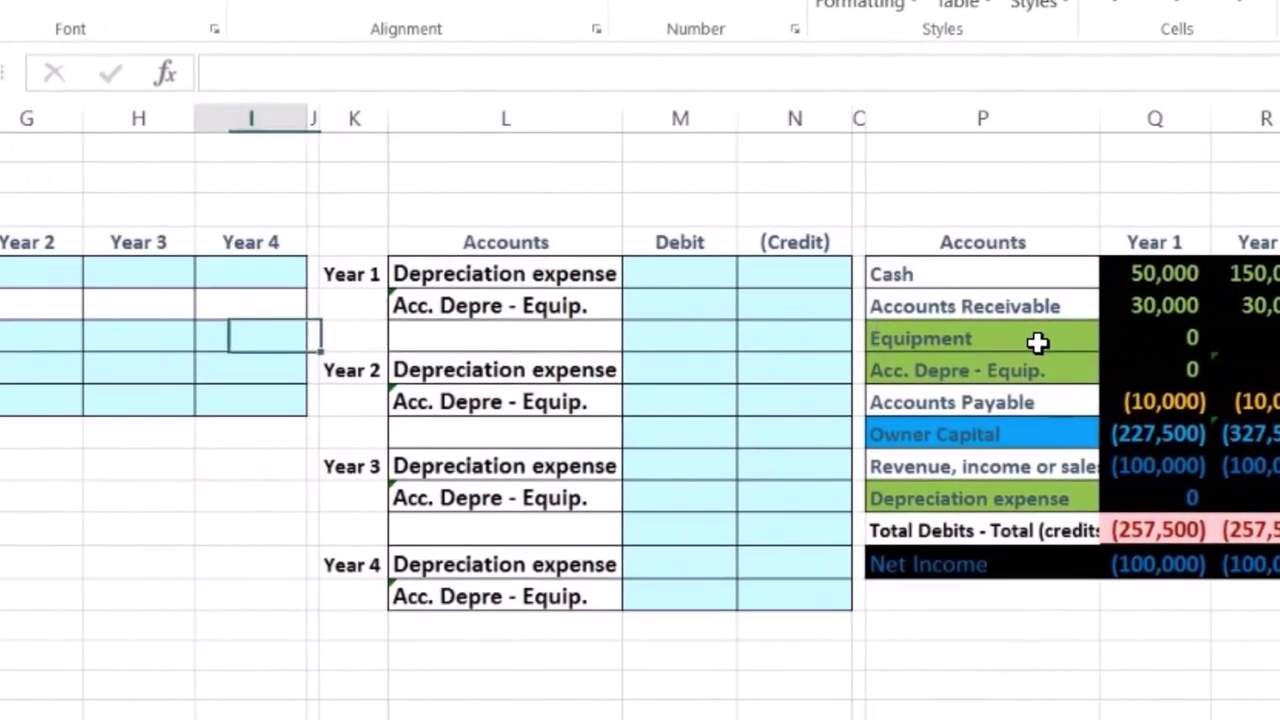
{"action": "key", "text": "Home"}
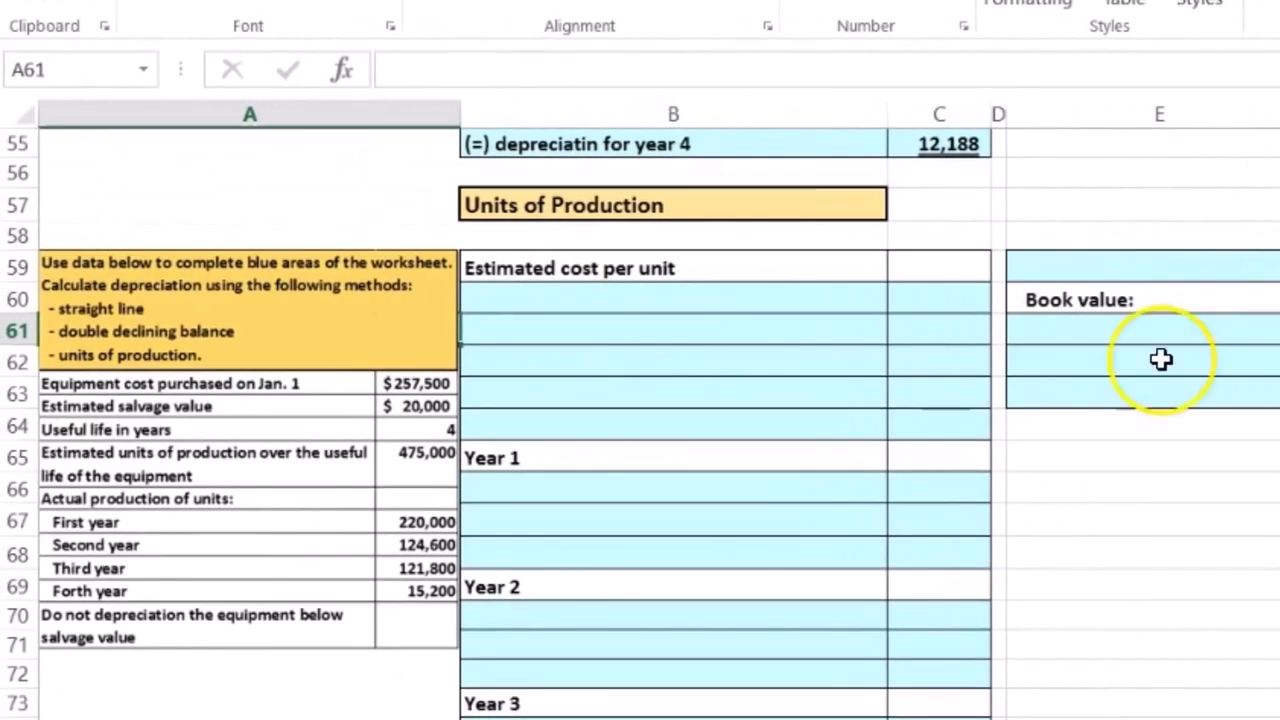
Enter the label "Cost" in B60 and the equipment cost 257500 in C60
{"action": "left_click", "coordinate": [617, 296]}
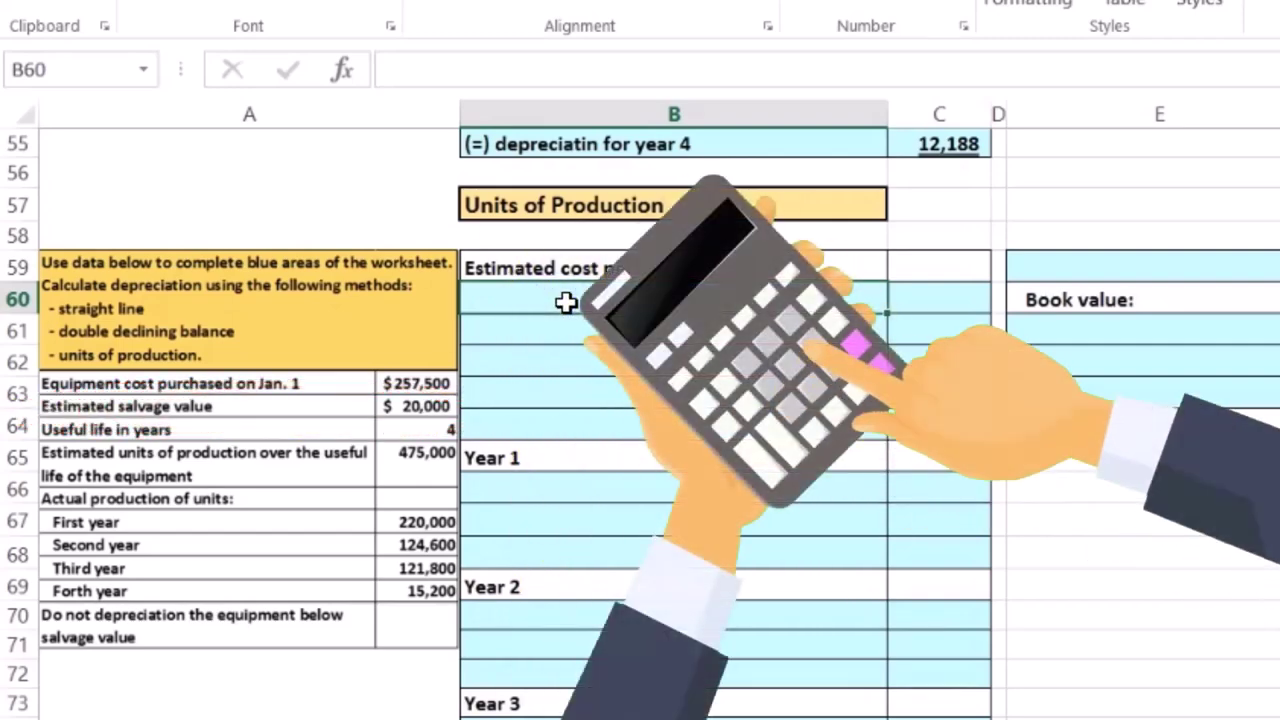
{"action": "type", "text": "Cost"}
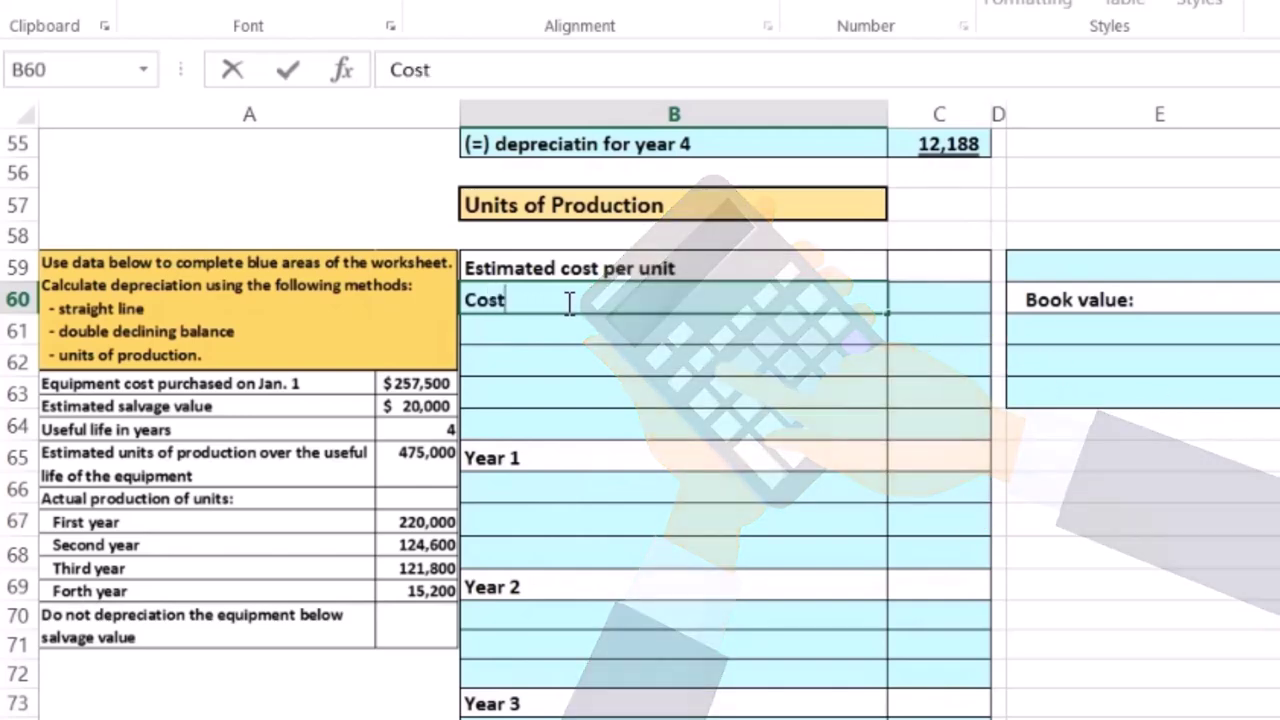
{"action": "key", "text": "Tab"}
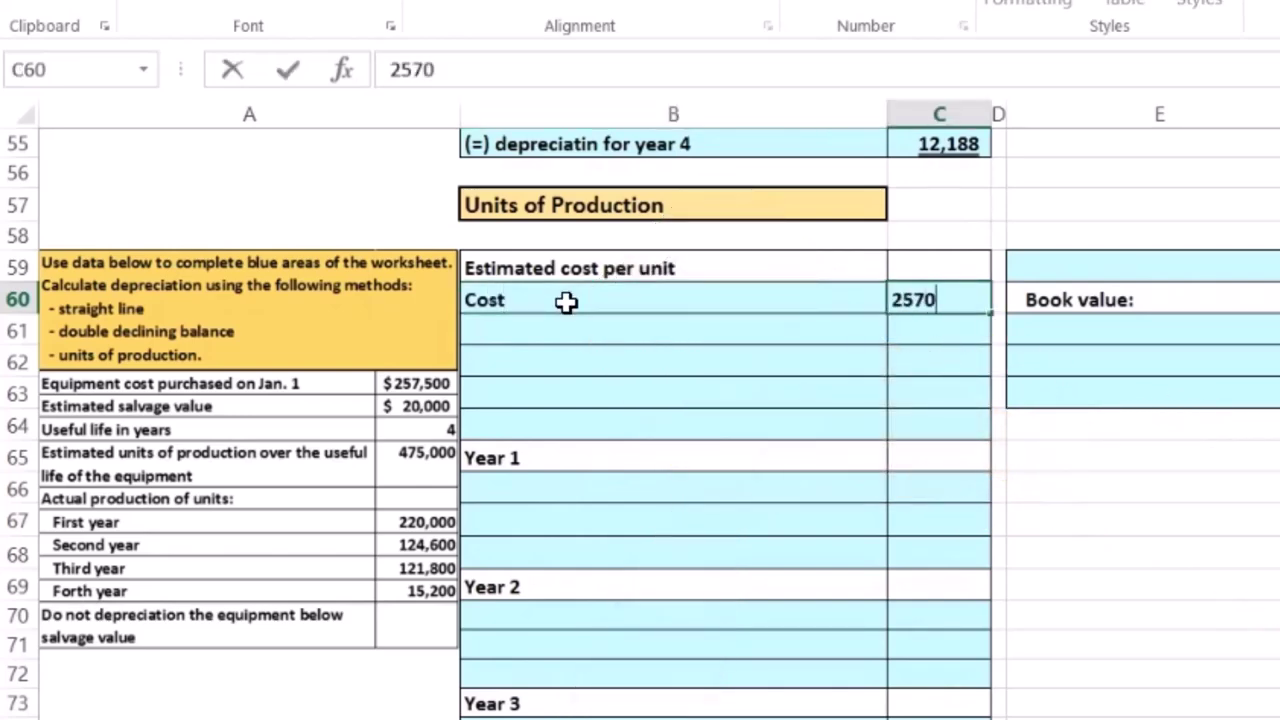
{"action": "type", "text": "2570"}
{"action": "key", "text": "BackSpace"}
{"action": "type", "text": "500"}
{"action": "key", "text": "Return"}
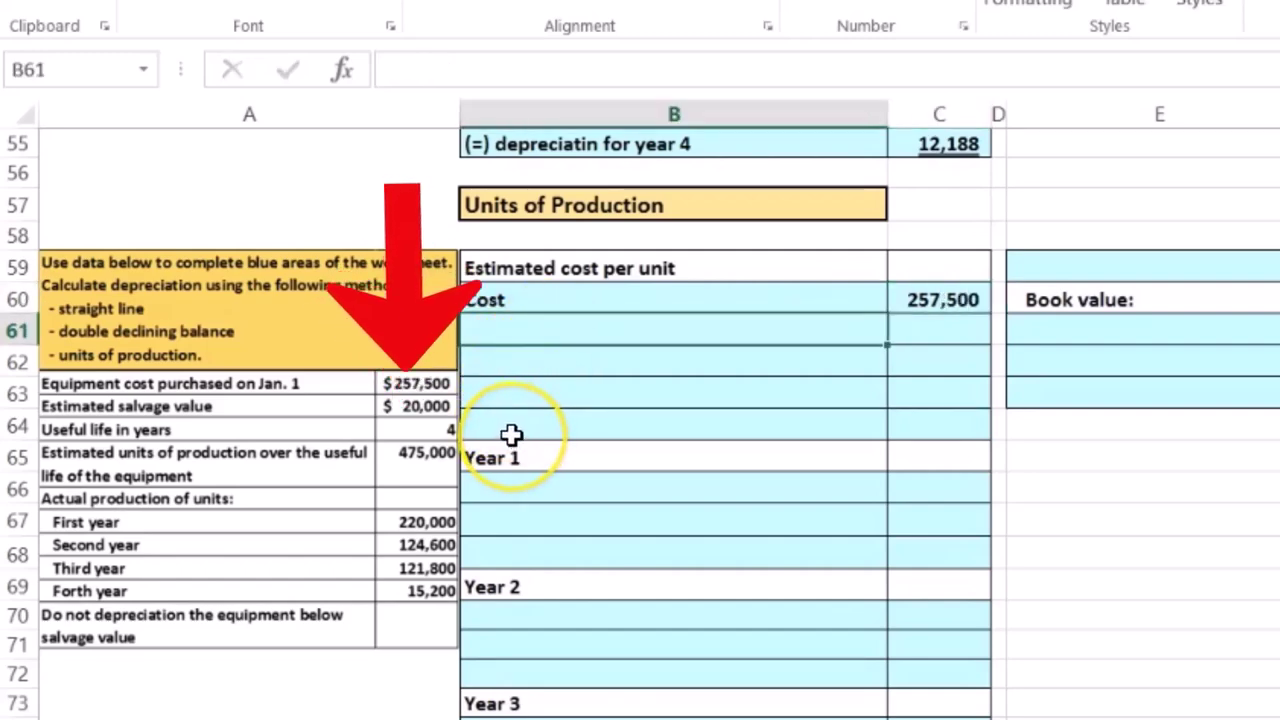
Enter "(less) salvage value" in B61 with 20000 in C61, and label B62 "Amount to be depreciated"
{"action": "type", "text": "Less"}
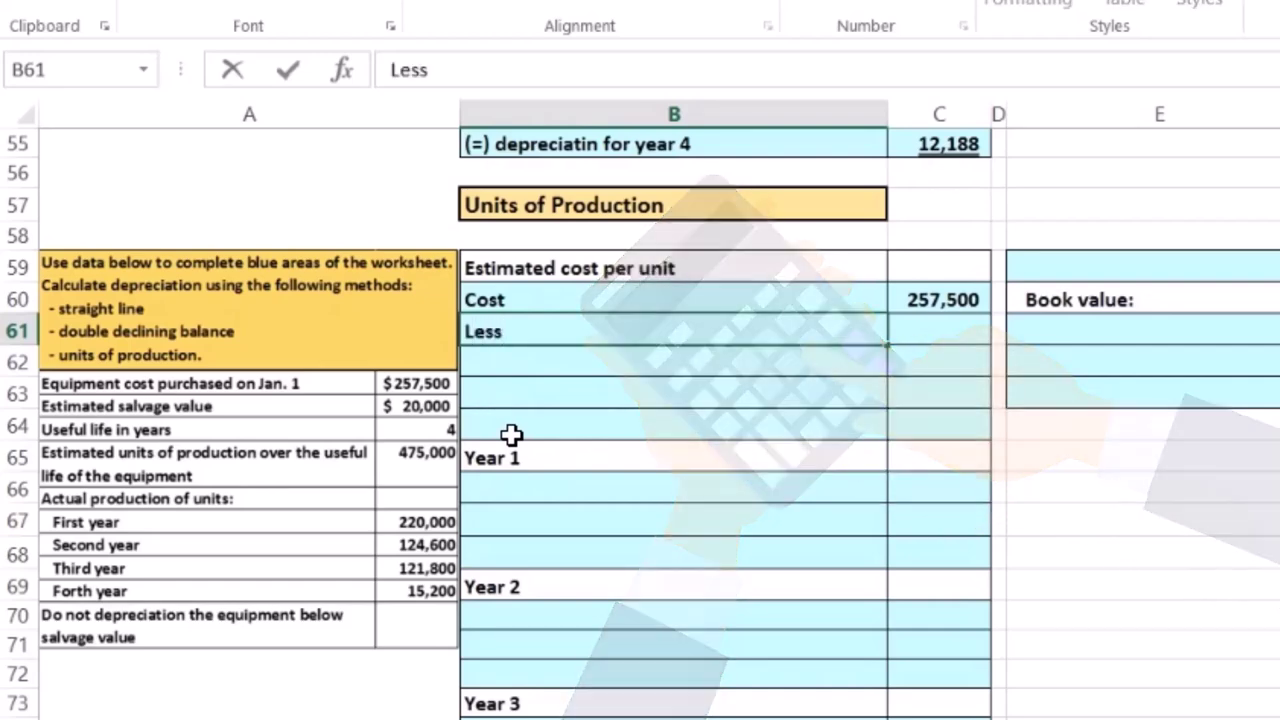
{"action": "key", "text": "BackSpace"}
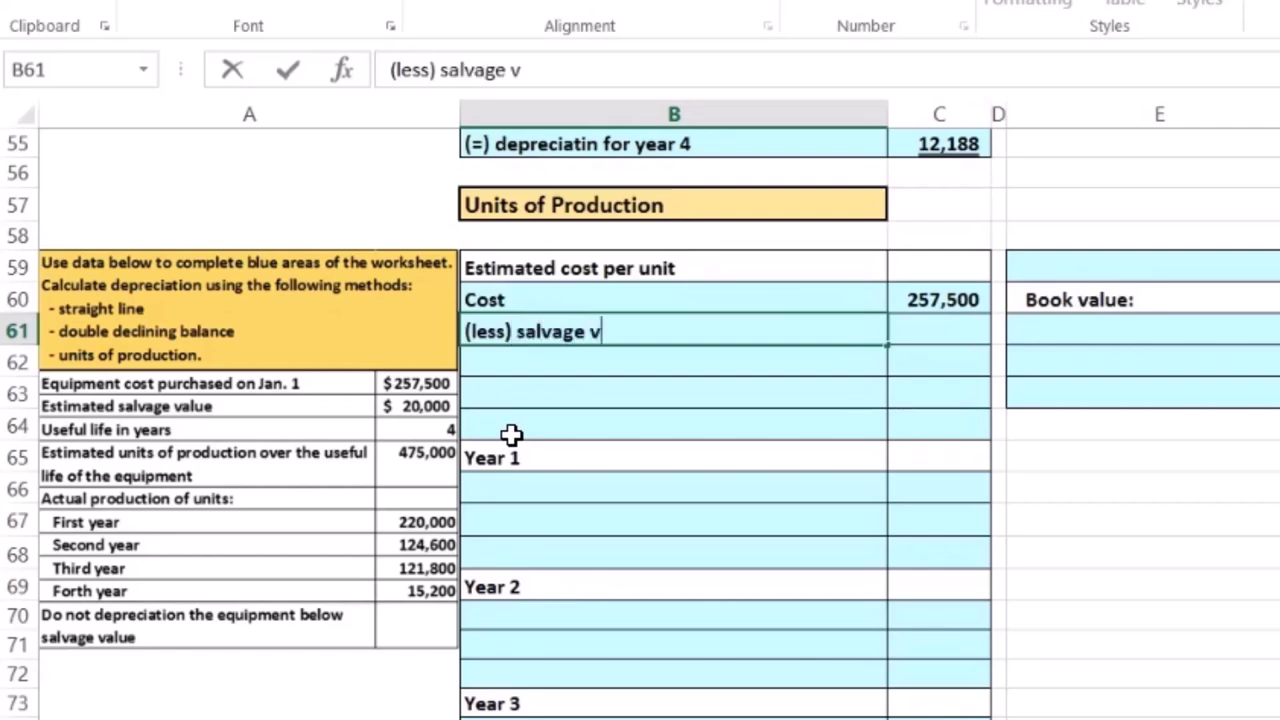
{"action": "key", "text": "Tab"}
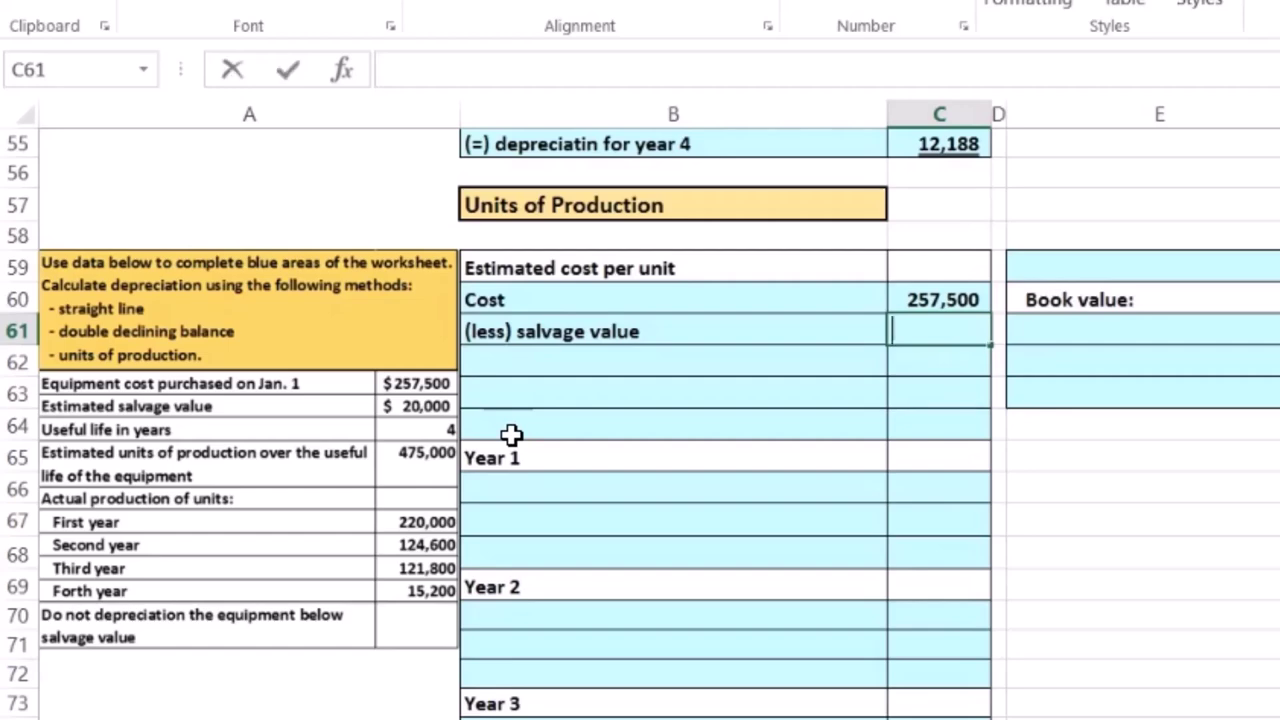
{"action": "key", "text": "Return"}
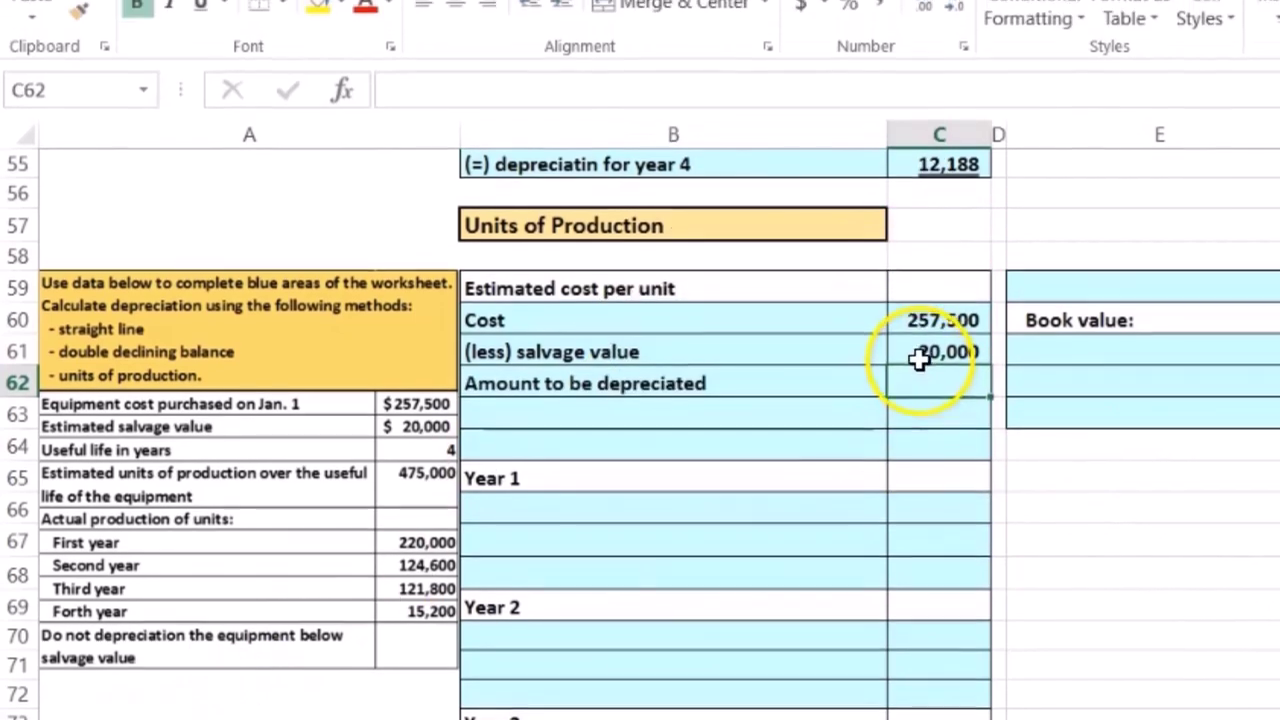
Apply a single underline to the salvage value in C61
{"action": "left_click", "coordinate": [917, 334]}
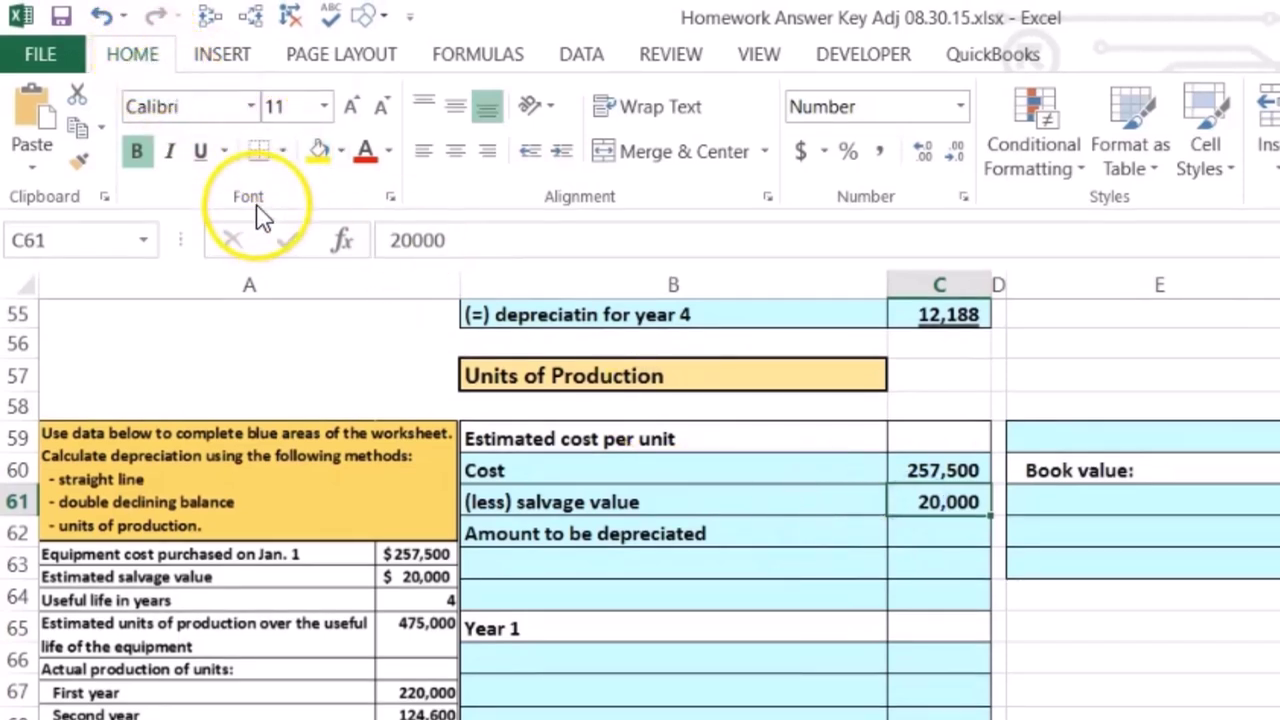
{"action": "left_click", "coordinate": [225, 158]}
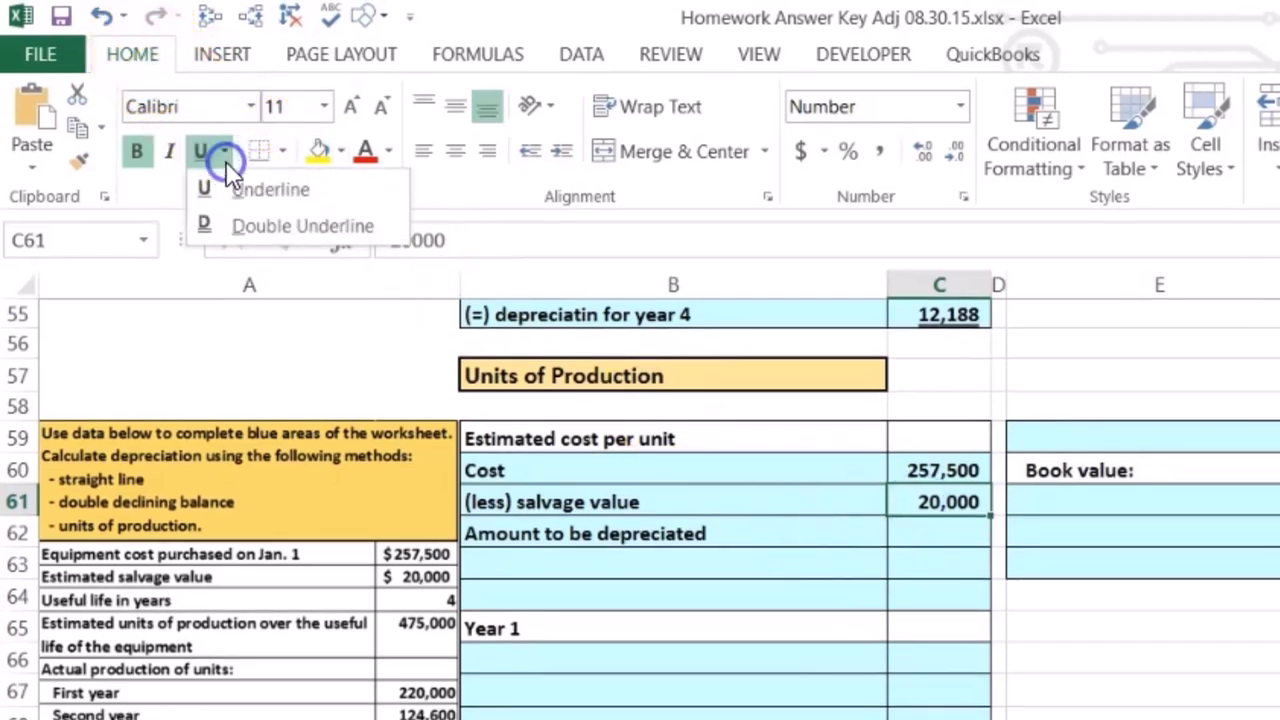
{"action": "left_click", "coordinate": [222, 185]}
Calculate the amount to be depreciated in C62 with the formula =C60-C61
{"action": "left_click", "coordinate": [895, 528]}
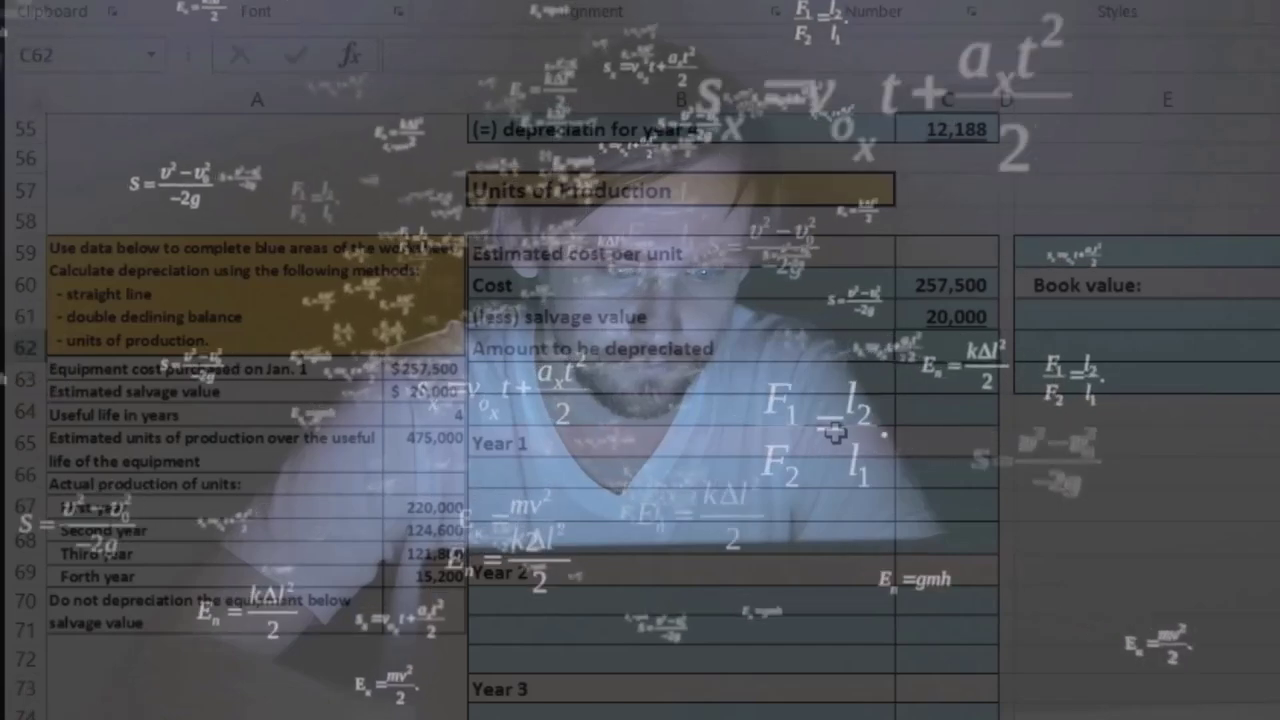
{"action": "type", "text": "="}
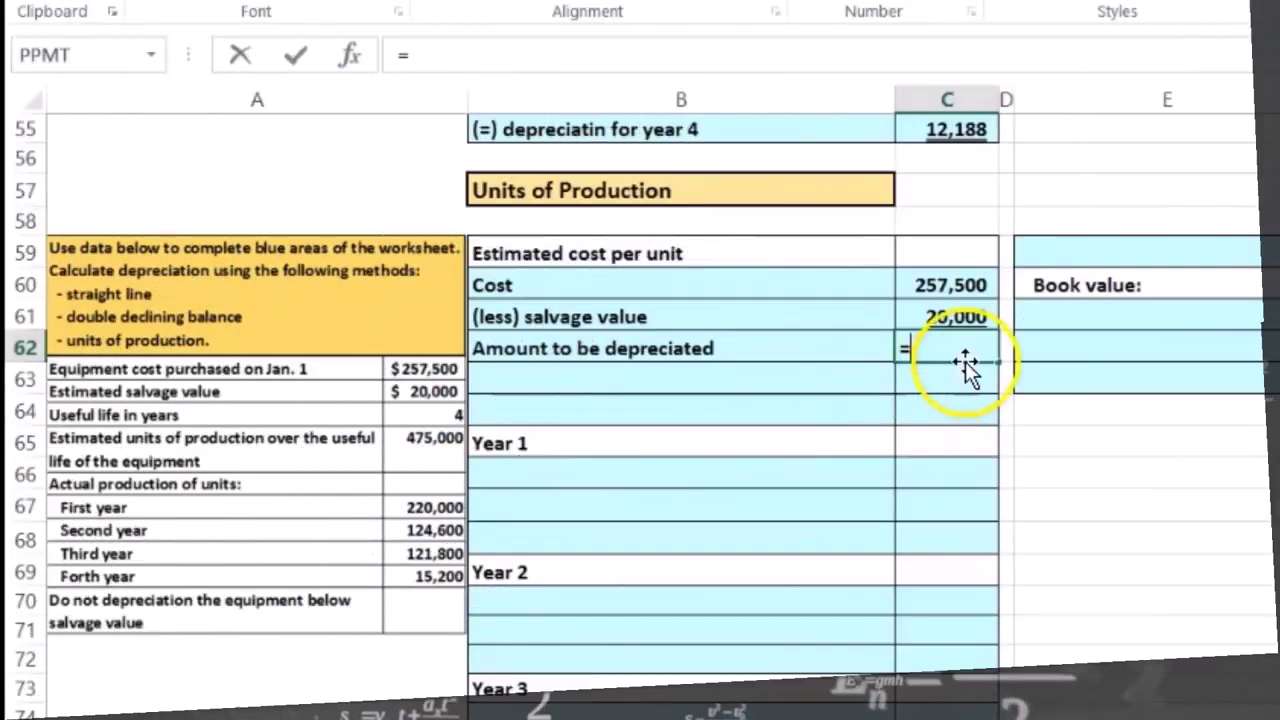
{"action": "left_click", "coordinate": [946, 288]}
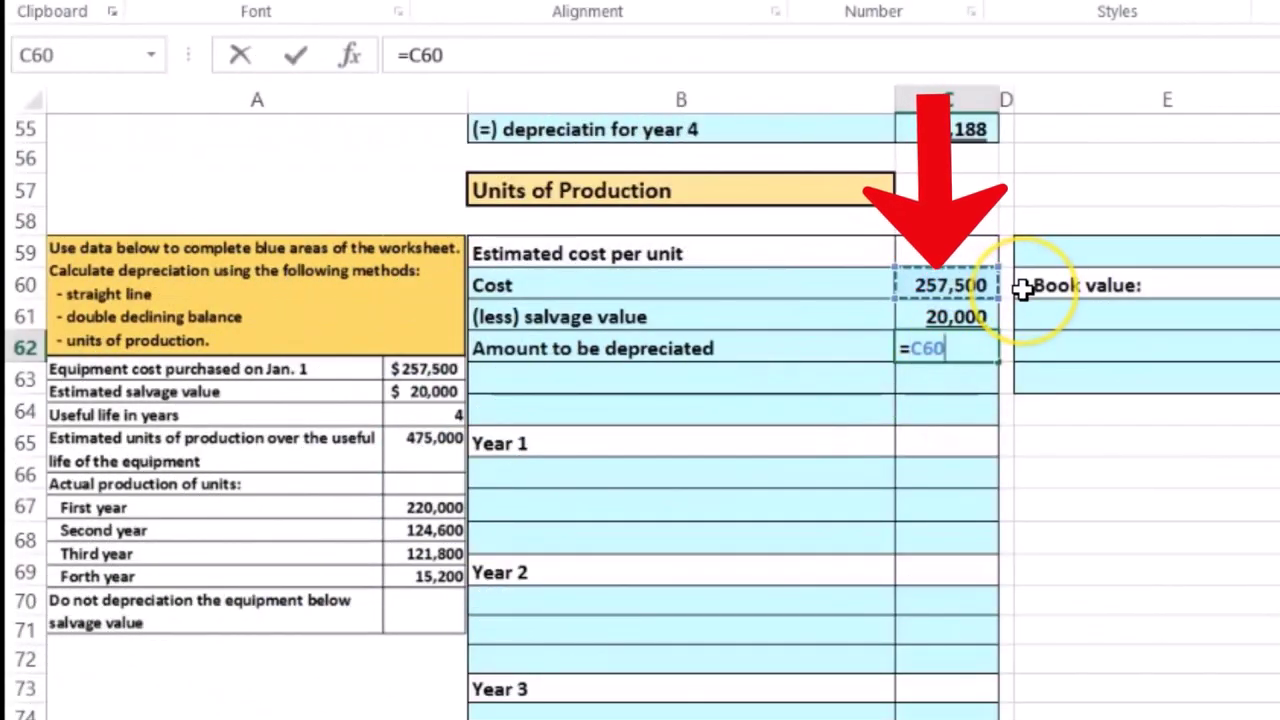
{"action": "type", "text": "-"}
{"action": "left_click", "coordinate": [950, 317]}
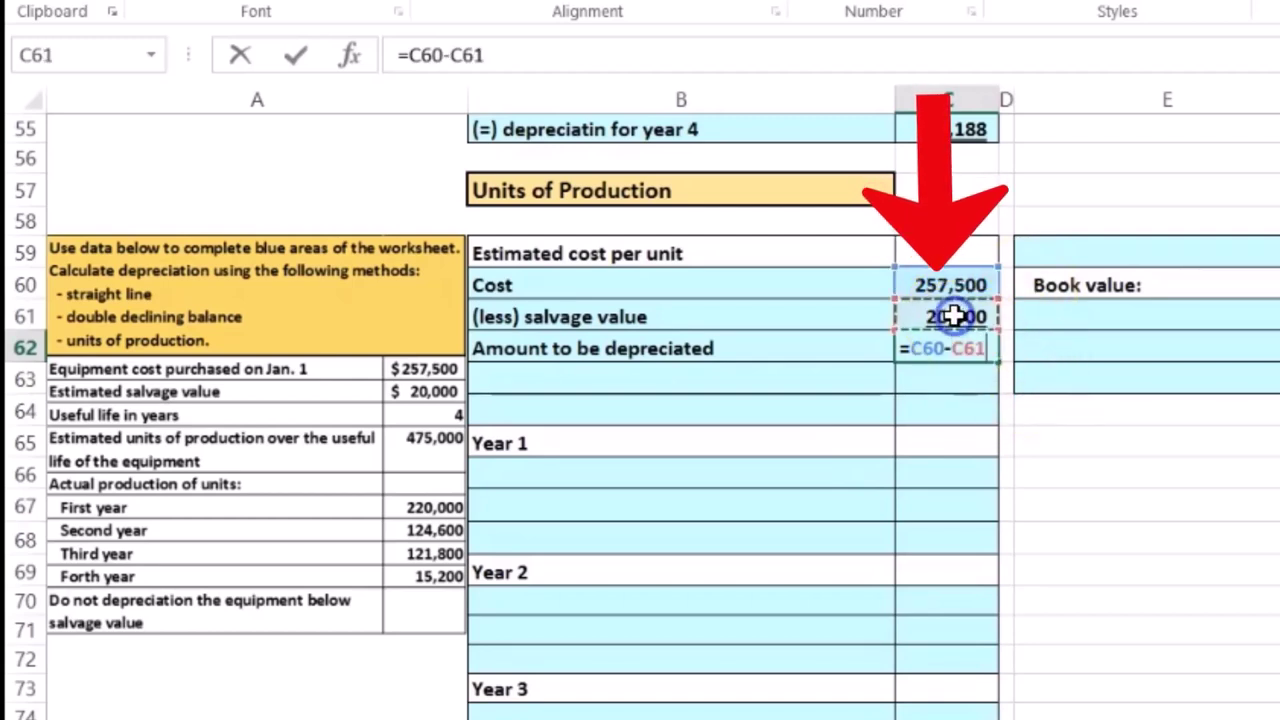
{"action": "key", "text": "Return"}
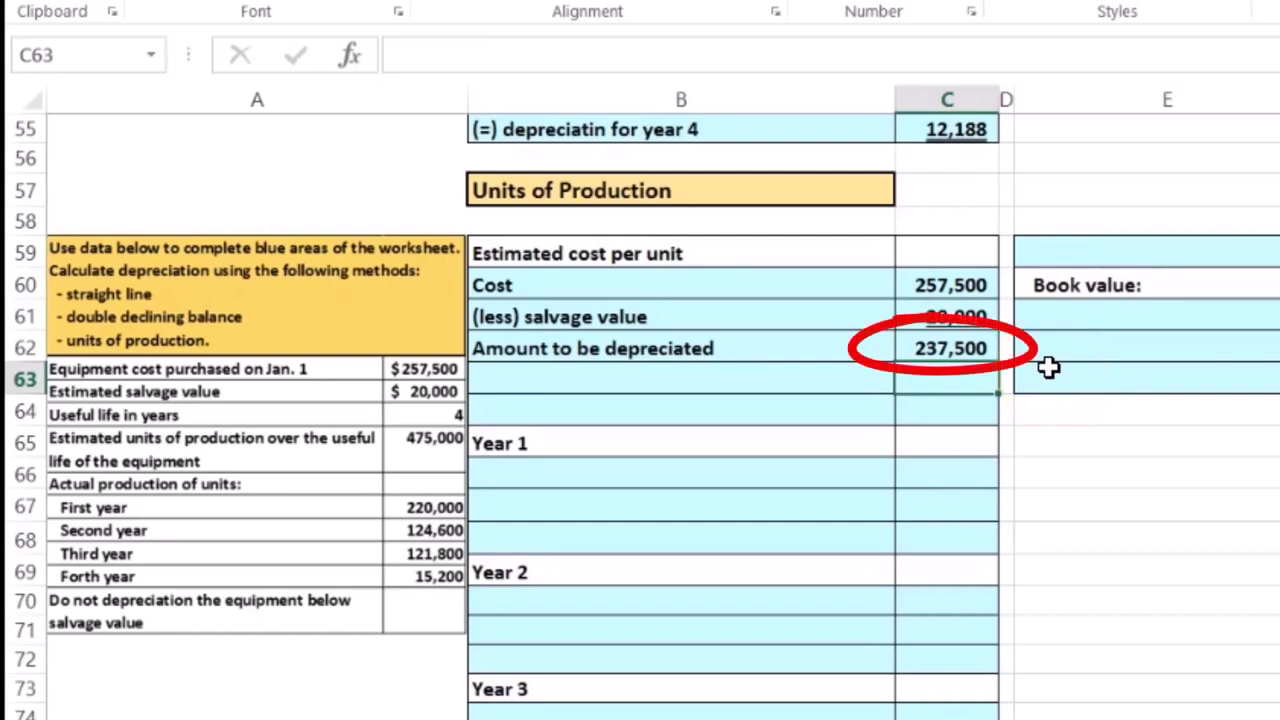
Label B63 "(/) estimated units to be produced over live" and enter an underlined 475,000 in C63
{"action": "left_click", "coordinate": [1001, 366]}
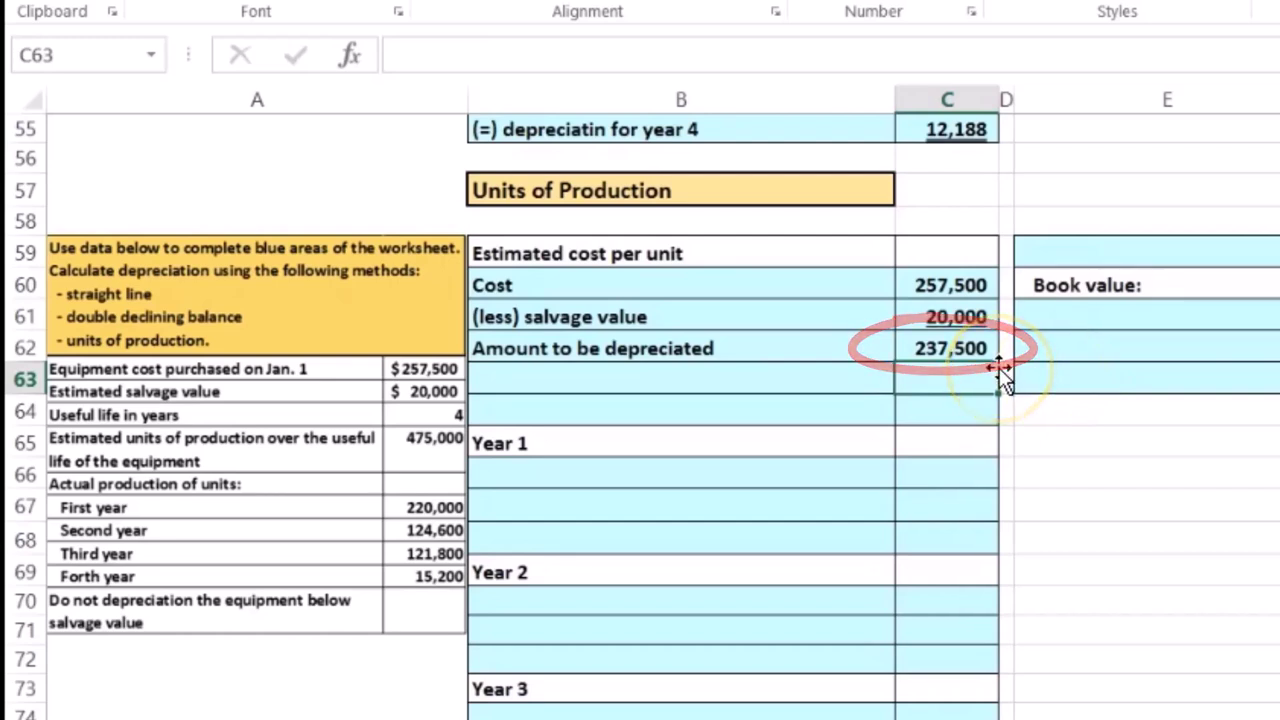
{"action": "left_click", "coordinate": [955, 288]}
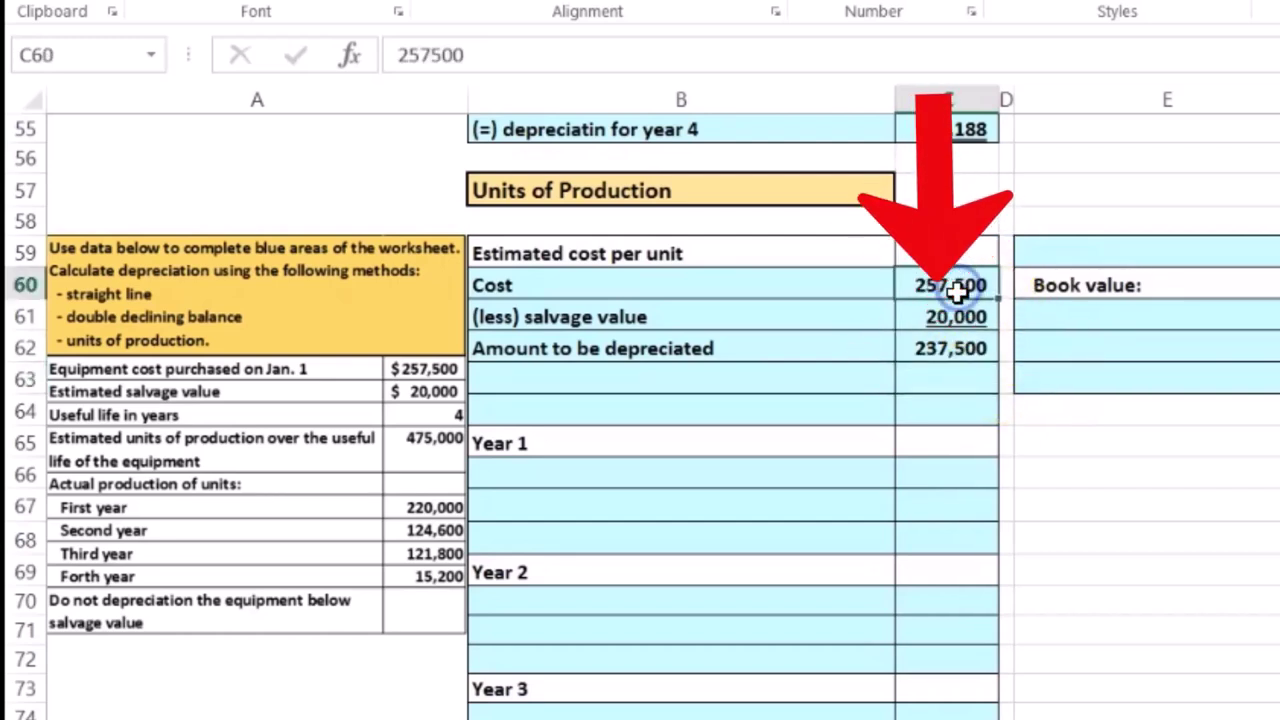
{"action": "left_click", "coordinate": [985, 350]}
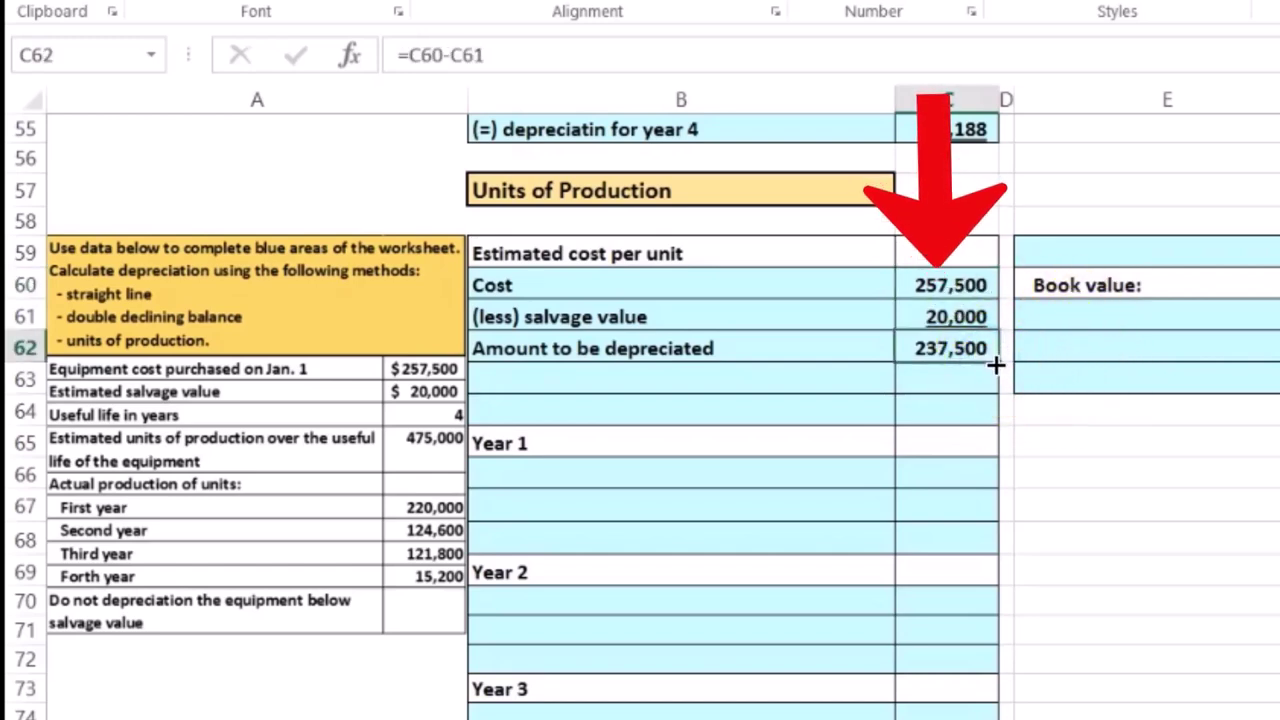
{"action": "left_click", "coordinate": [982, 320]}
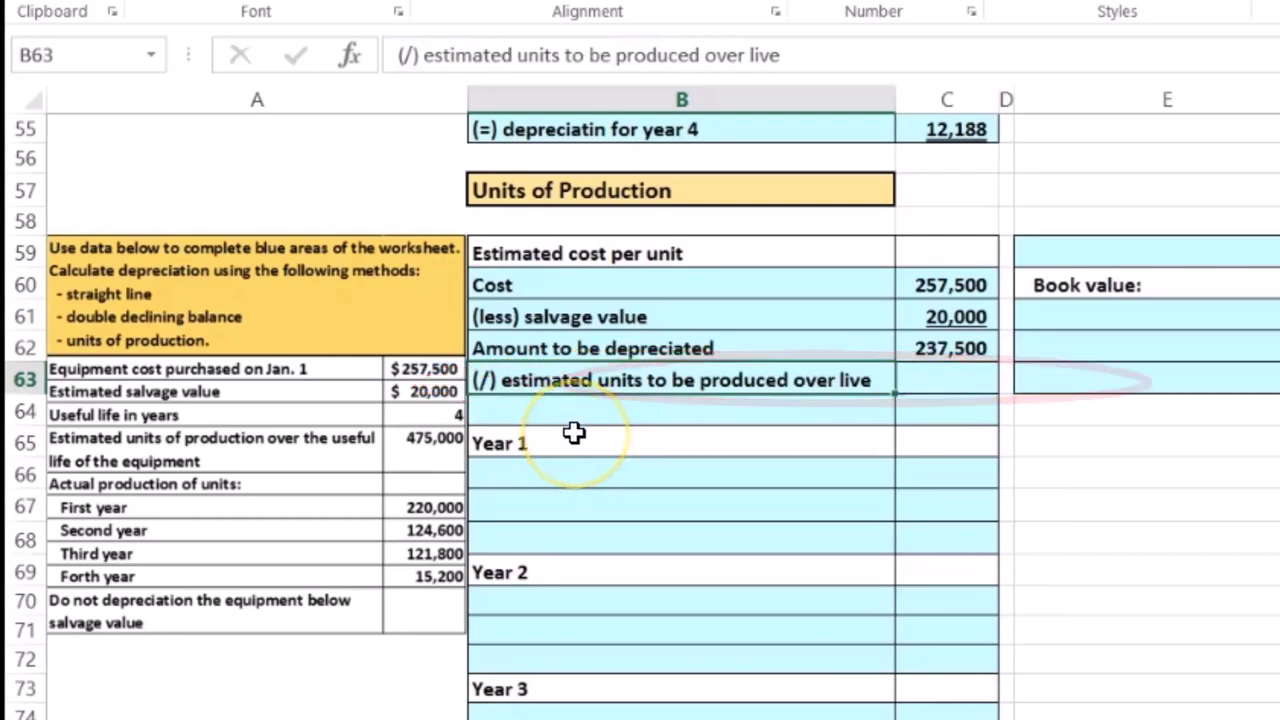
{"action": "left_click", "coordinate": [929, 376]}
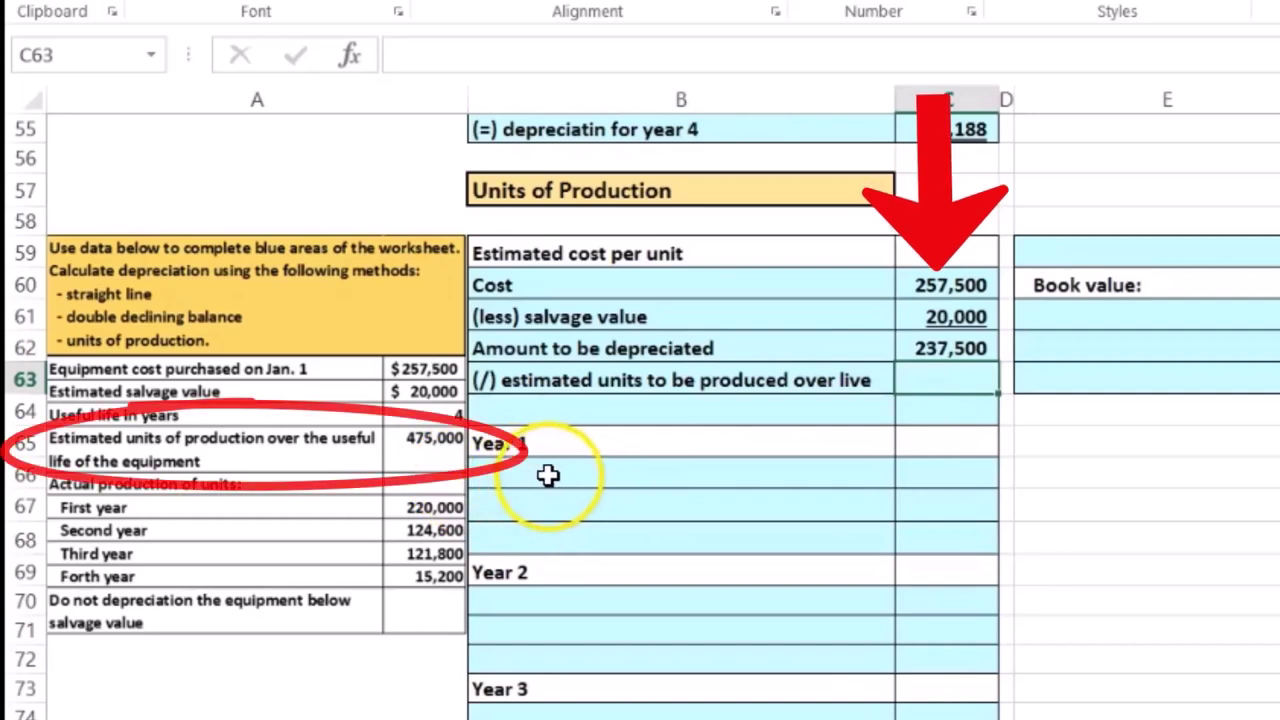
{"action": "type", "text": "475,000"}
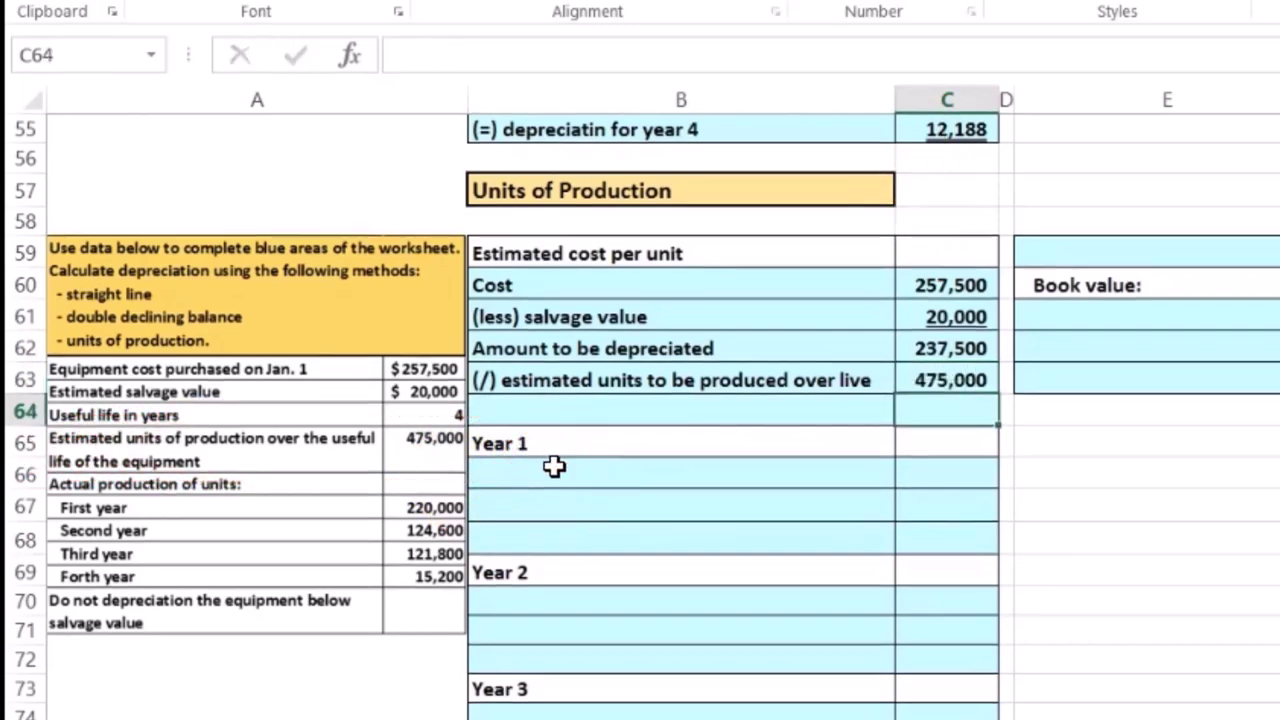
{"action": "key", "text": "Up"}
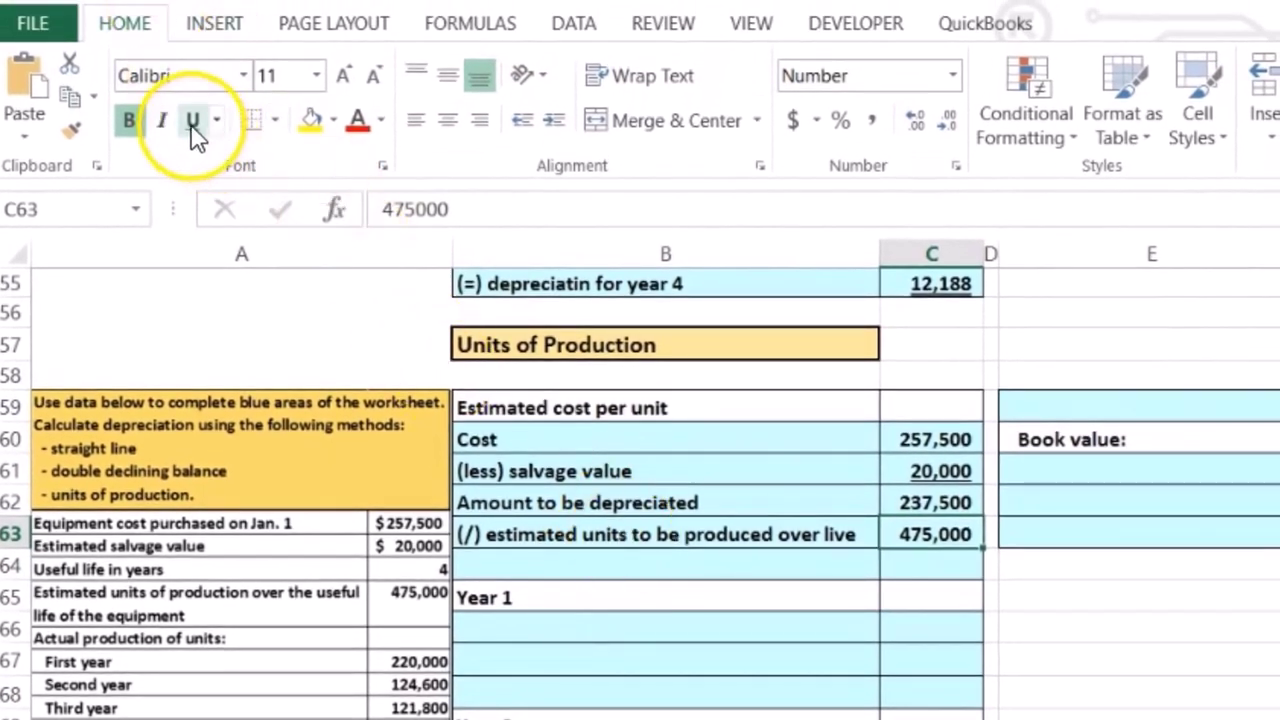
Label B64 "(=) depreciation per unit" and calculate it in C64 as =C62/C63, formatted to two decimals
{"action": "left_click", "coordinate": [503, 560]}
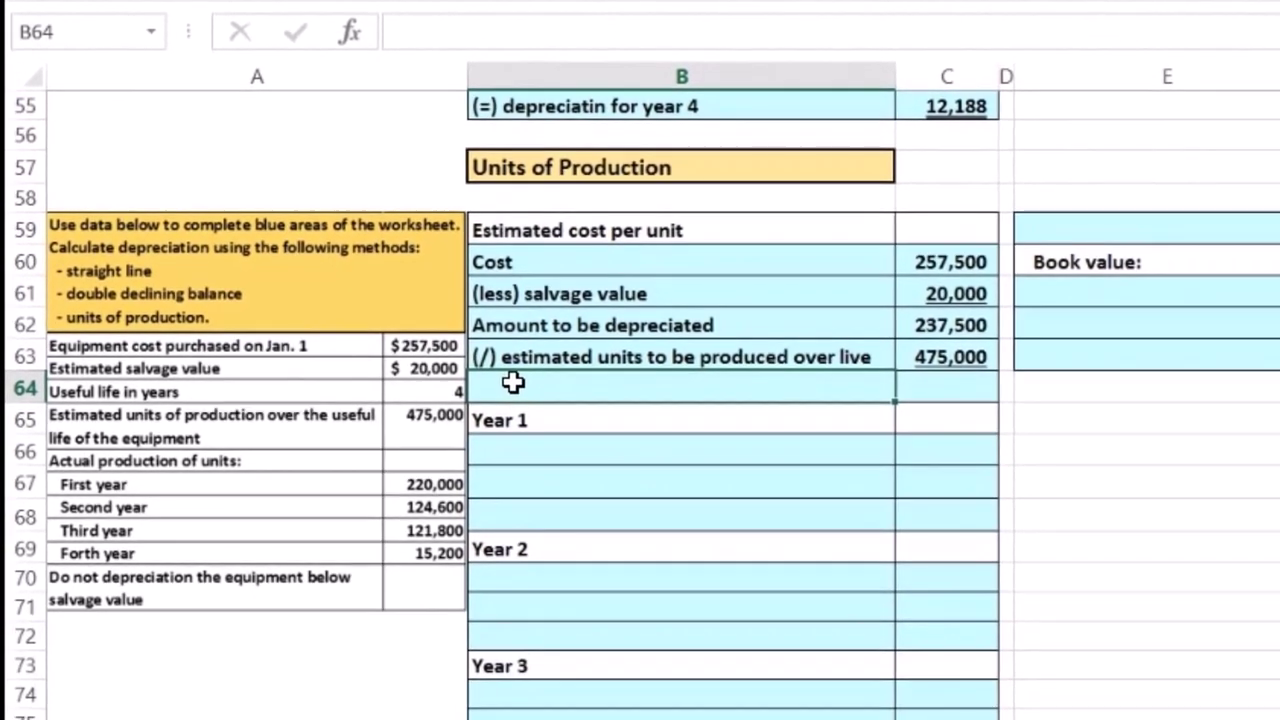
{"action": "type", "text": "(=) depreciation per unit"}
{"action": "key", "text": "Tab"}
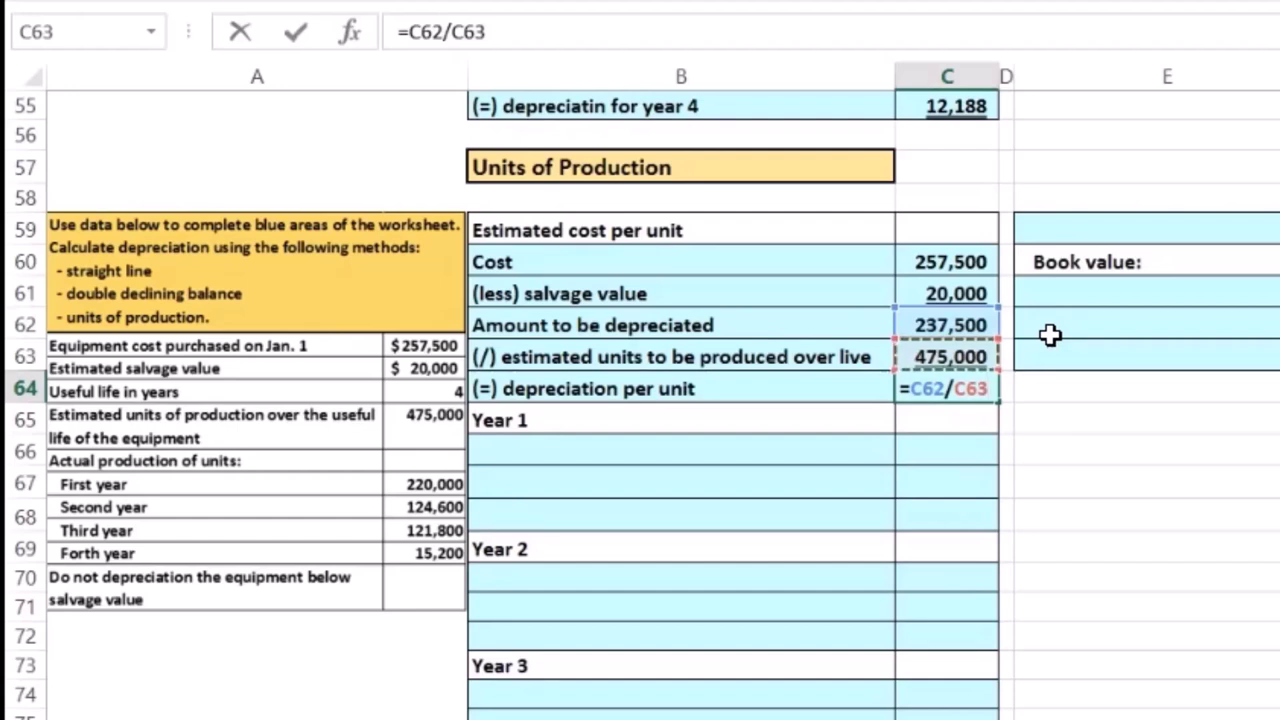
{"action": "key", "text": "Return"}
{"action": "left_click", "coordinate": [993, 389]}
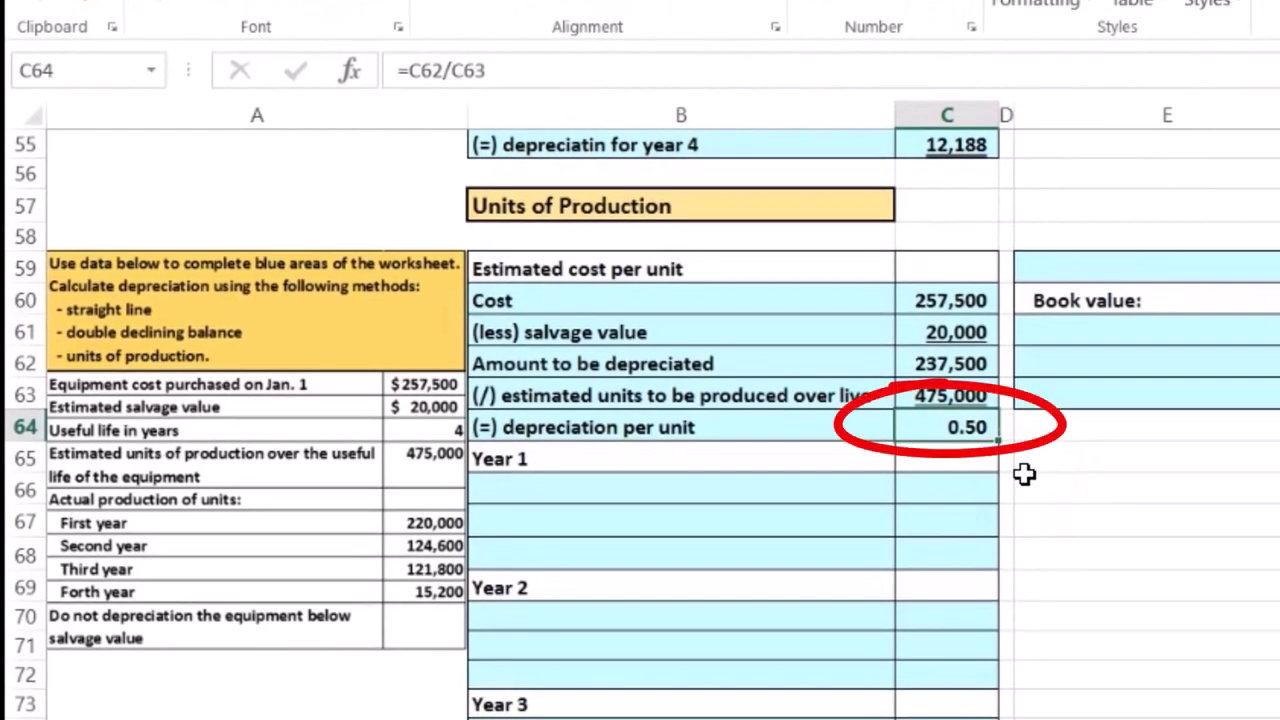
Label B66 "Units produced in year 1" and enter 220,000 in C66
{"action": "key", "text": "Down"}
{"action": "key", "text": "Down"}
{"action": "key", "text": "Left"}
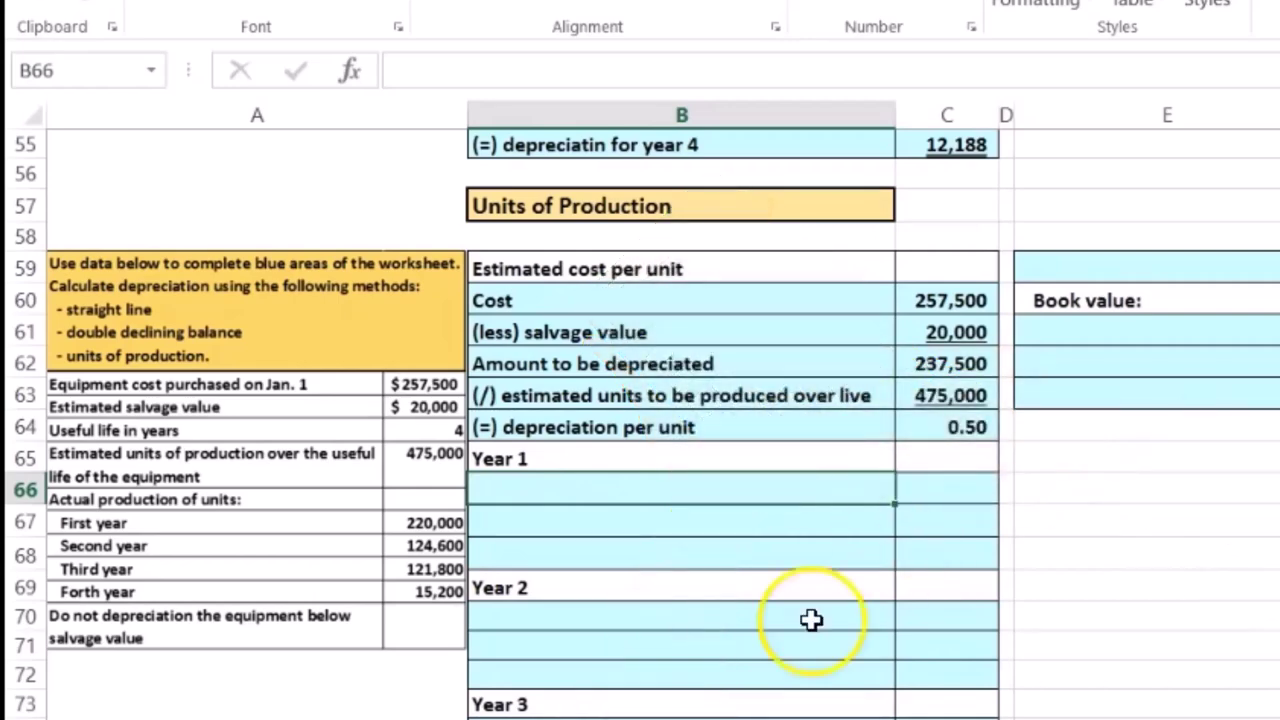
{"action": "type", "text": "Units produced in year 1"}
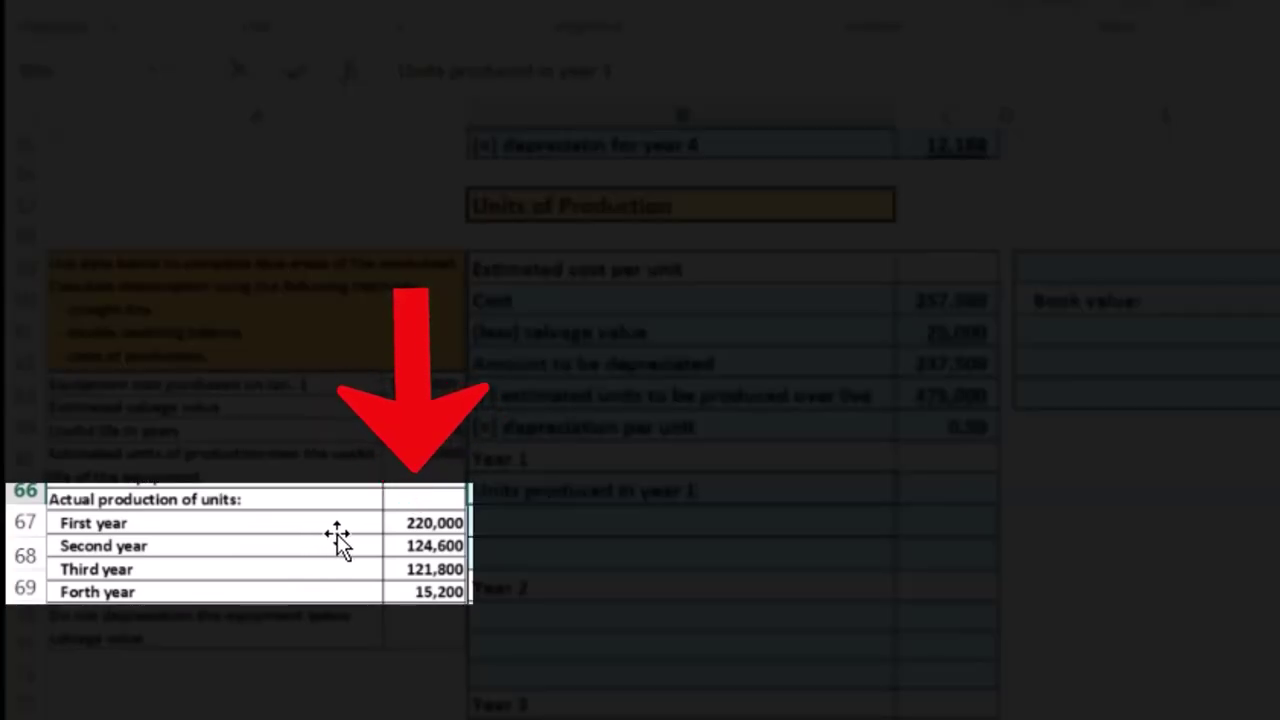
{"action": "left_click", "coordinate": [777, 541]}
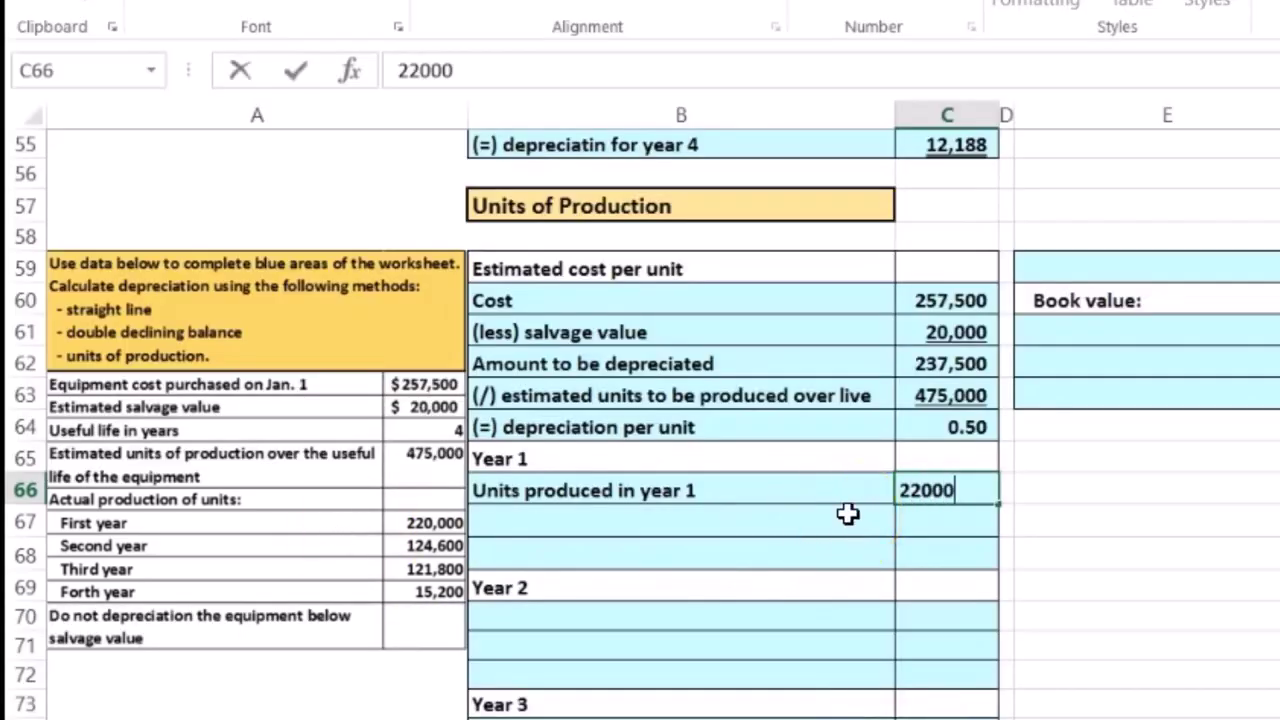
Label B67 "(*) depreciation per unit" and link C67 to the per-unit depreciation with =C64
{"action": "left_click", "coordinate": [848, 513]}
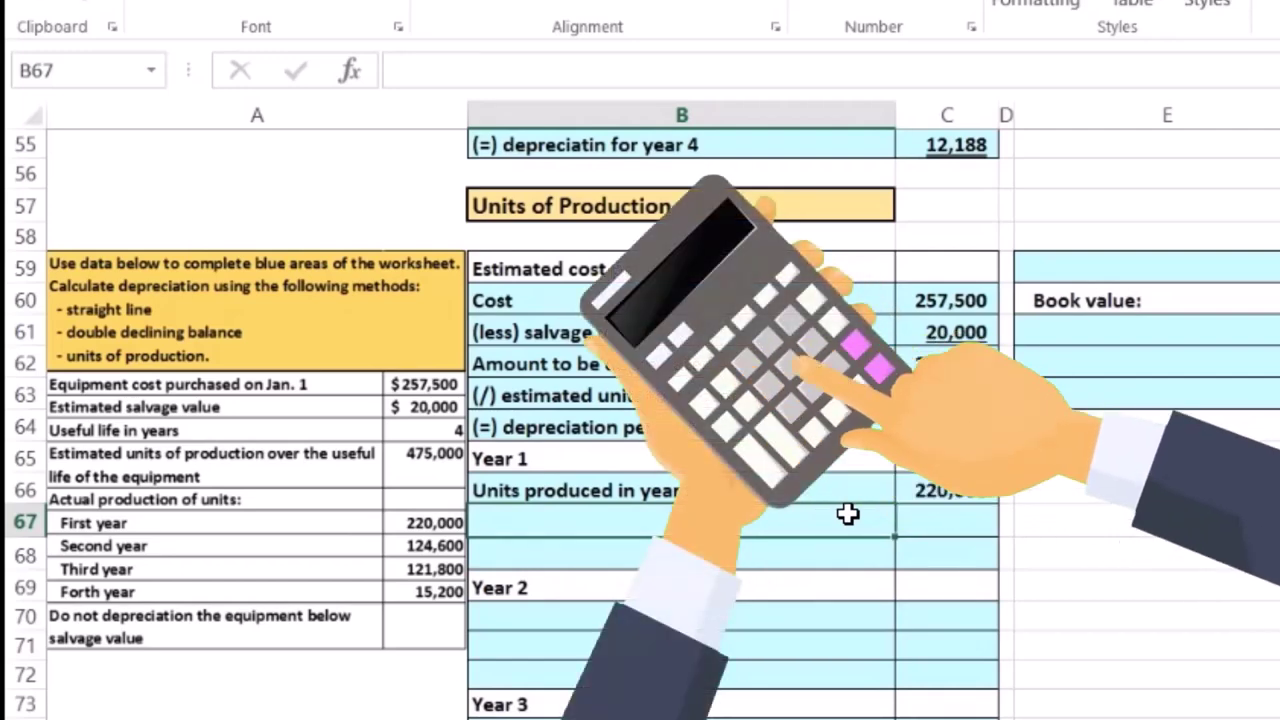
{"action": "type", "text": "(*) depreciation per unit"}
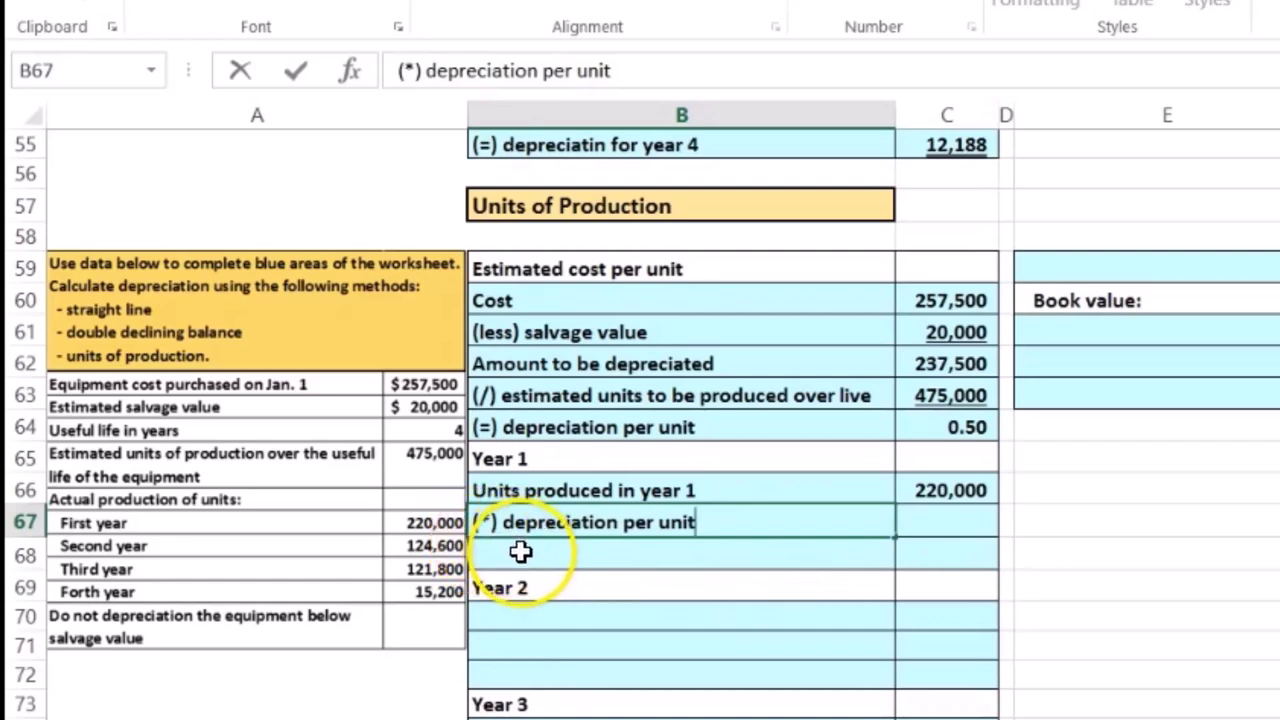
{"action": "left_click", "coordinate": [940, 524]}
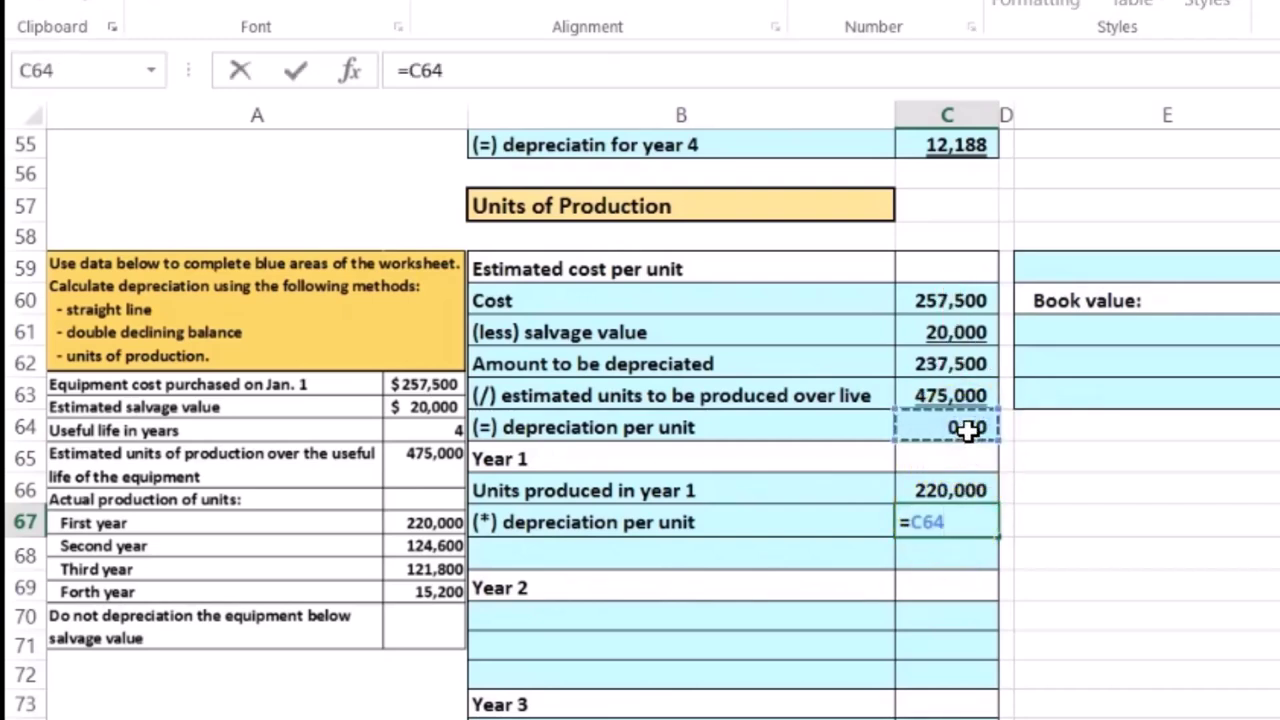
{"action": "key", "text": "Return"}
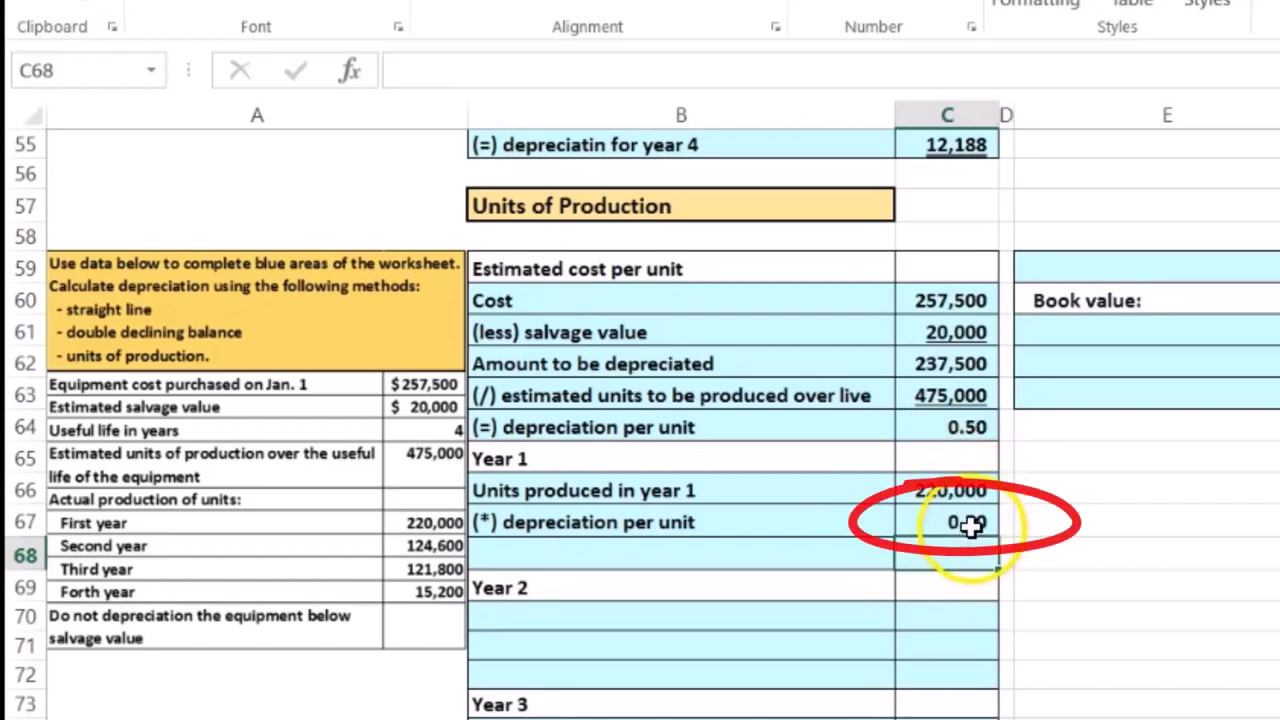
{"action": "left_click", "coordinate": [970, 530]}
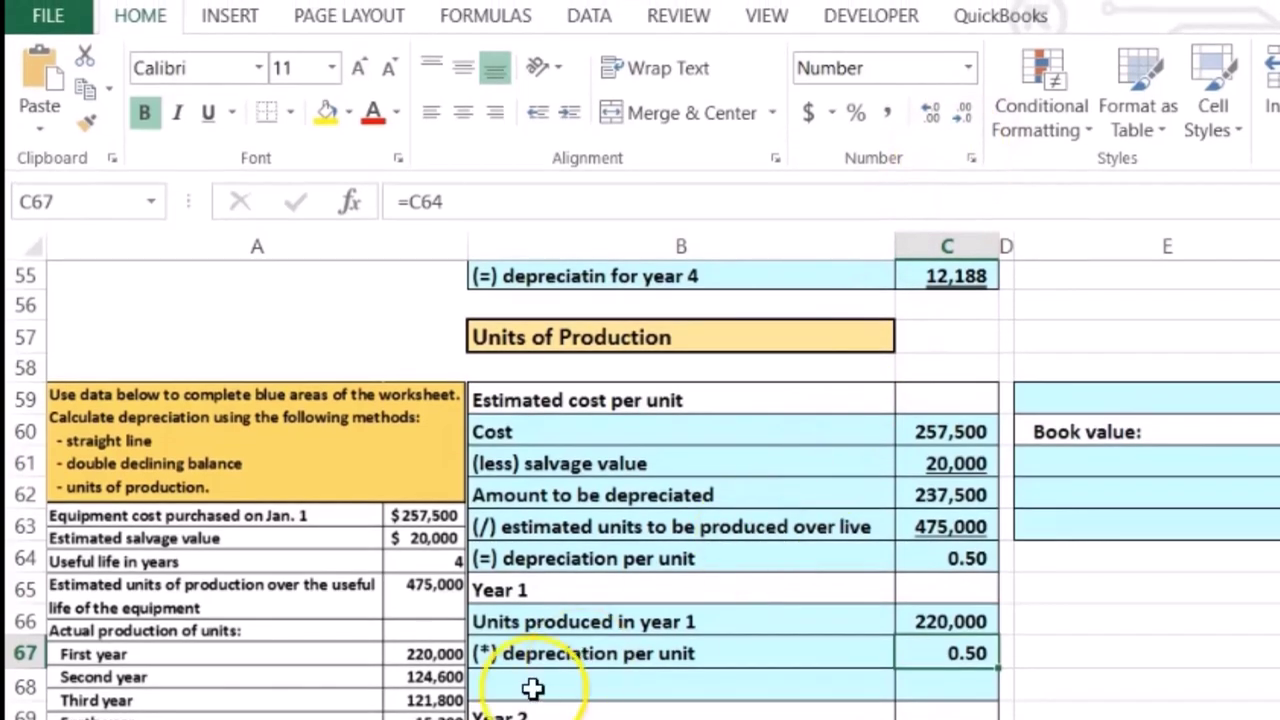
Label B68 "(=) depreciation year 1" and calculate it in C68 with the formula =C66*C67
{"action": "left_click", "coordinate": [497, 554]}
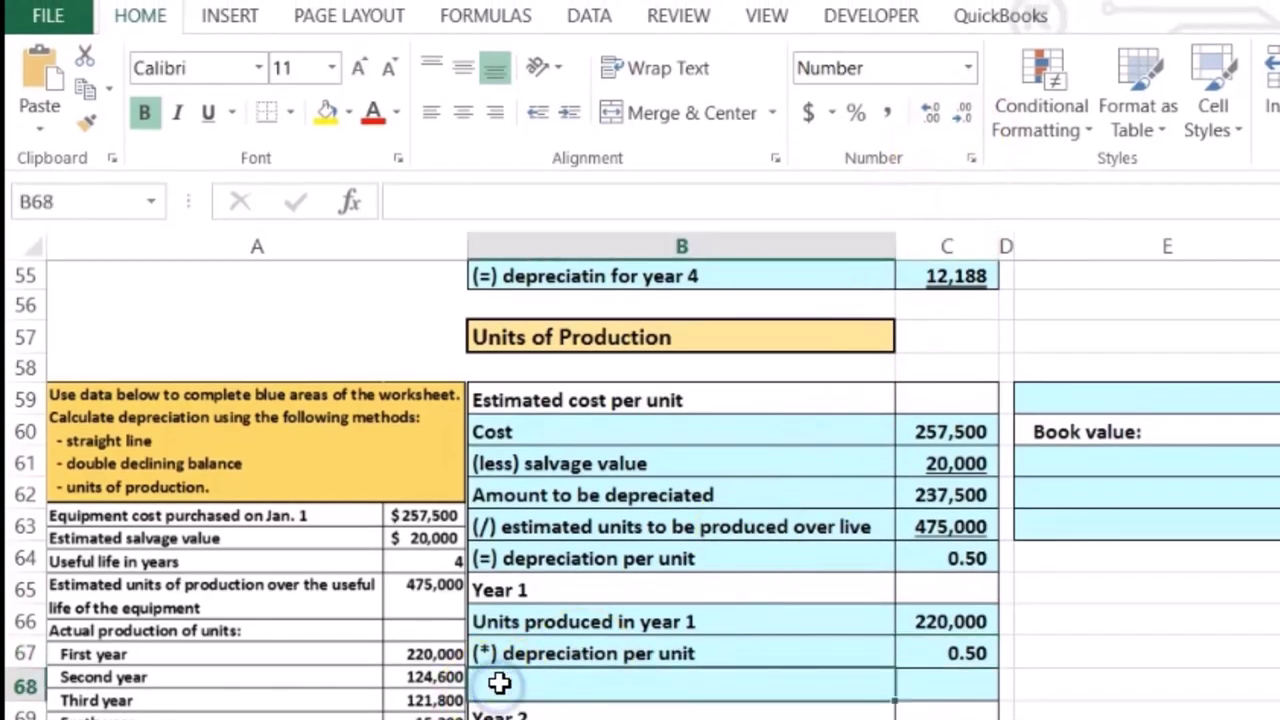
{"action": "type", "text": "(=) depreciation year 1"}
{"action": "key", "text": "Return"}
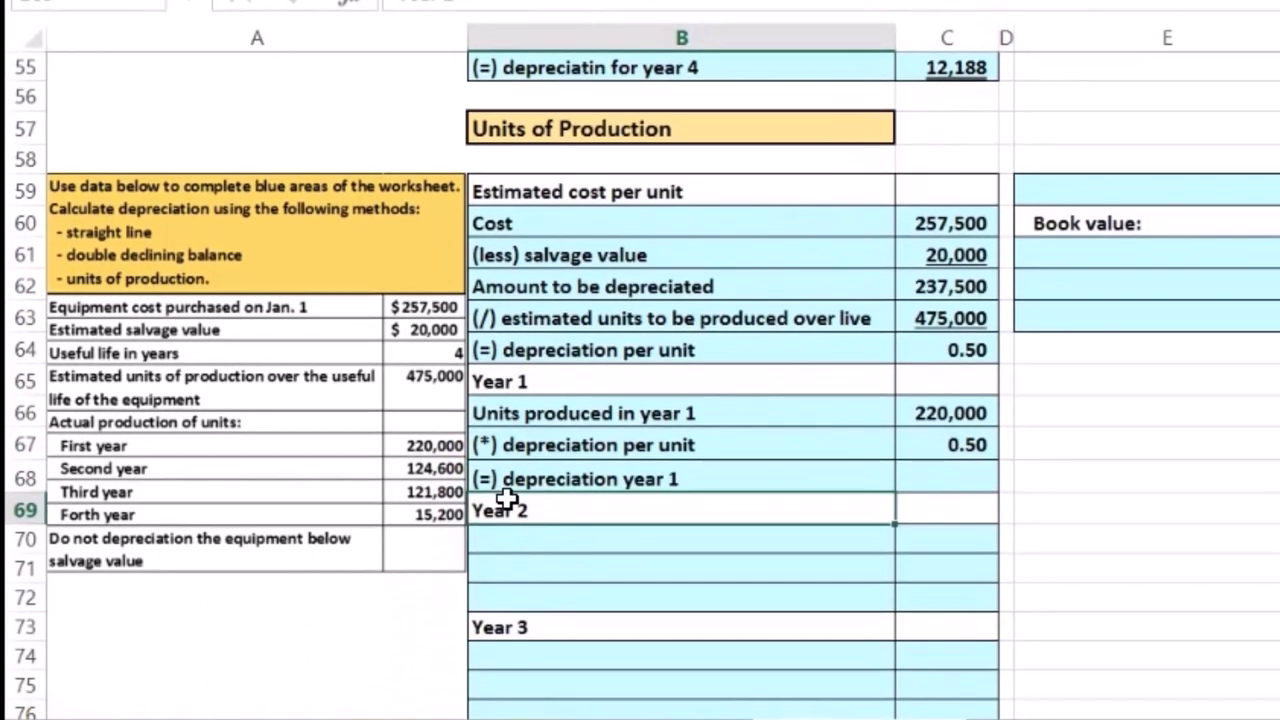
{"action": "left_click", "coordinate": [963, 476]}
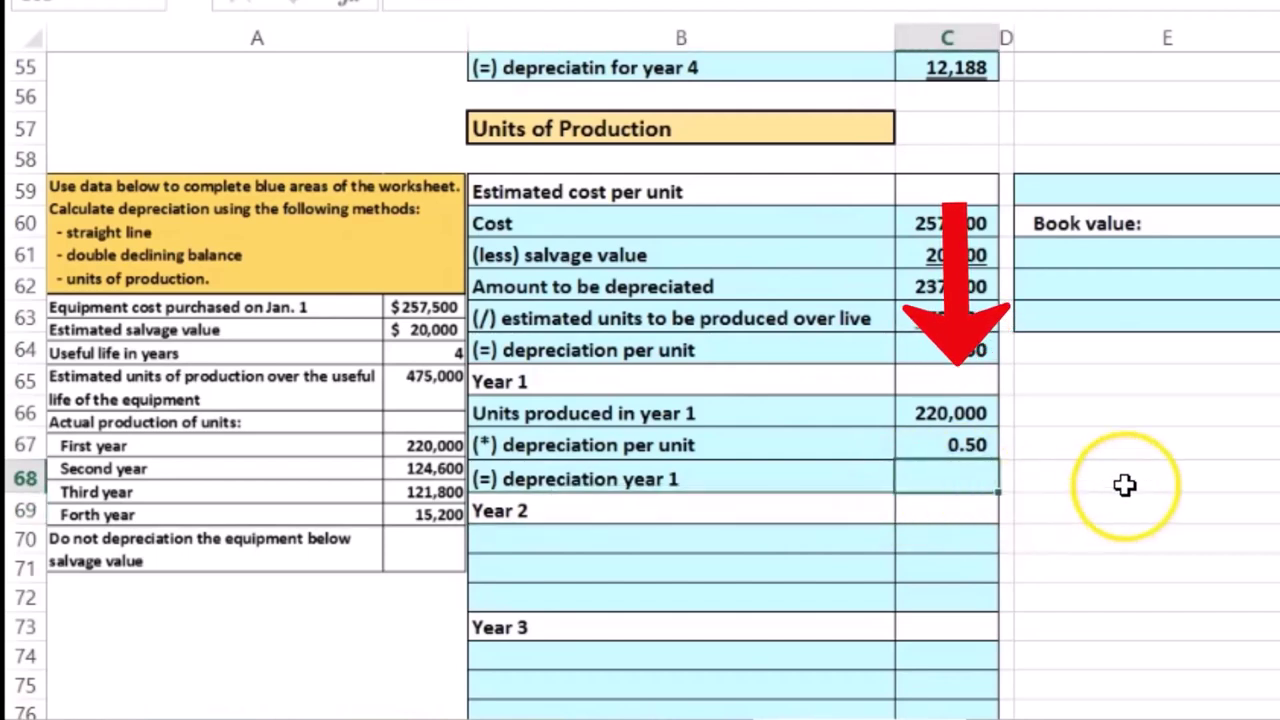
{"action": "type", "text": "="}
{"action": "left_click", "coordinate": [973, 413]}
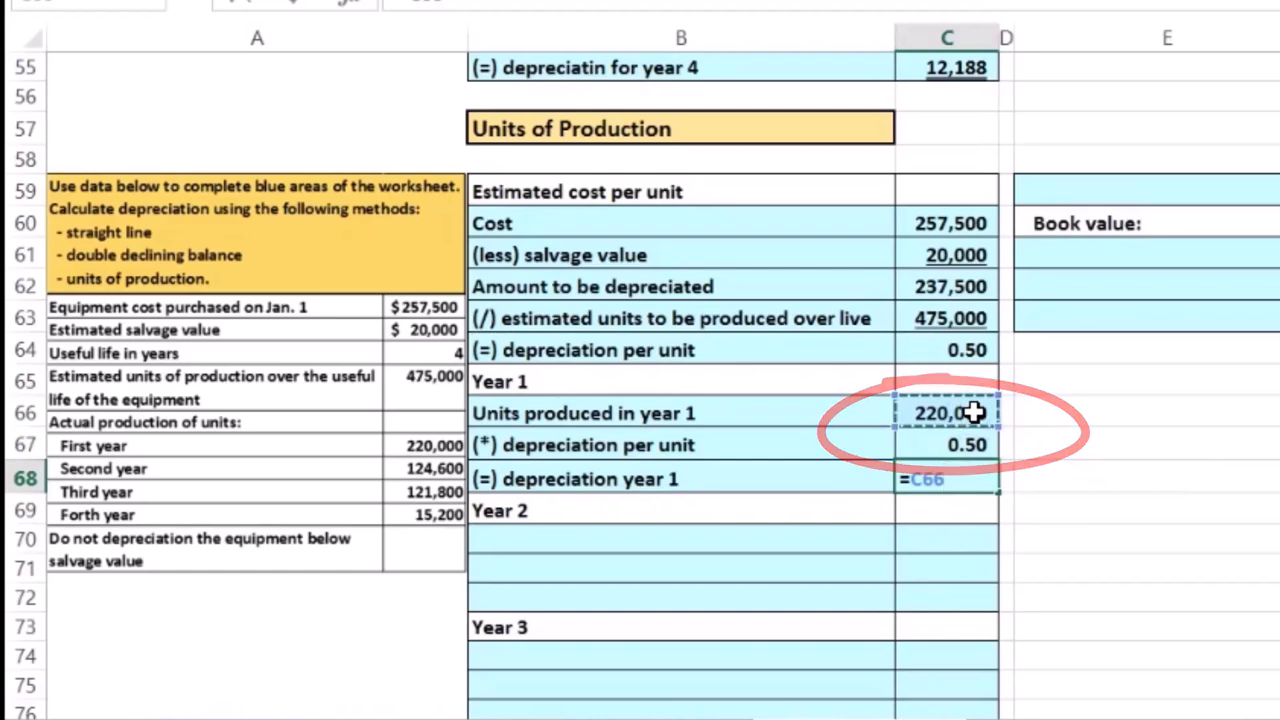
{"action": "type", "text": "*"}
{"action": "left_click", "coordinate": [962, 445]}
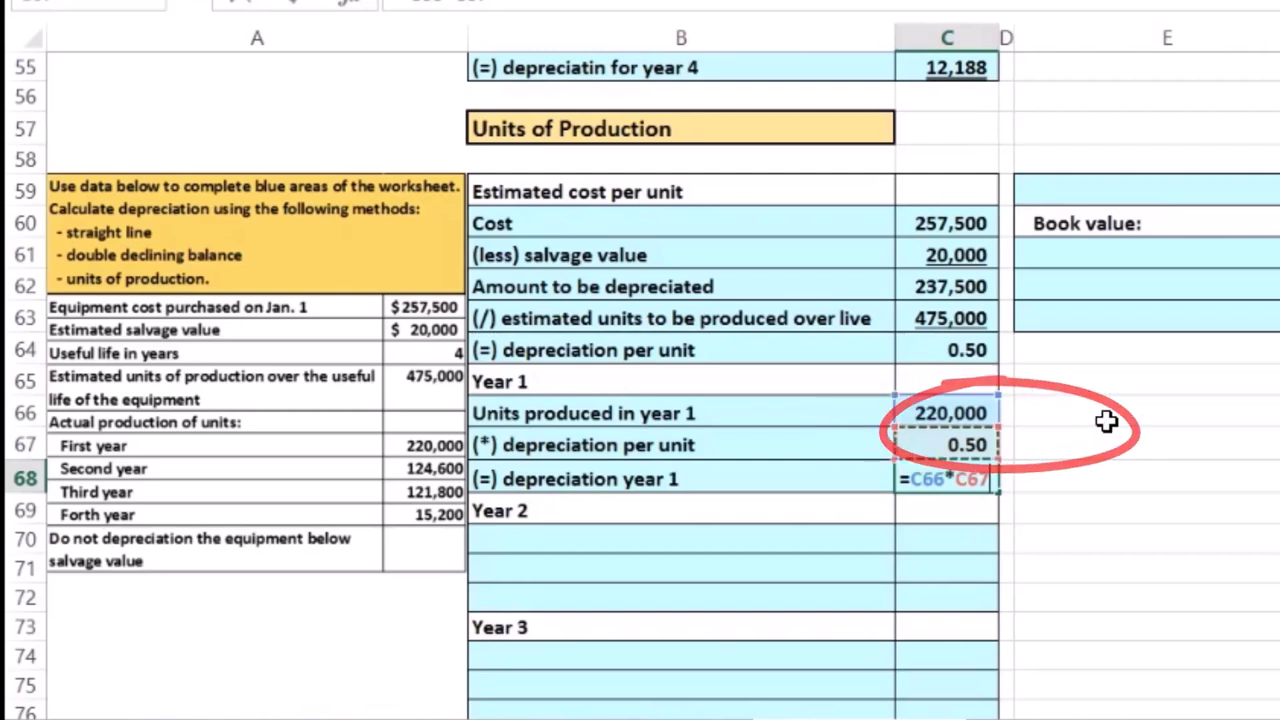
{"action": "key", "text": "Return"}
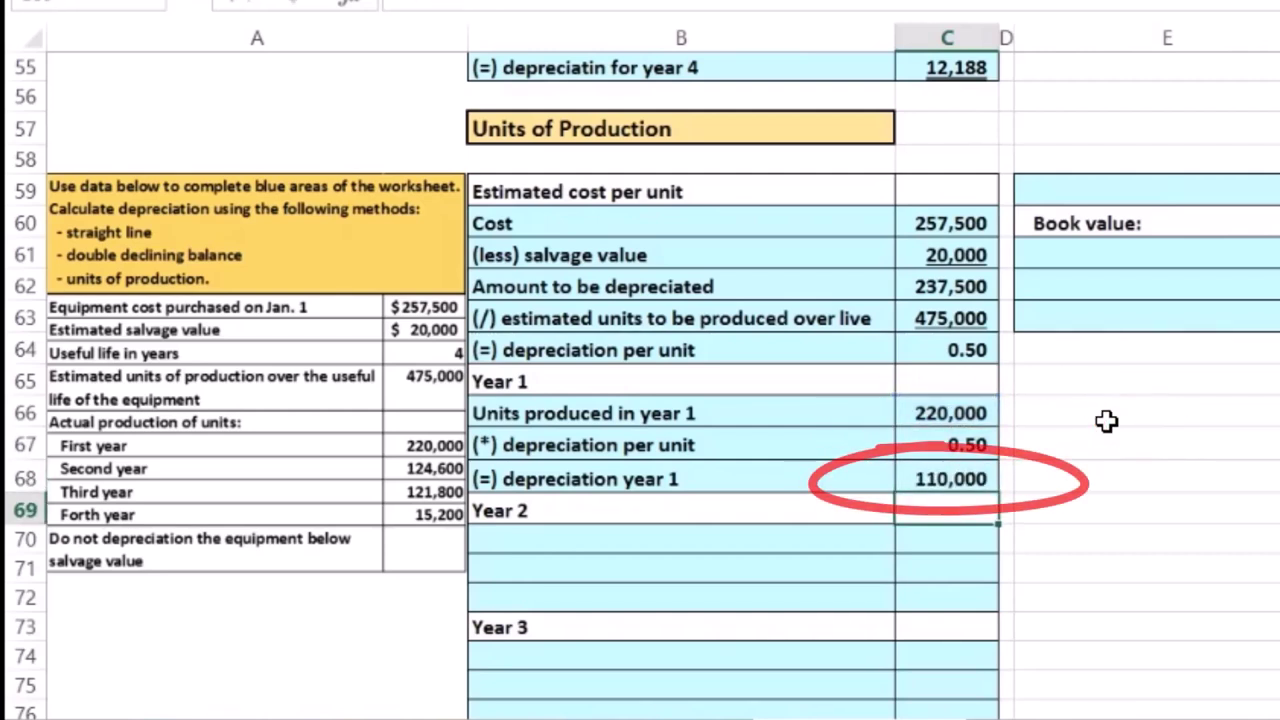
Paste the labels Depreciation, Cost, (less) accumulated depreciation and (=) book value into column E of the Units of Production book value table
{"action": "left_click", "coordinate": [1099, 194]}
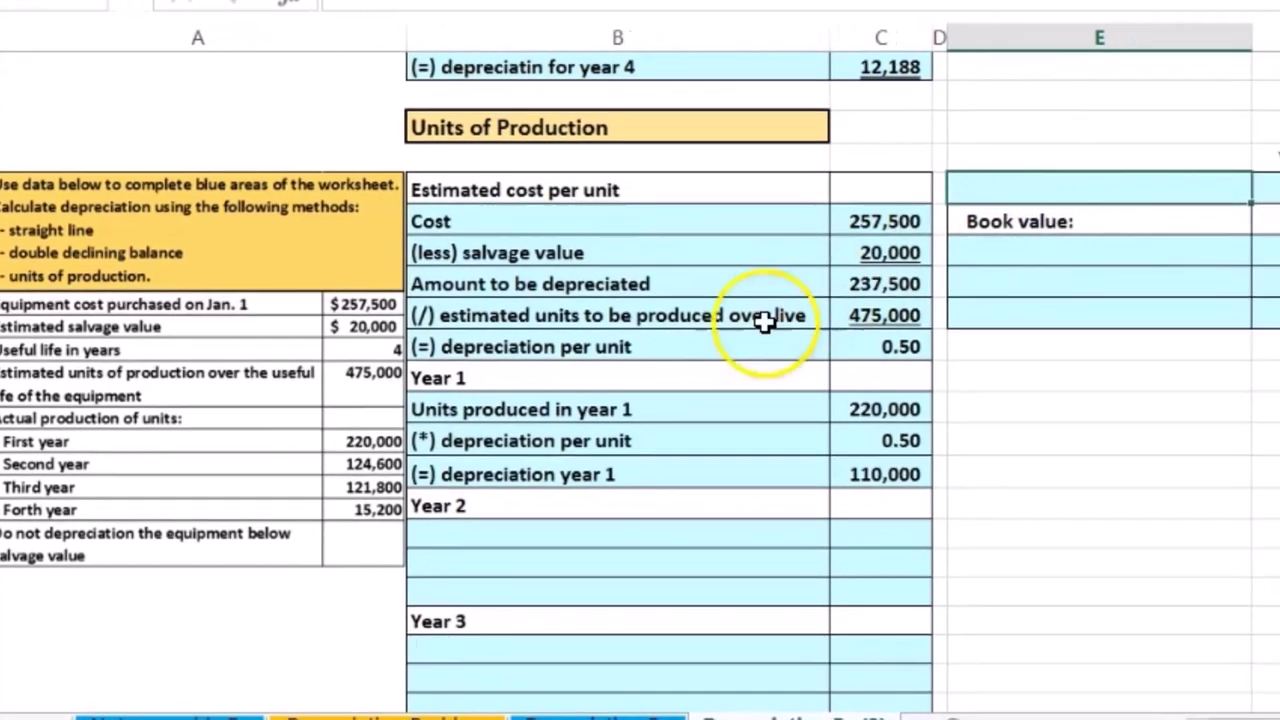
{"action": "scroll", "coordinate": [917, 426], "scroll_direction": "up", "scroll_amount": 3}
{"action": "key", "text": "ctrl+v"}
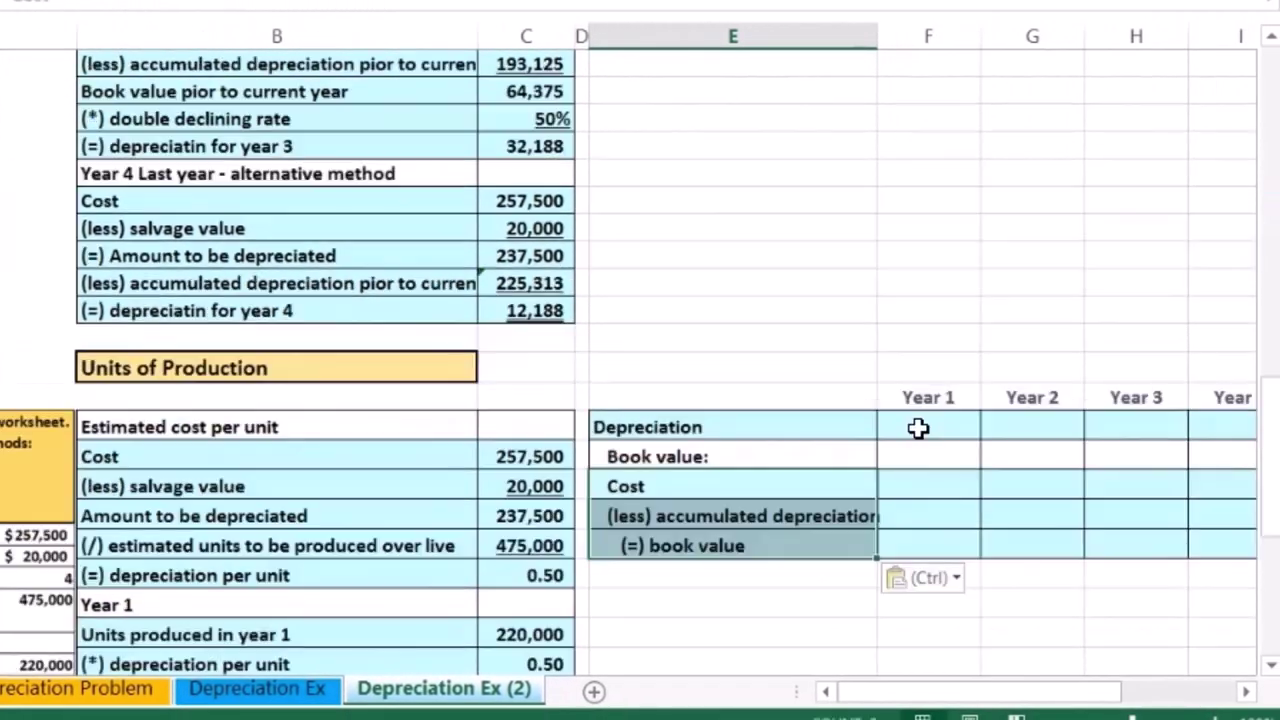
In the Year 1 column, link the depreciation in F59 to =C68 and the cost in F61 to =C60
{"action": "left_click", "coordinate": [918, 425]}
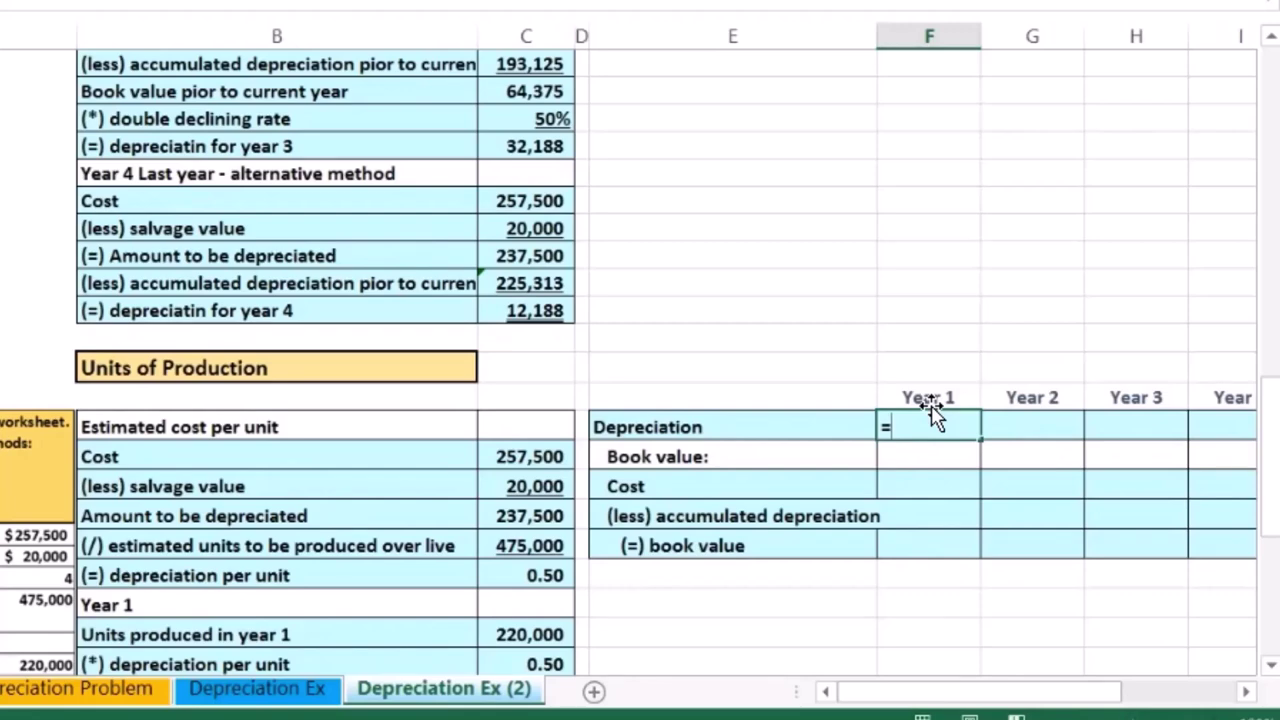
{"action": "scroll", "coordinate": [905, 412], "scroll_direction": "down", "scroll_amount": 2}
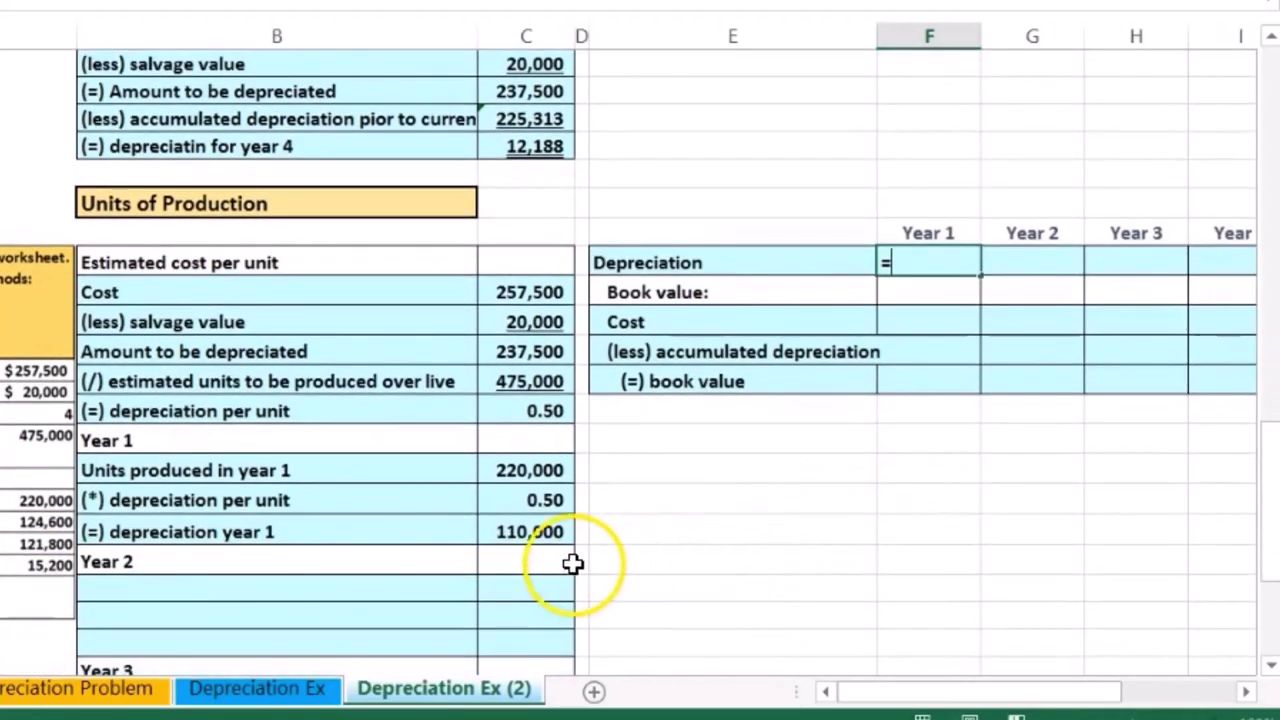
{"action": "left_click", "coordinate": [542, 532]}
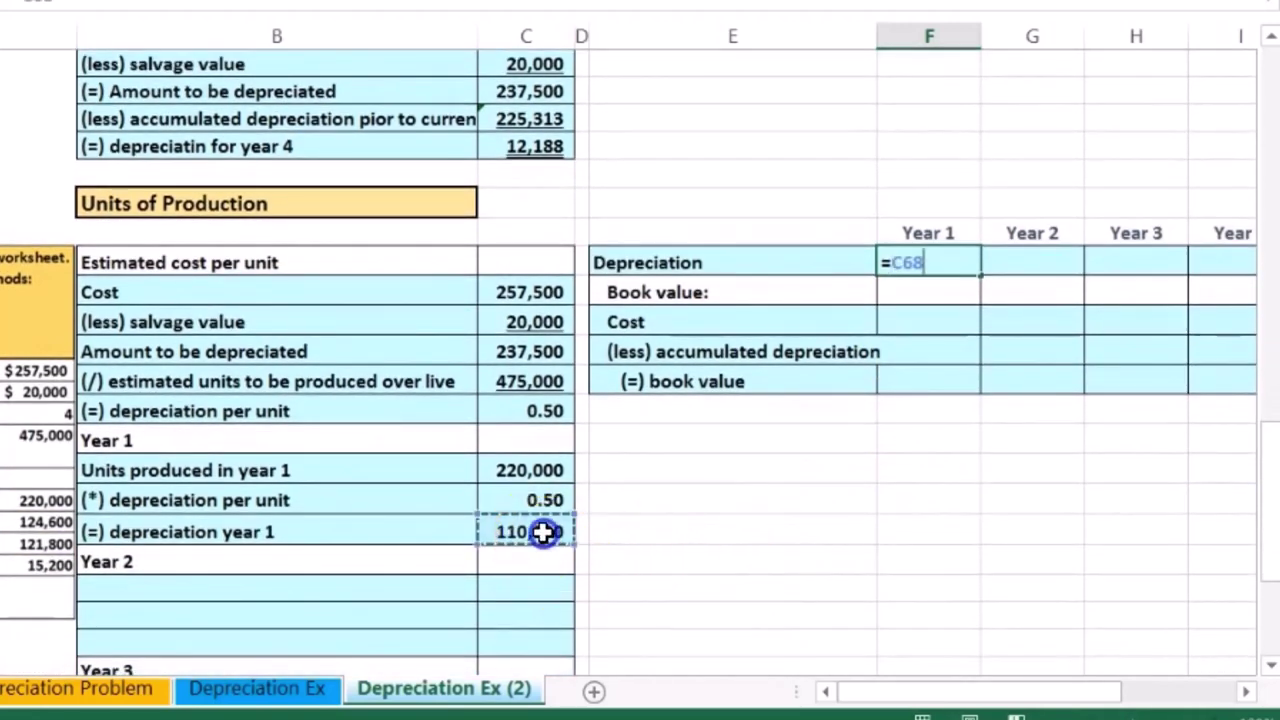
{"action": "key", "text": "Return"}
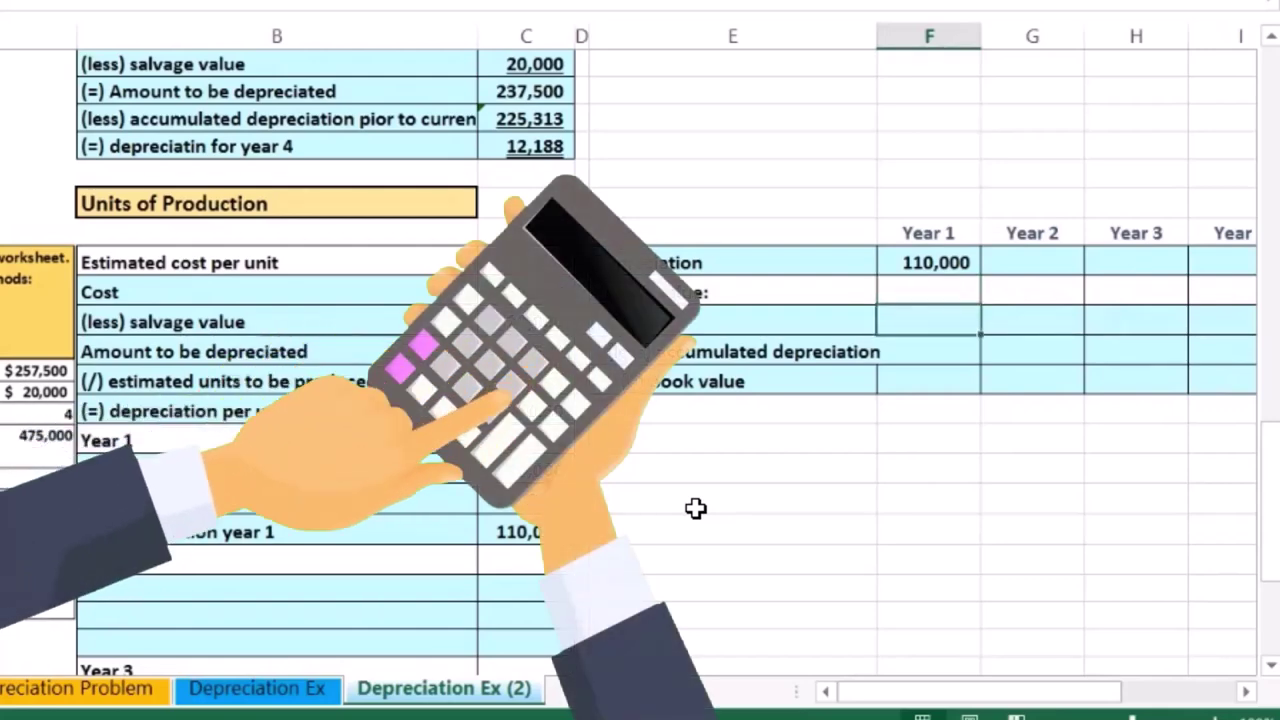
{"action": "key", "text": "Down"}
{"action": "type", "text": "="}
{"action": "left_click", "coordinate": [530, 292]}
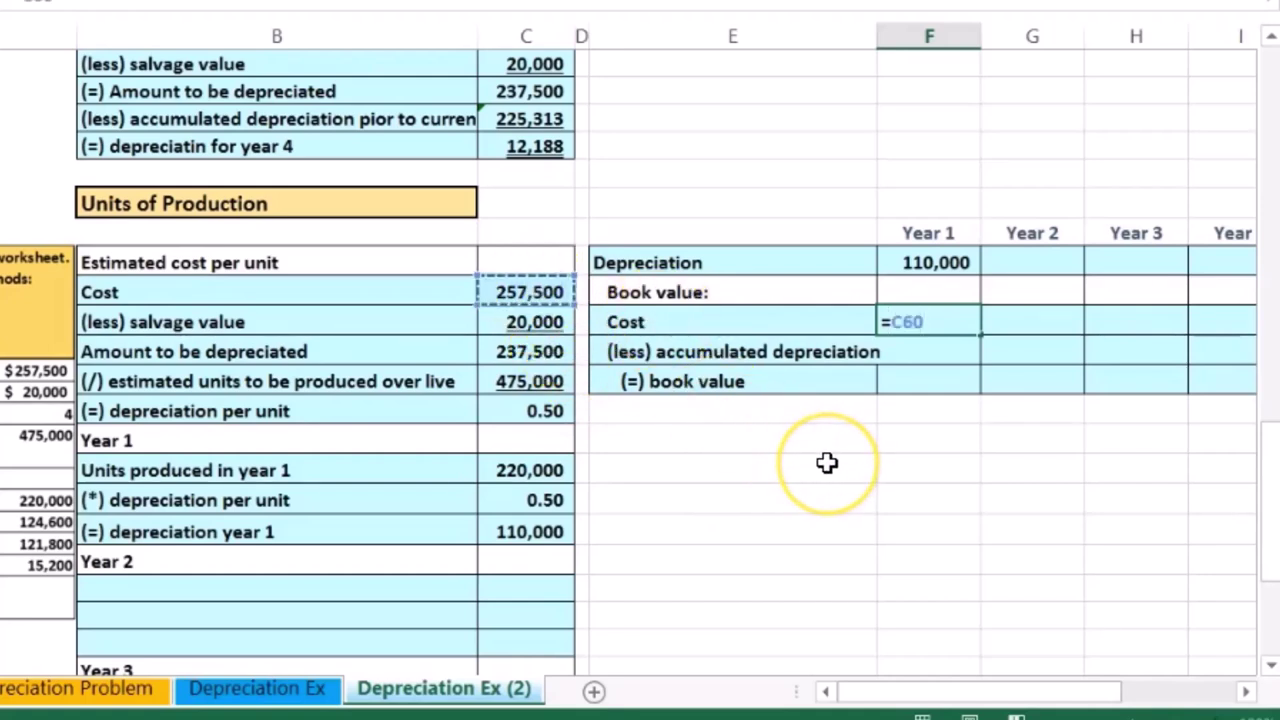
{"action": "key", "text": "Return"}
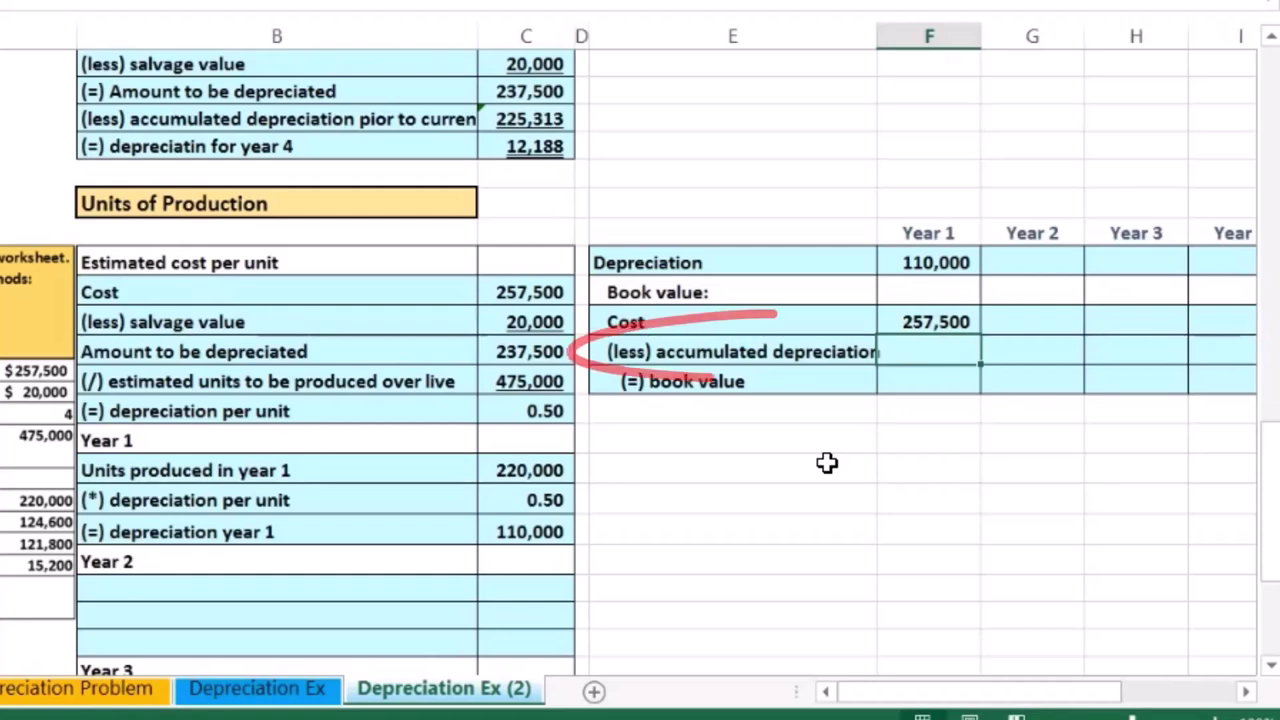
Set Year 1 accumulated depreciation in F62 to =F59 and calculate the book value in F63 as =F61-F62
{"action": "type", "text": "="}
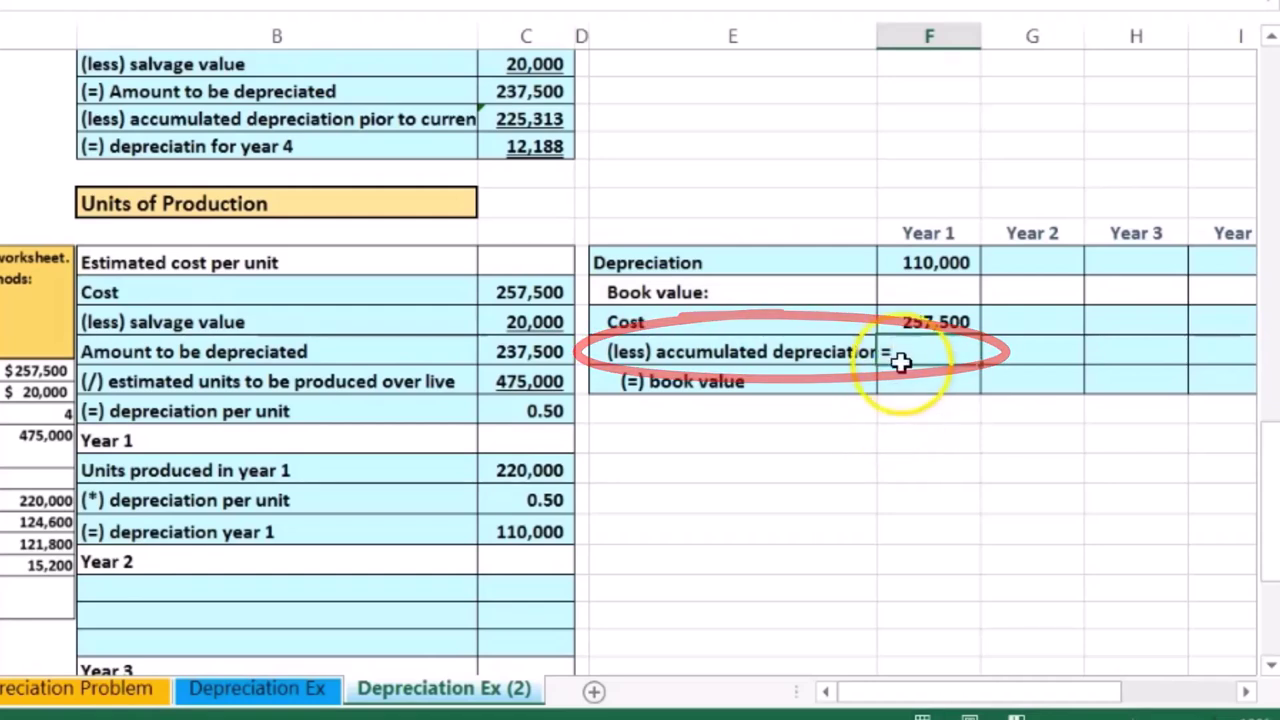
{"action": "left_click", "coordinate": [915, 261]}
{"action": "key", "text": "Return"}
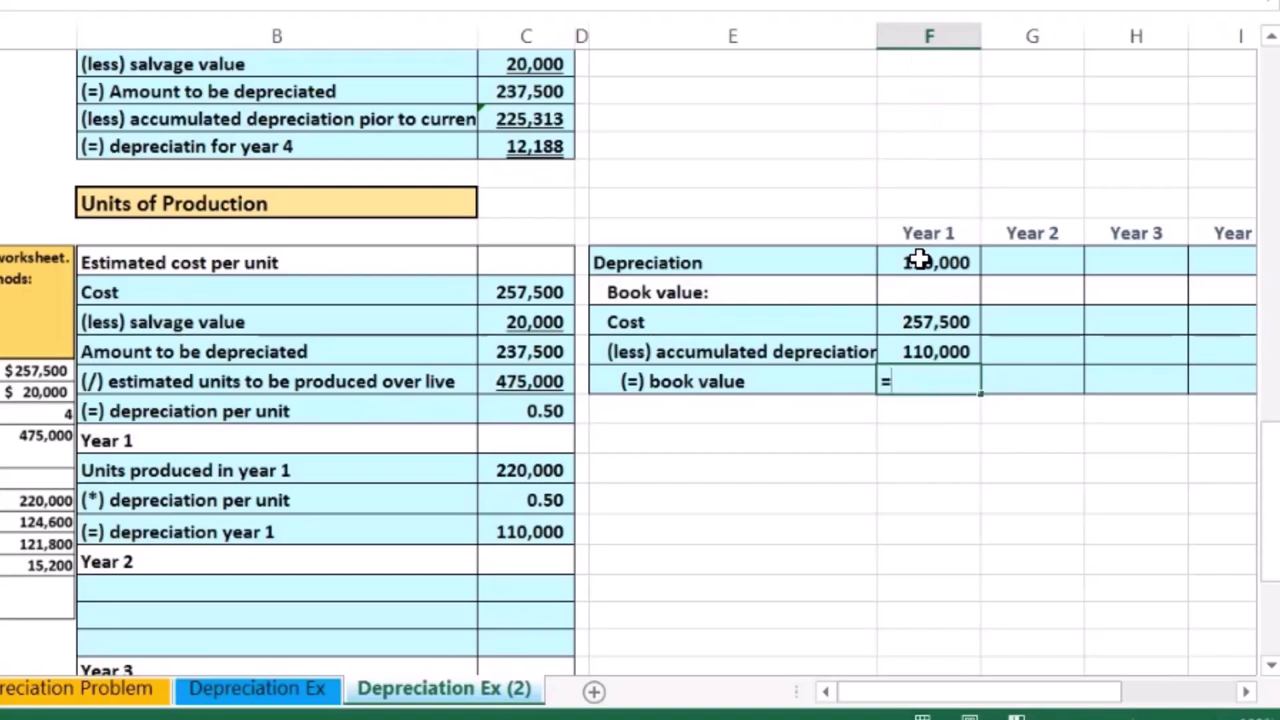
{"action": "left_click", "coordinate": [907, 318]}
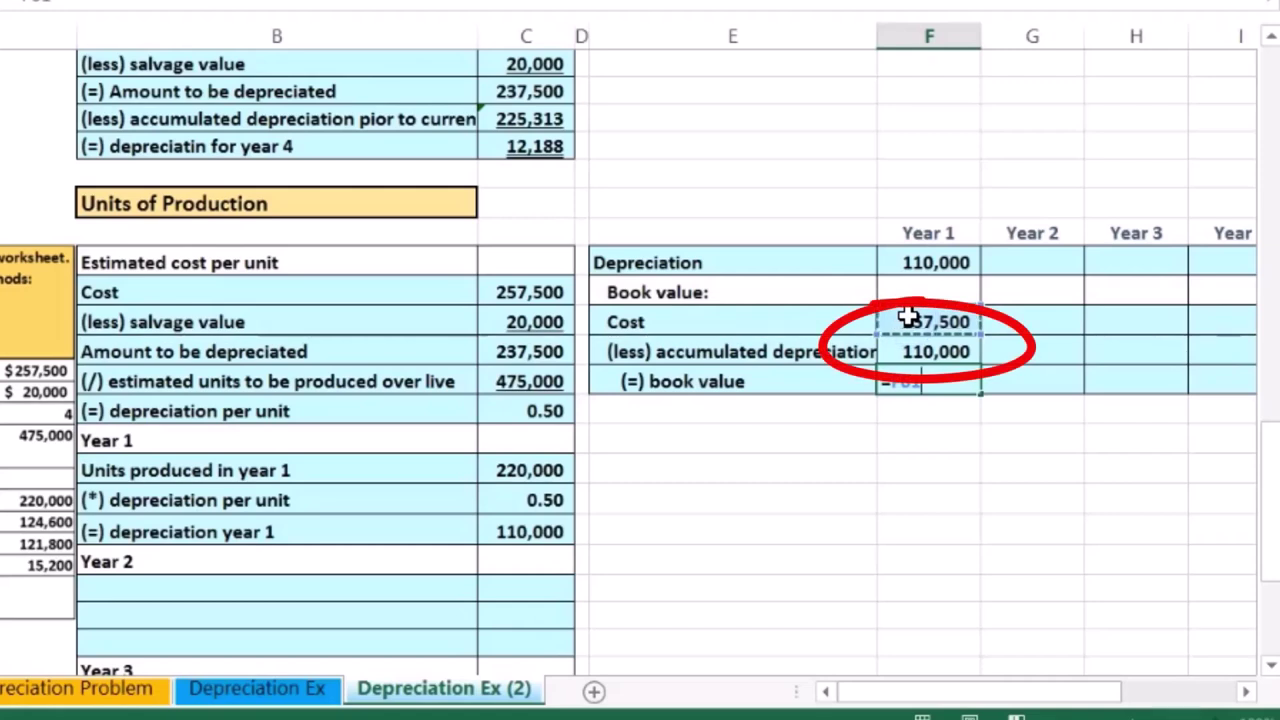
{"action": "type", "text": "-"}
{"action": "left_click", "coordinate": [907, 352]}
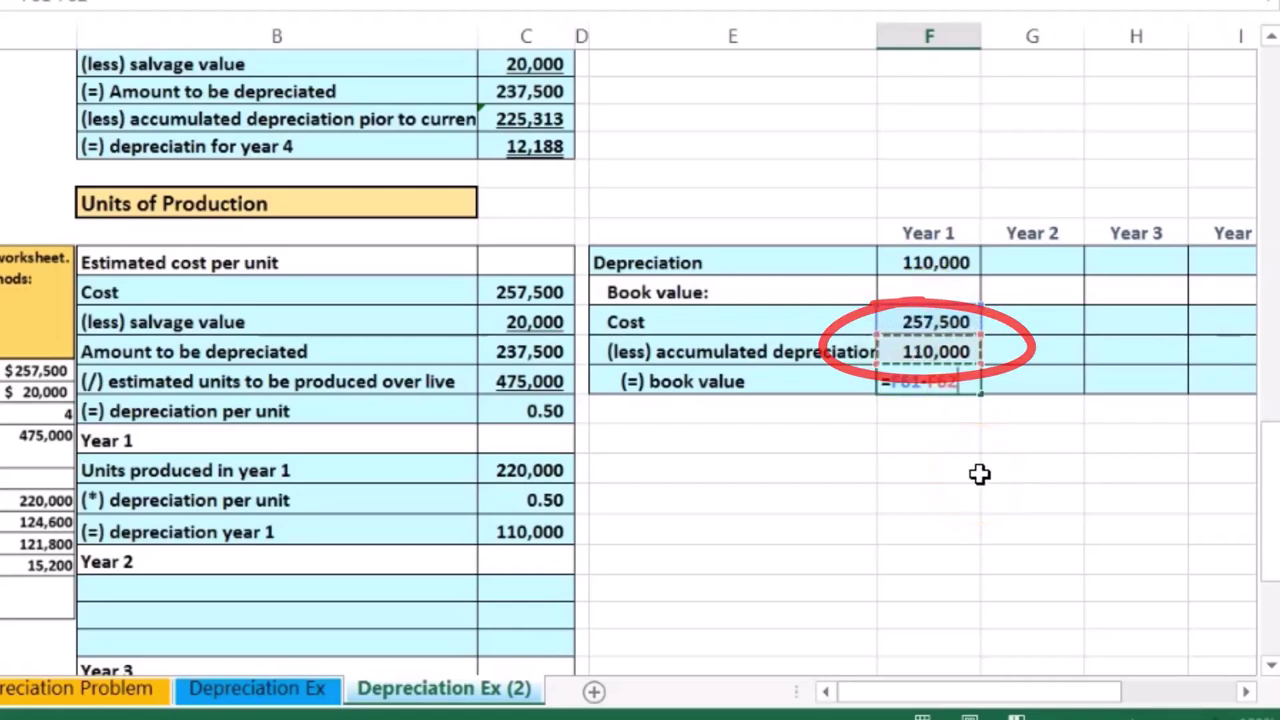
{"action": "key", "text": "Return"}
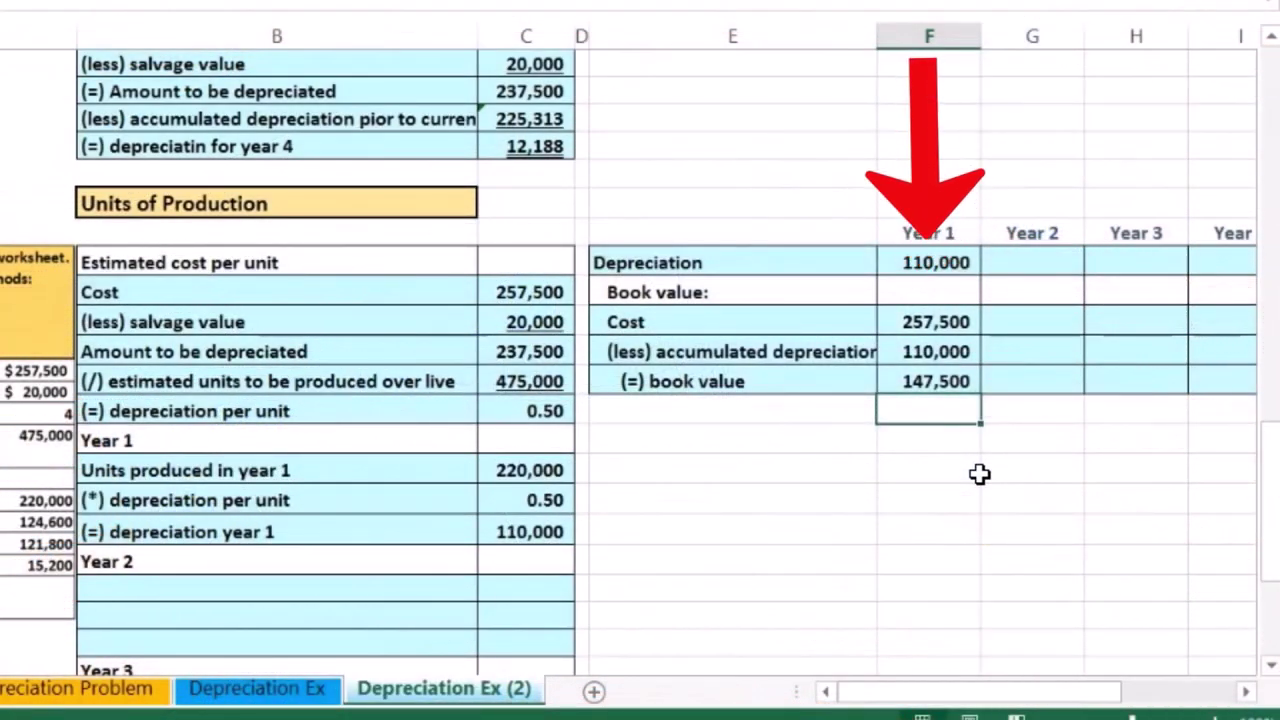
Examine the Year 1 trial balance in column Q, including accounts payable, the debits-minus-credits total and net income
{"action": "key", "text": "Up"}
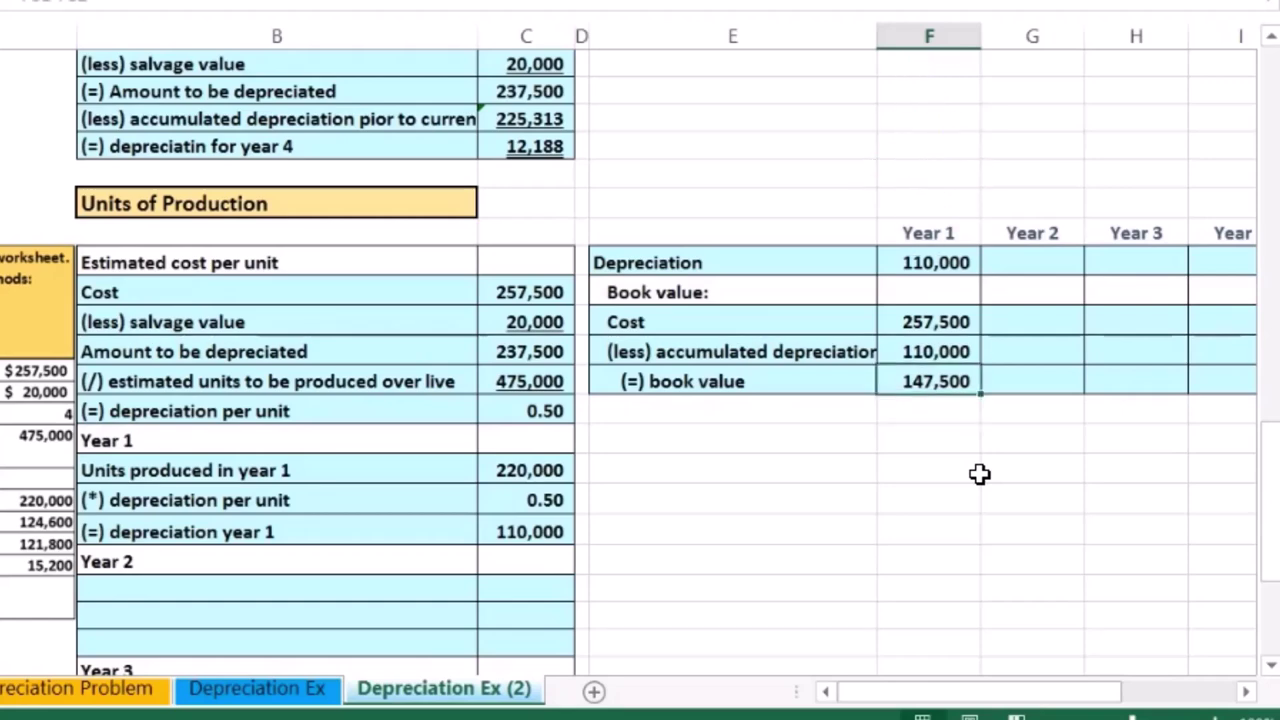
{"action": "key", "text": "Right"}
{"action": "key", "text": "Right"}
{"action": "key", "text": "Right"}
{"action": "key", "text": "Right"}
{"action": "key", "text": "Right"}
{"action": "key", "text": "Right"}
{"action": "key", "text": "Right"}
{"action": "key", "text": "Right"}
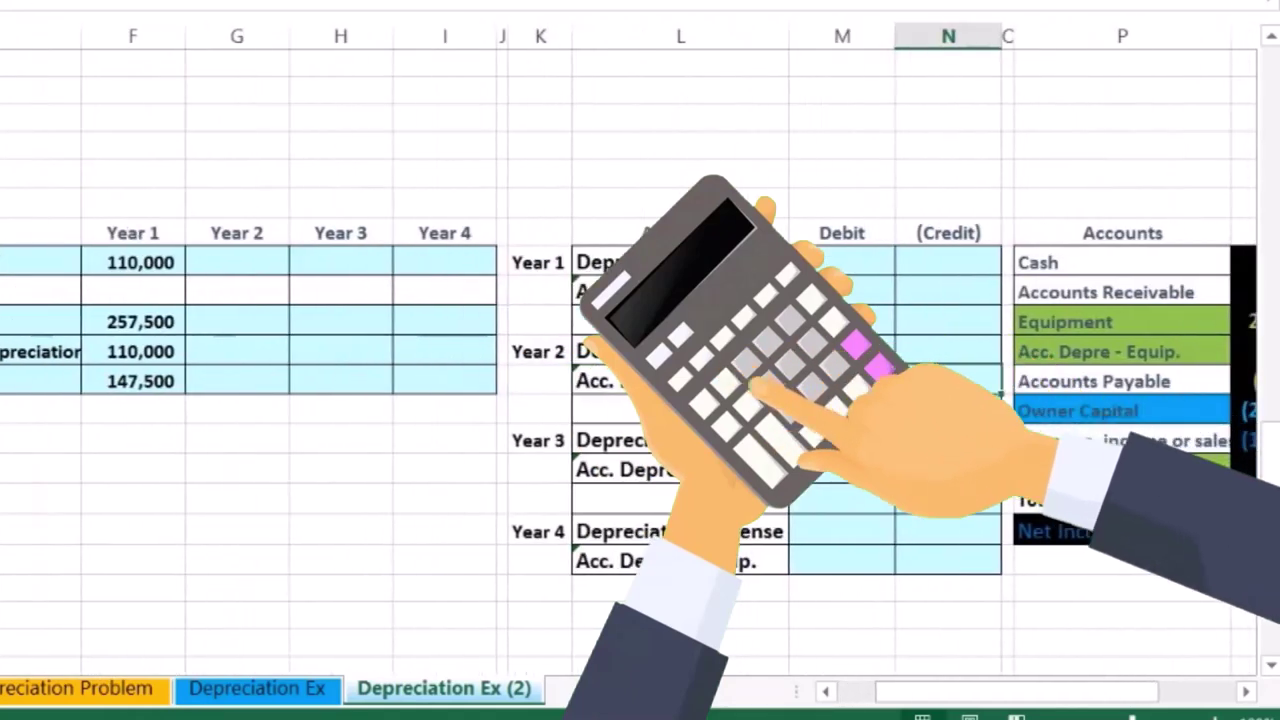
{"action": "key", "text": "Right"}
{"action": "key", "text": "Right"}
{"action": "key", "text": "Right"}
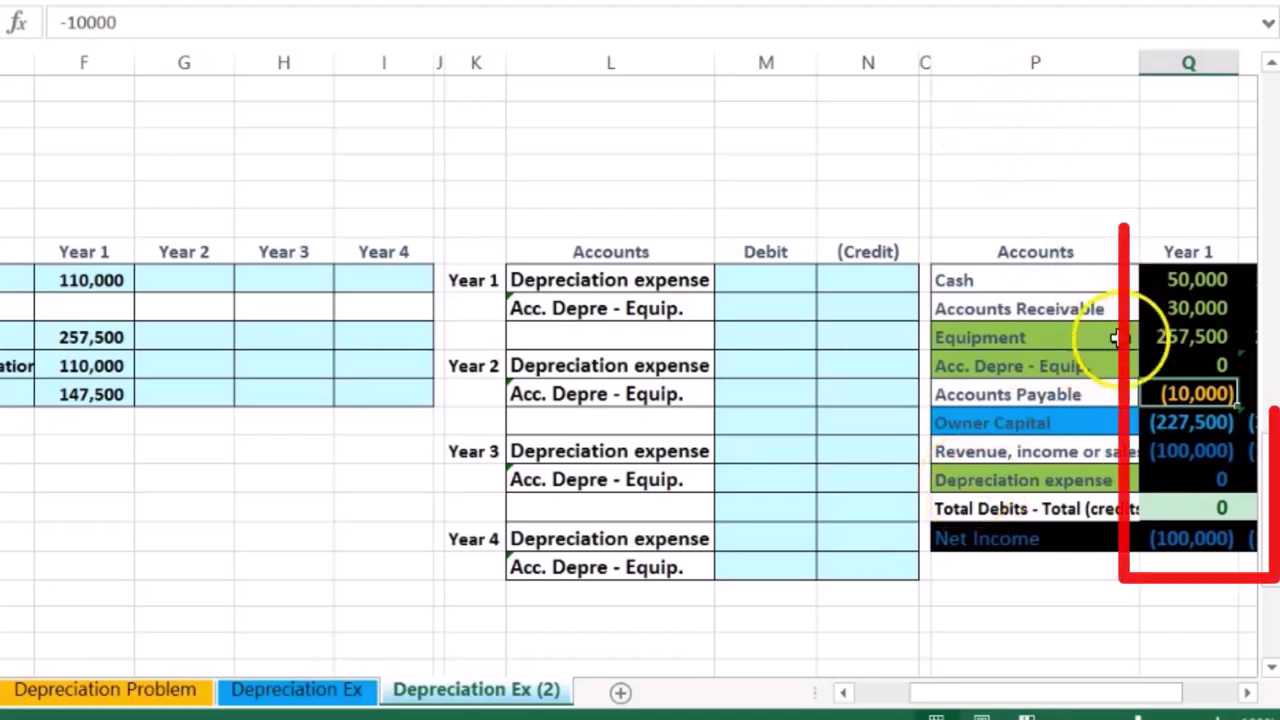
{"action": "left_click", "coordinate": [1172, 510]}
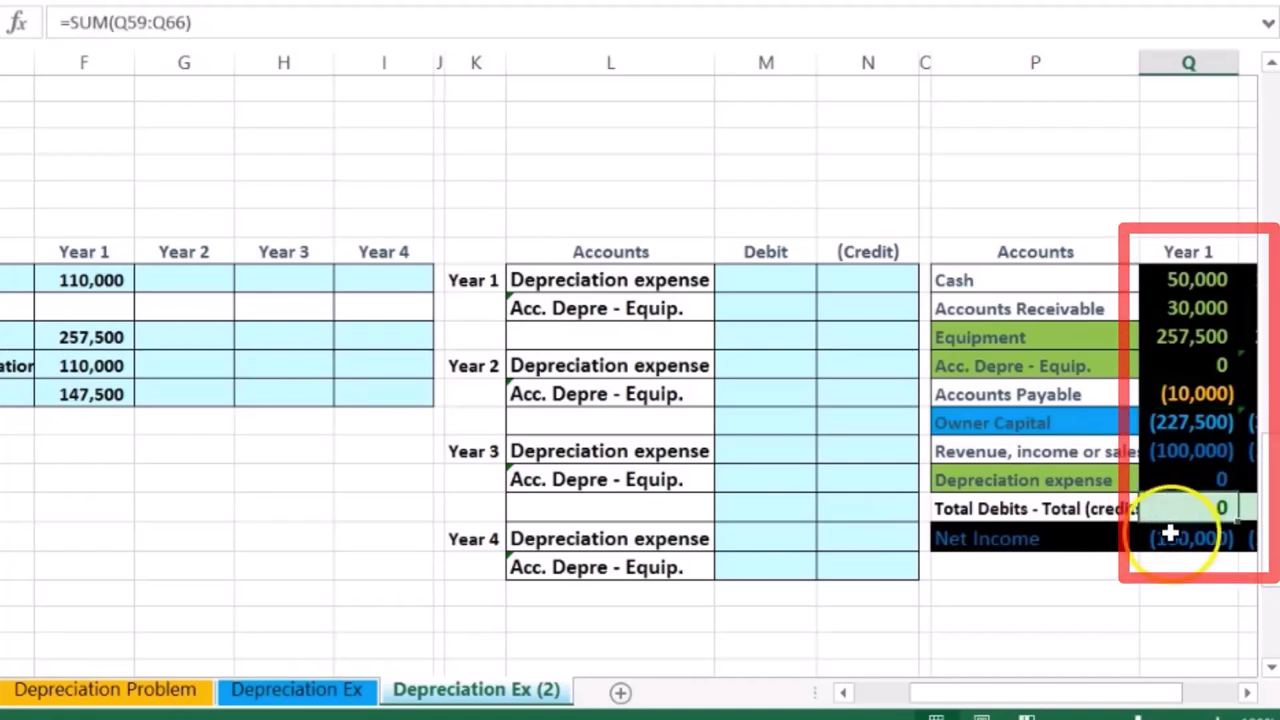
{"action": "left_click", "coordinate": [1168, 537]}
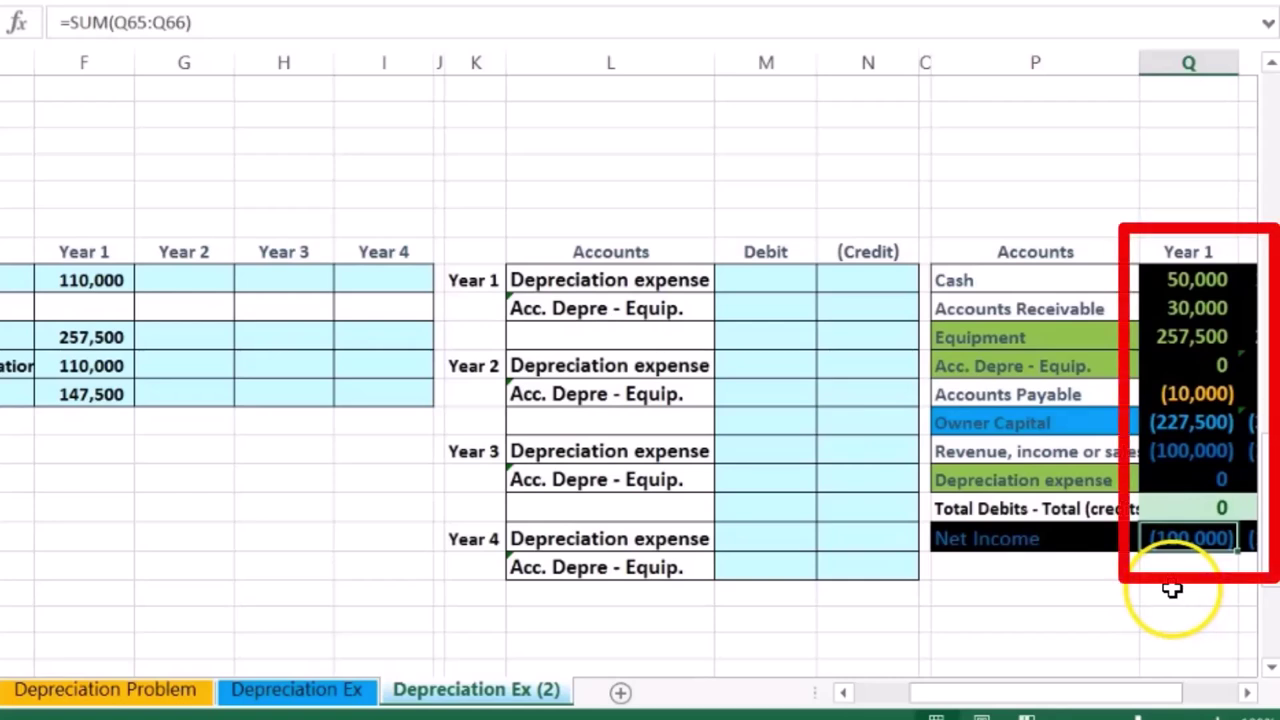
Record the Year 1 depreciation expense debit in M59 by linking it to F59
{"action": "left_click", "coordinate": [765, 281]}
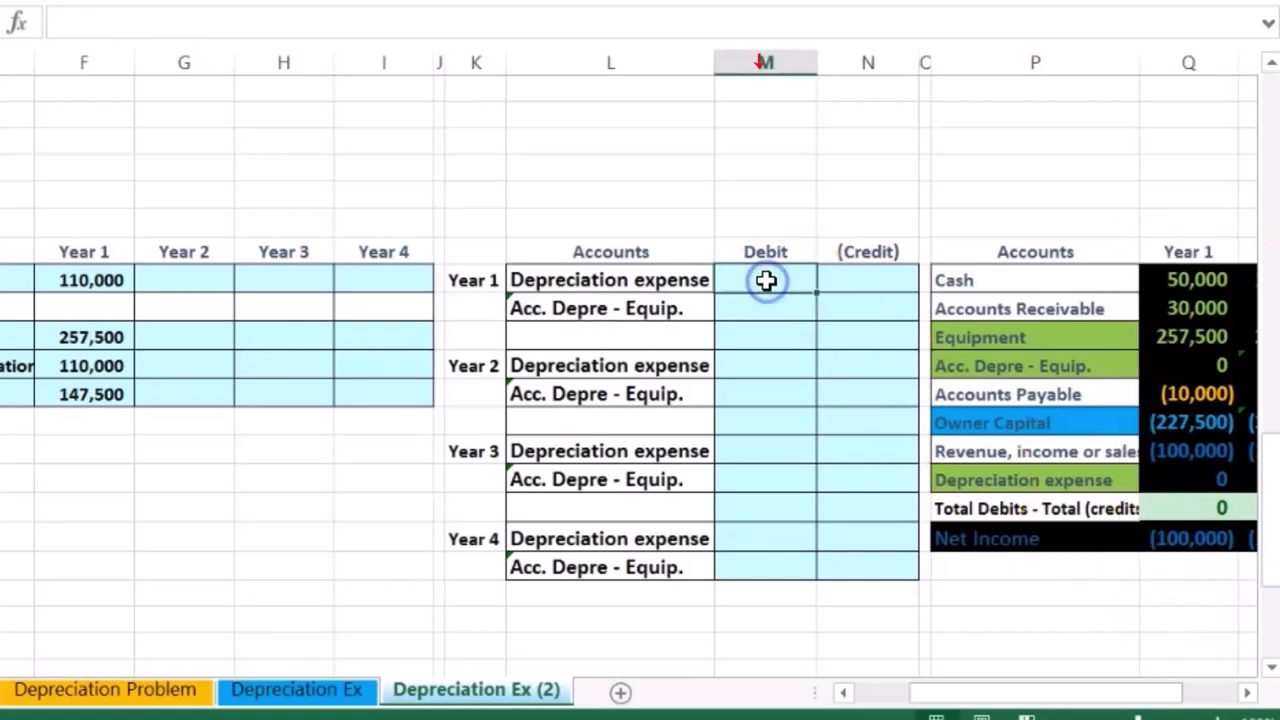
{"action": "type", "text": "="}
{"action": "left_click", "coordinate": [91, 280]}
{"action": "key", "text": "Return"}
Record the Year 1 accumulated depreciation credit in N60 as the negative of the depreciation expense debit, -M59
{"action": "key", "text": "Right"}
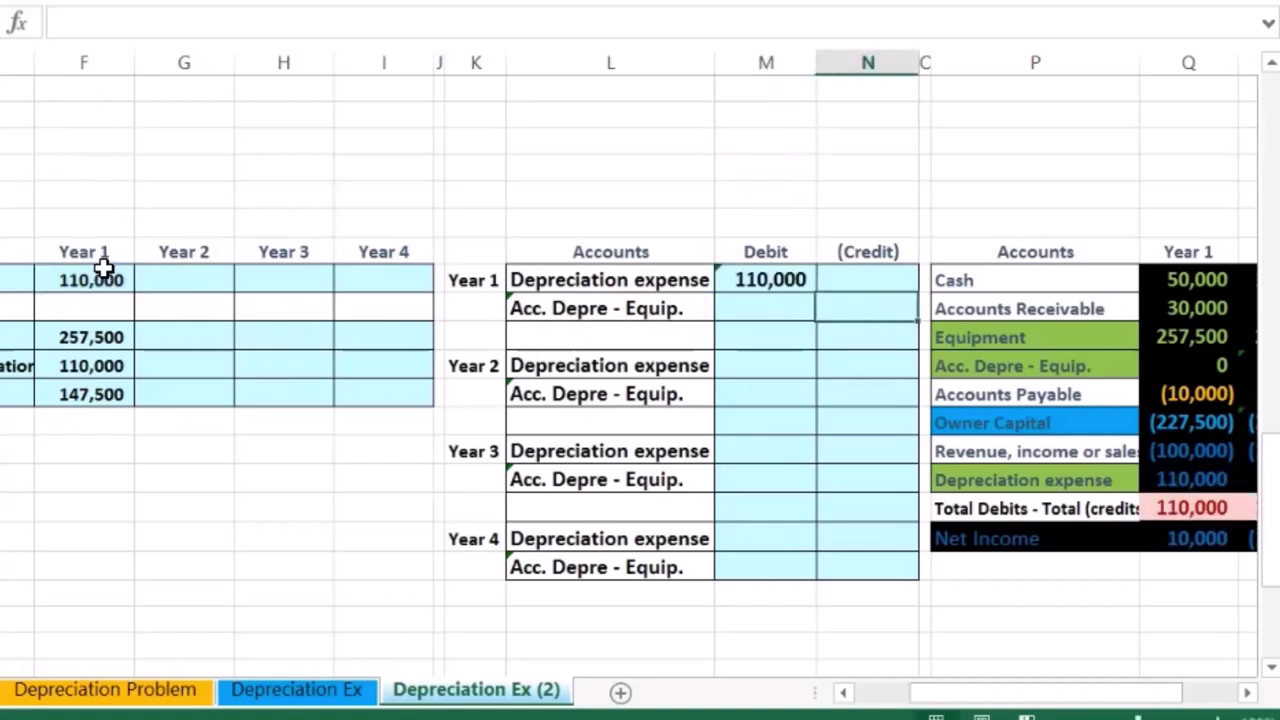
{"action": "type", "text": "-"}
{"action": "key", "text": "Left"}
{"action": "key", "text": "Up"}
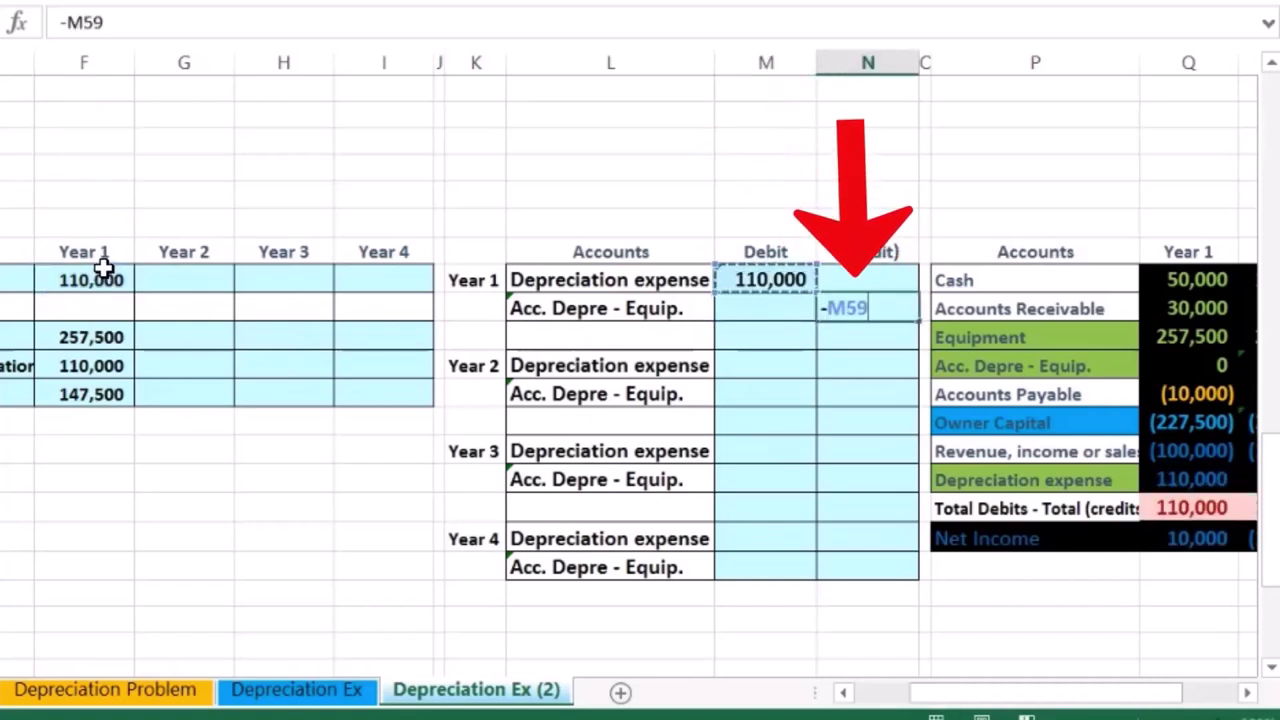
{"action": "key", "text": "Return"}
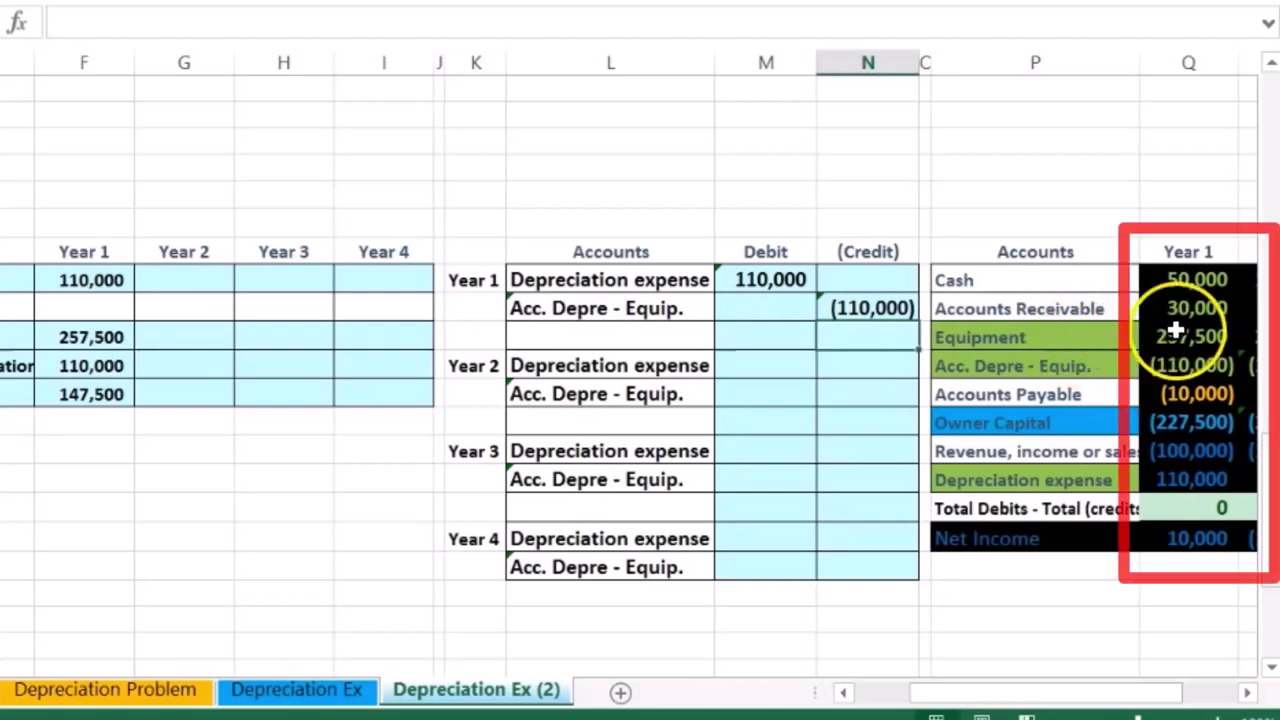
Examine the Year 1 trial balance's equipment, accumulated depreciation, depreciation expense and net income, and compare net income with the other depreciation methods
{"action": "left_click", "coordinate": [1214, 336]}
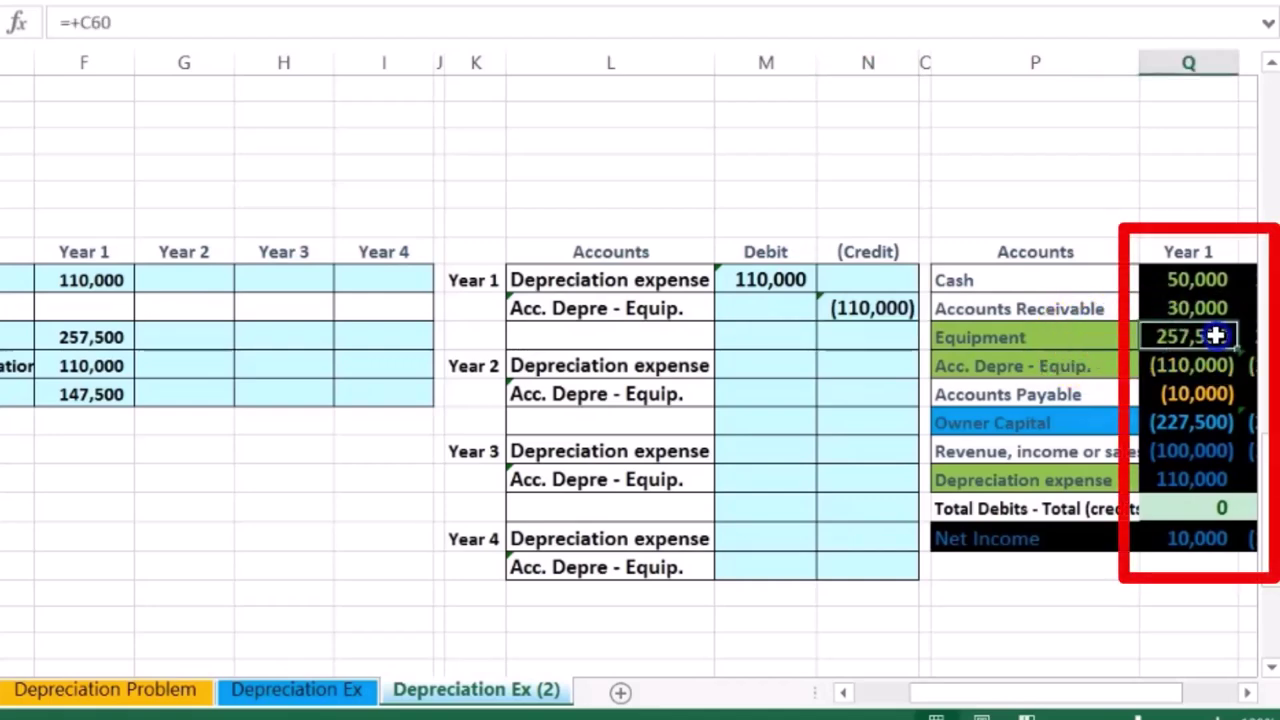
{"action": "left_click_drag", "start_coordinate": [1214, 336], "coordinate": [1206, 360]}
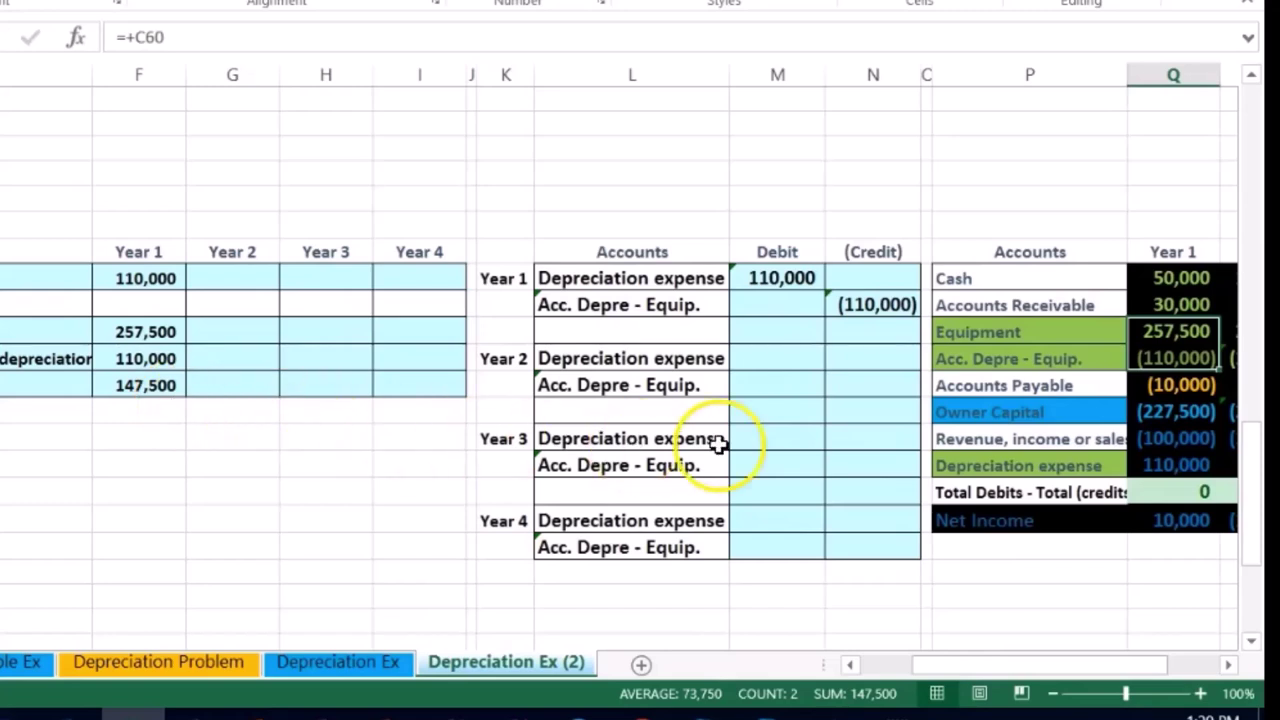
{"action": "left_click", "coordinate": [1158, 464]}
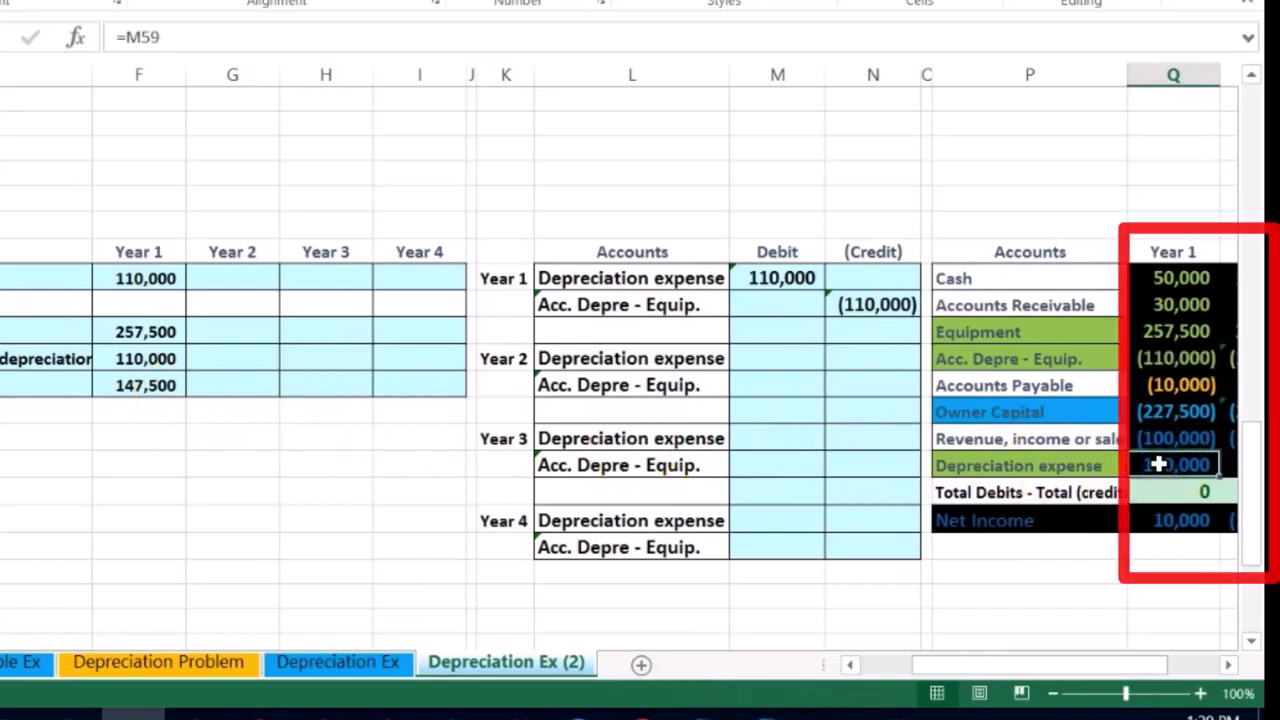
{"action": "left_click", "coordinate": [1158, 520]}
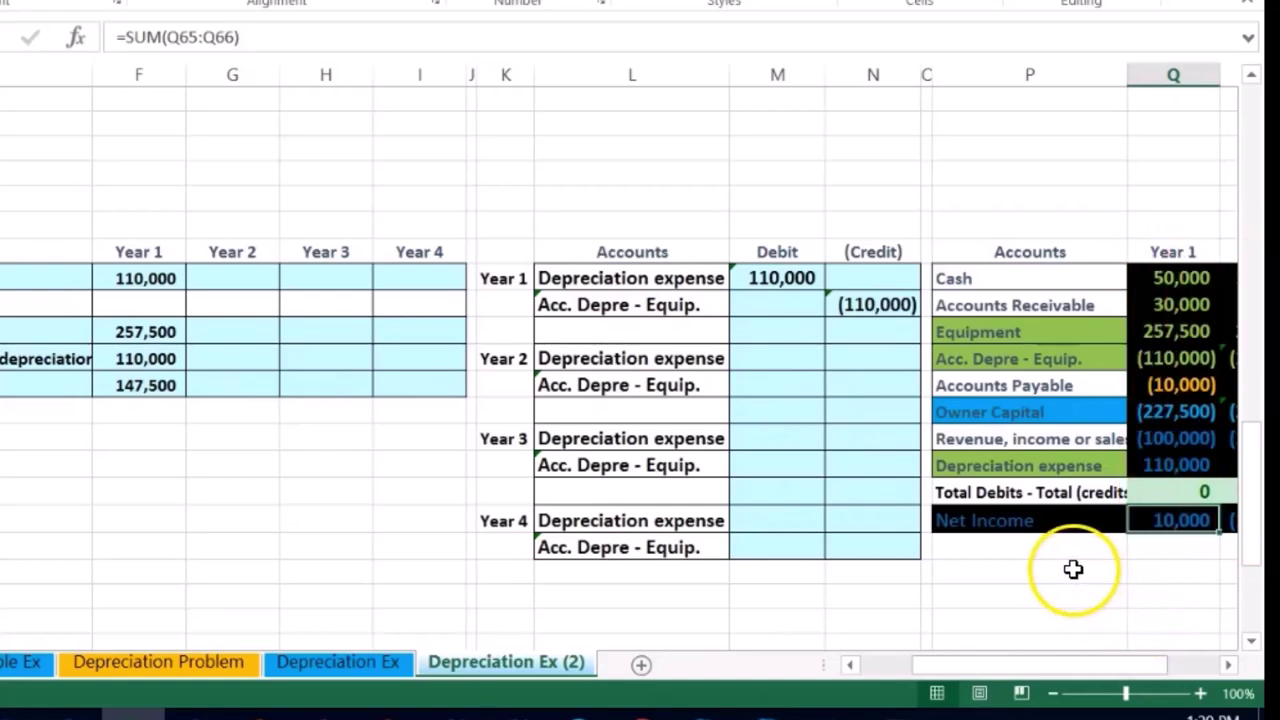
{"action": "scroll", "coordinate": [1075, 568], "scroll_direction": "up", "scroll_amount": 4}
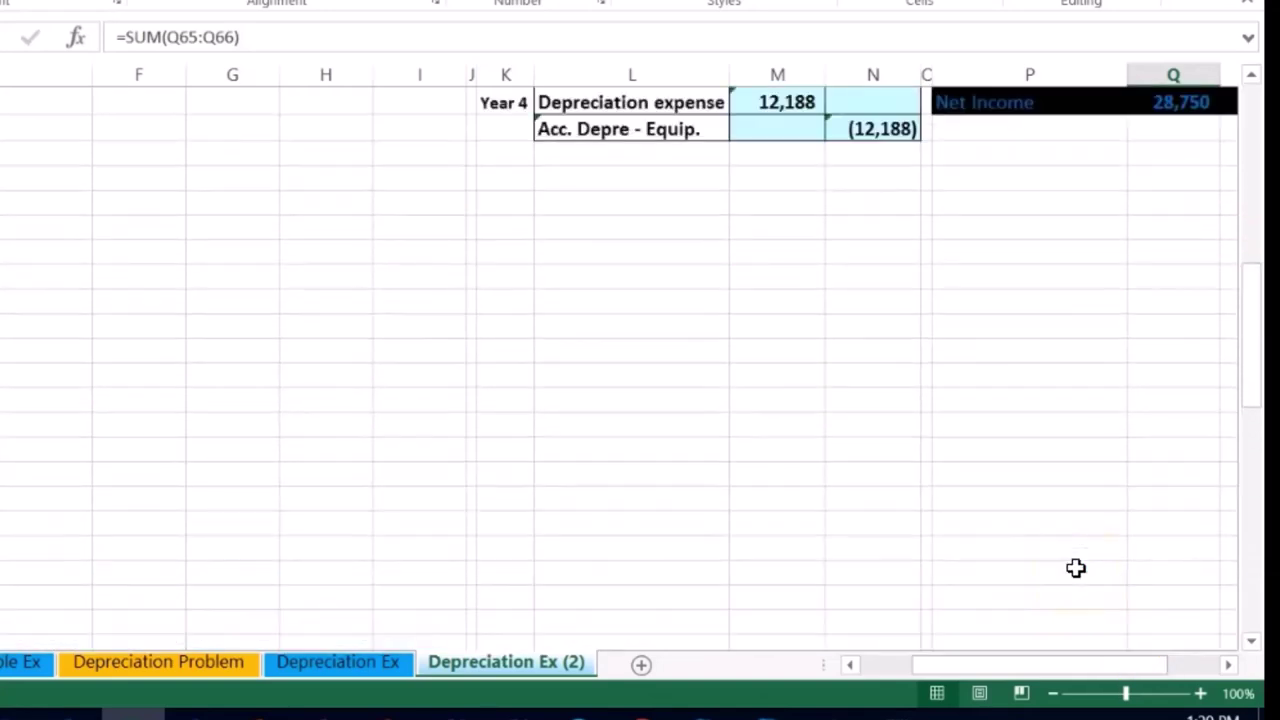
{"action": "scroll", "coordinate": [1074, 568], "scroll_direction": "up", "scroll_amount": 3}
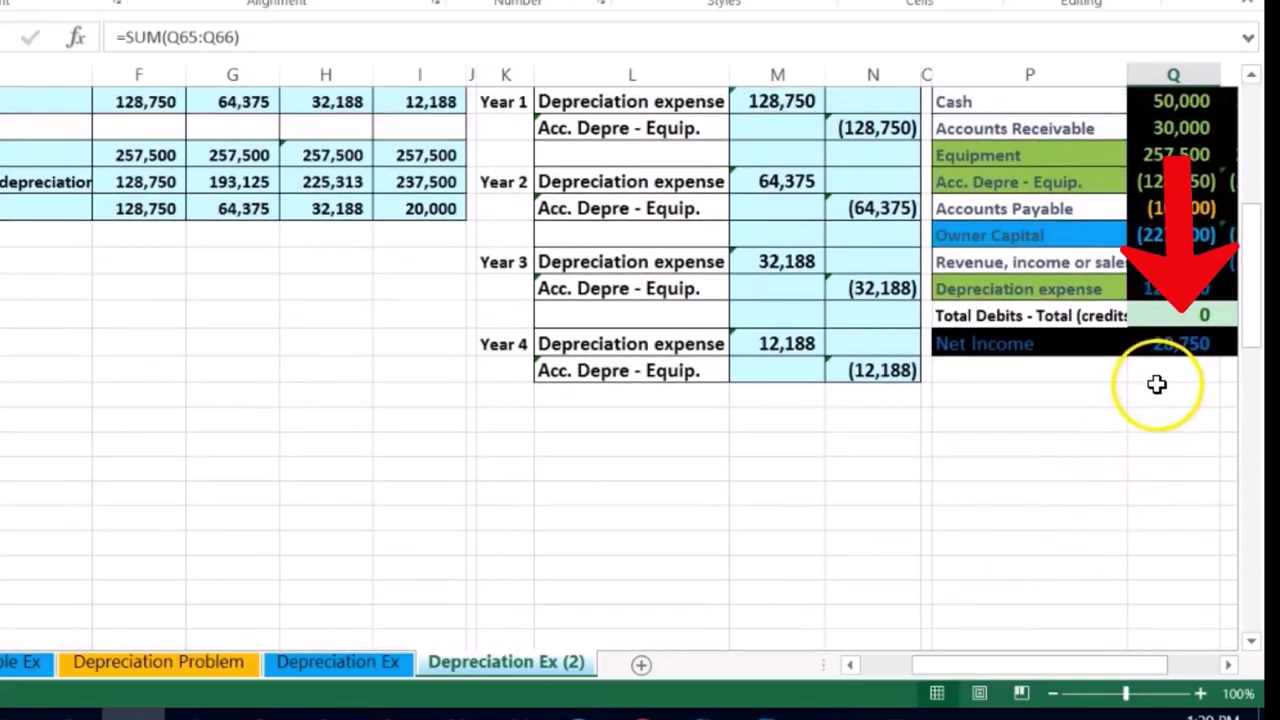
{"action": "scroll", "coordinate": [1157, 384], "scroll_direction": "up", "scroll_amount": 5}
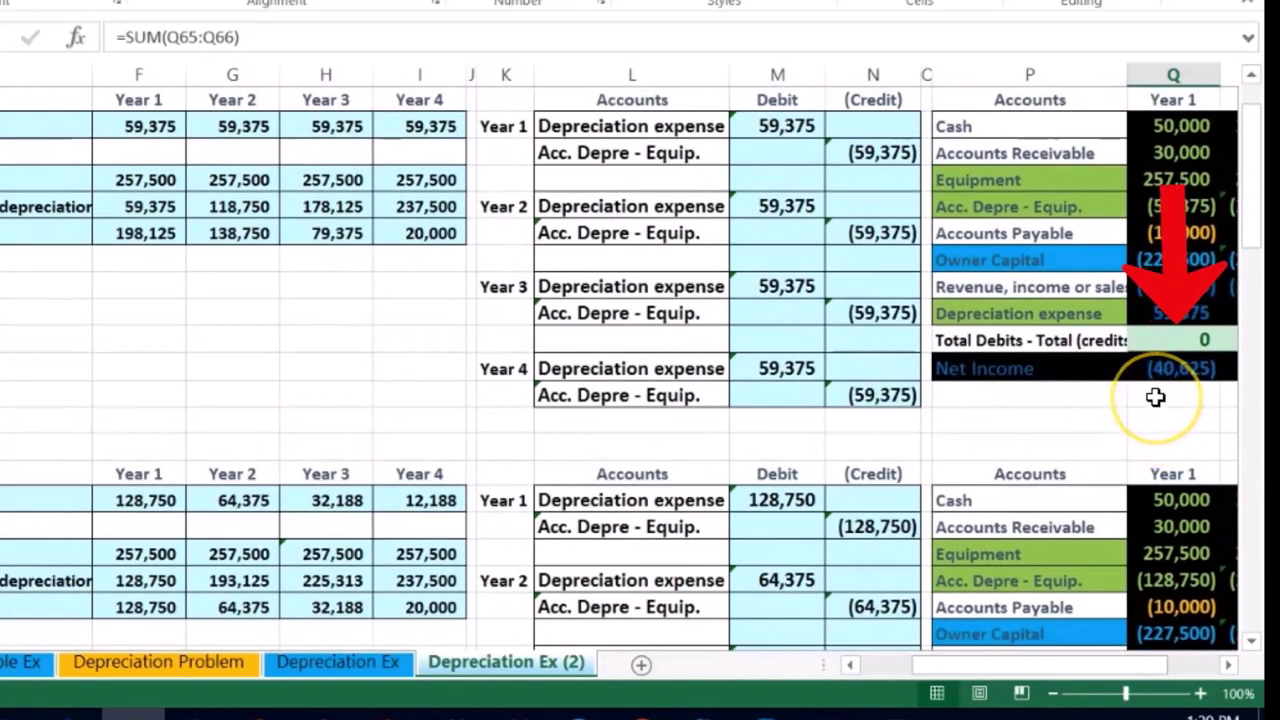
{"action": "scroll", "coordinate": [1155, 397], "scroll_direction": "down", "scroll_amount": 10}
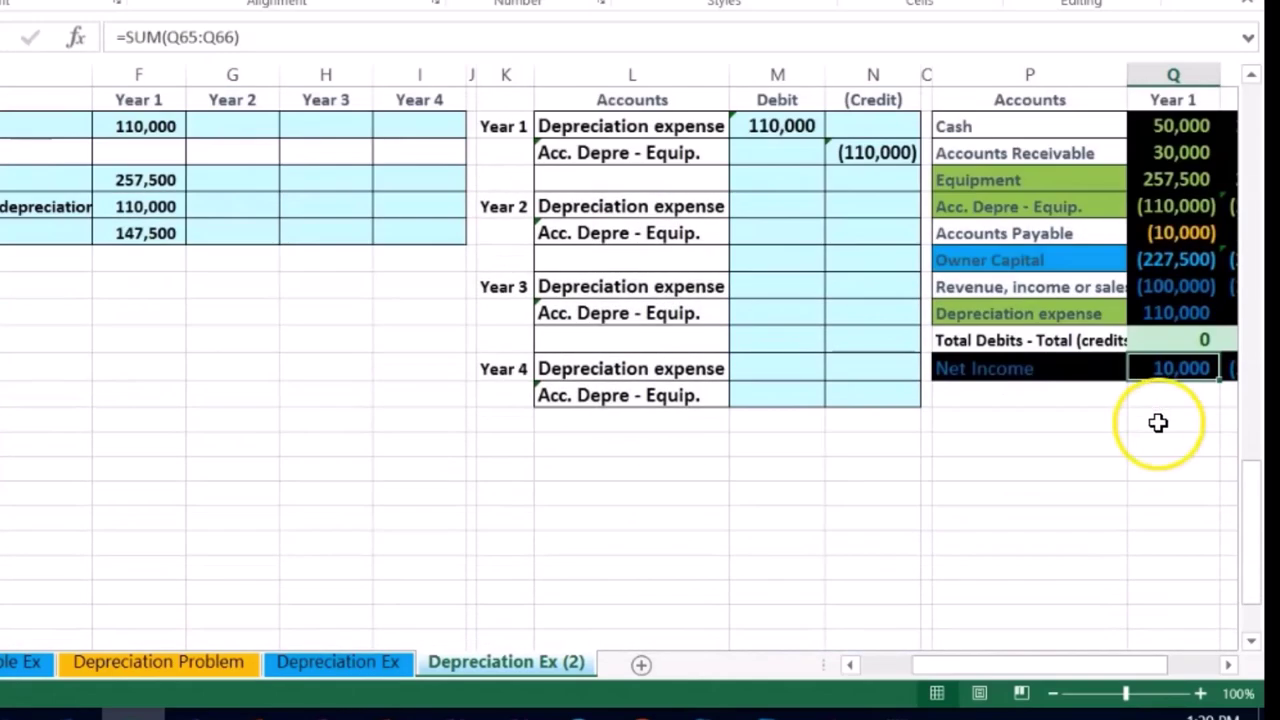
{"action": "scroll", "coordinate": [1164, 421], "scroll_direction": "up", "scroll_amount": 1}
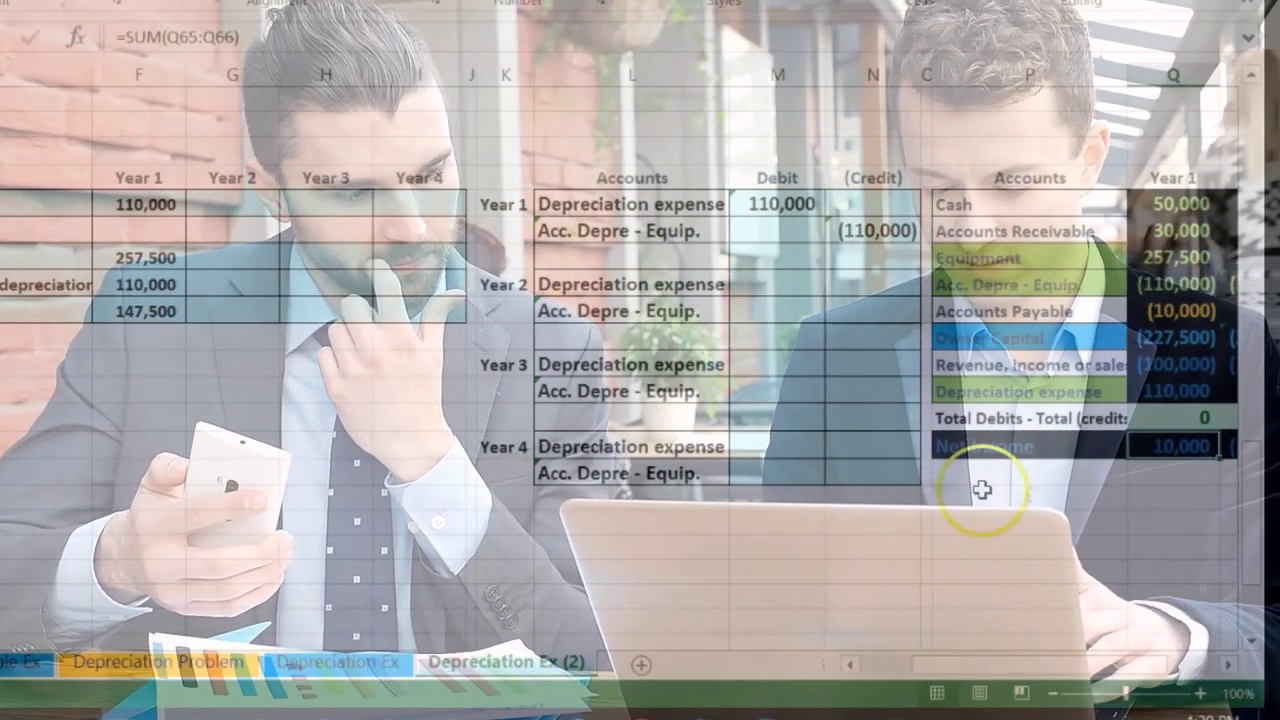
Under Year 2, label B70 "Units produced in year 2" and enter 124600 units in C70
{"action": "left_click", "coordinate": [329, 364]}
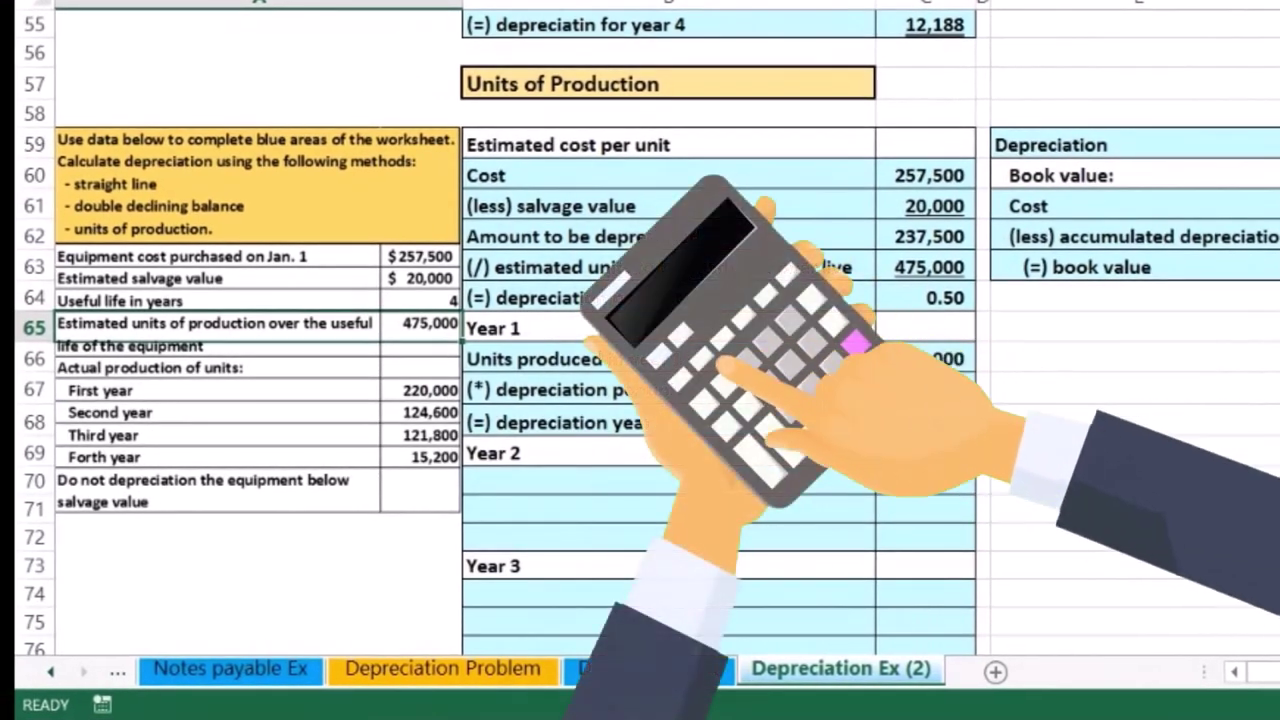
{"action": "left_click", "coordinate": [523, 487]}
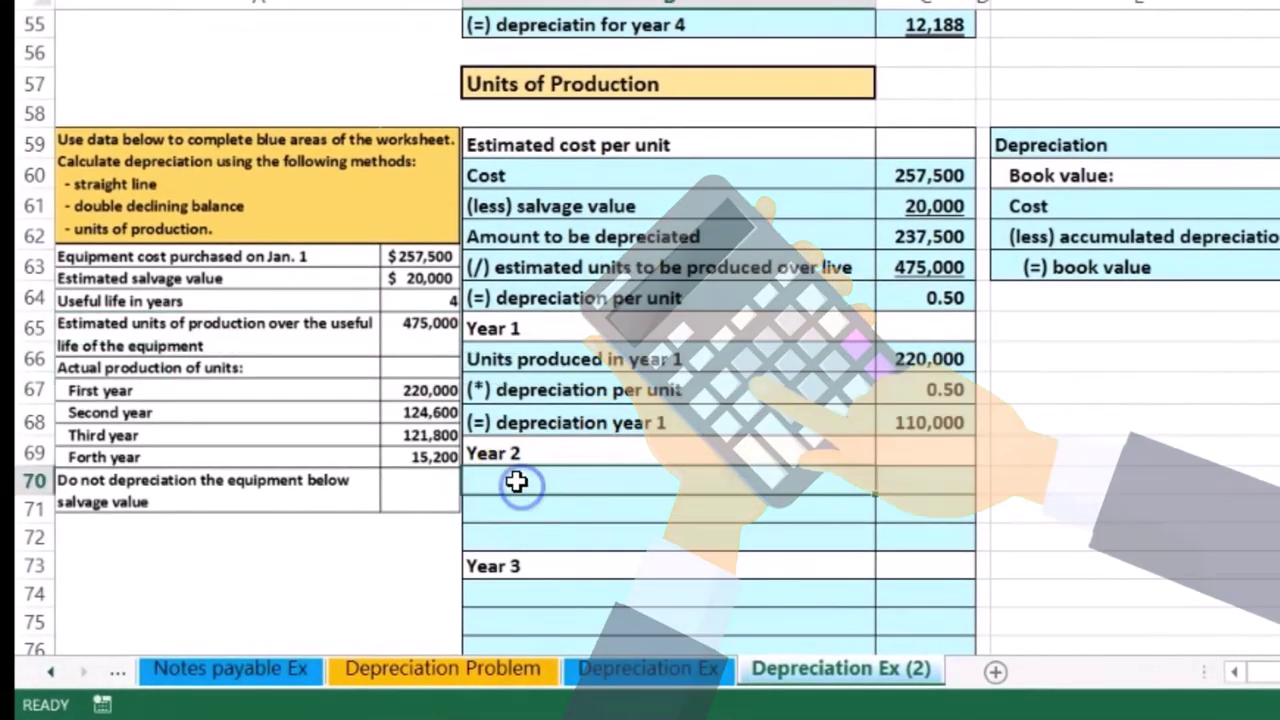
{"action": "type", "text": "U"}
{"action": "left_click", "coordinate": [705, 482]}
{"action": "key", "text": "BackSpace"}
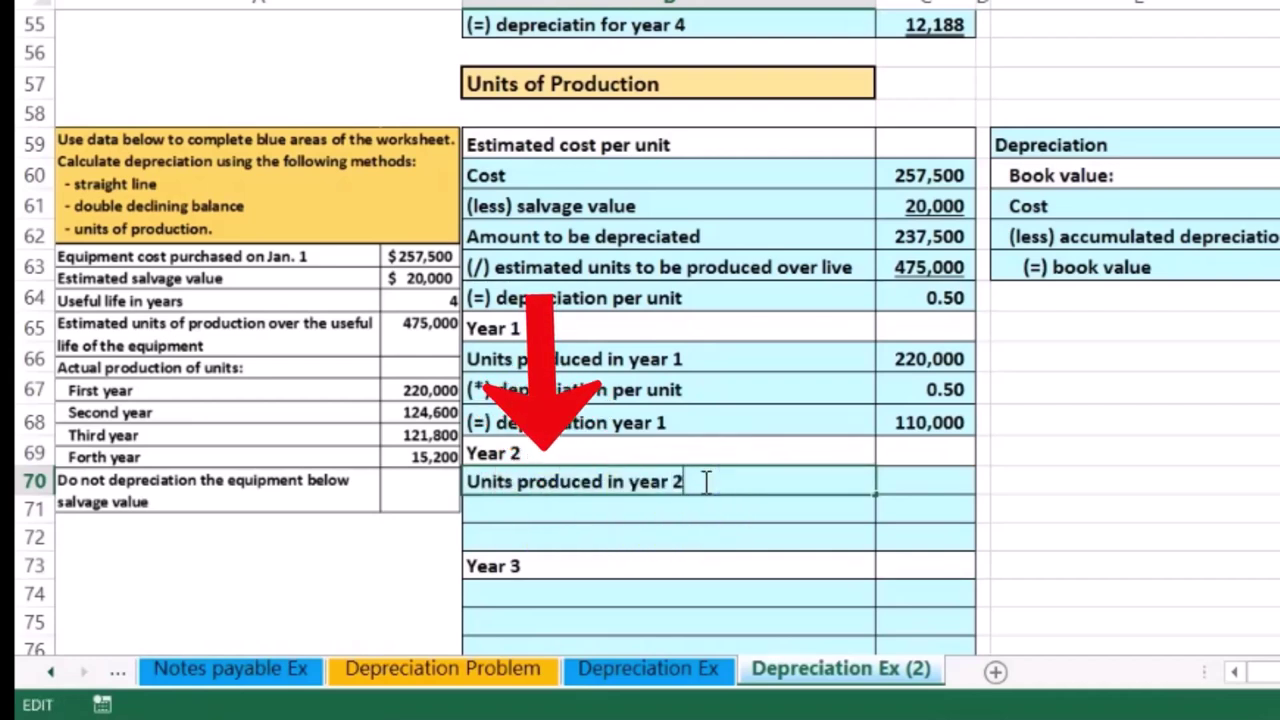
{"action": "type", "text": "2"}
{"action": "key", "text": "Tab"}
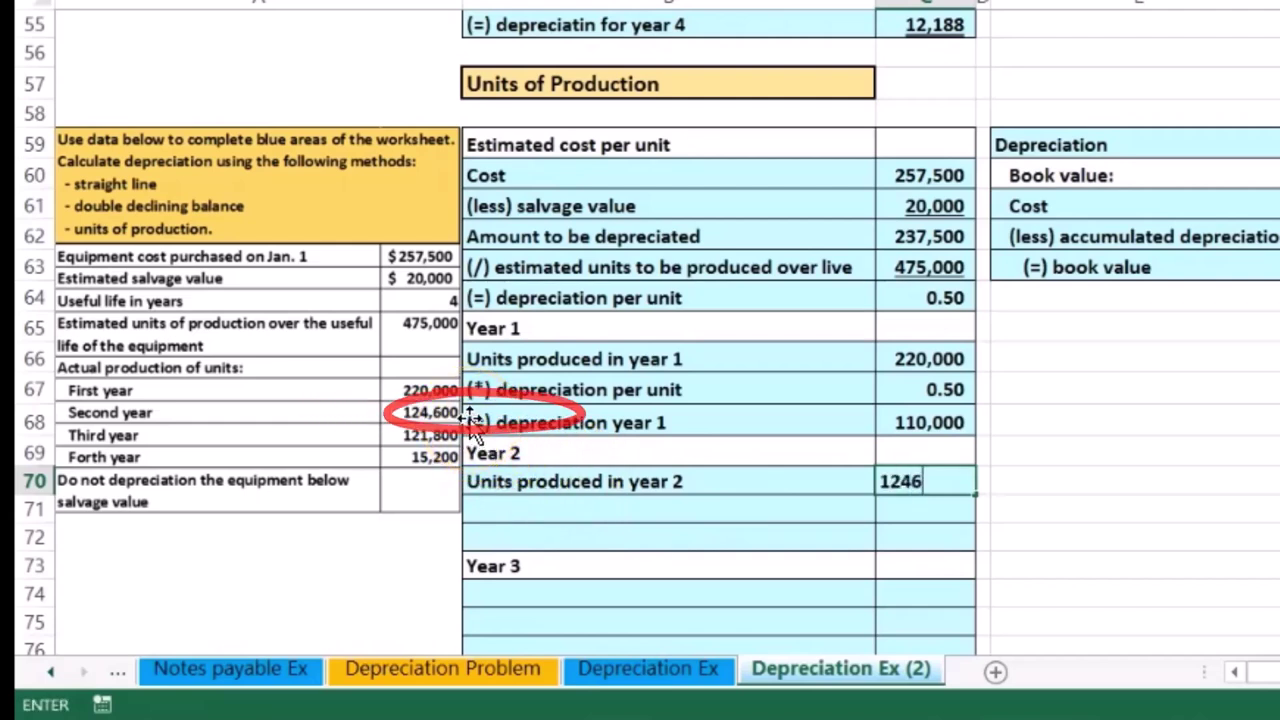
{"action": "key", "text": "Return"}
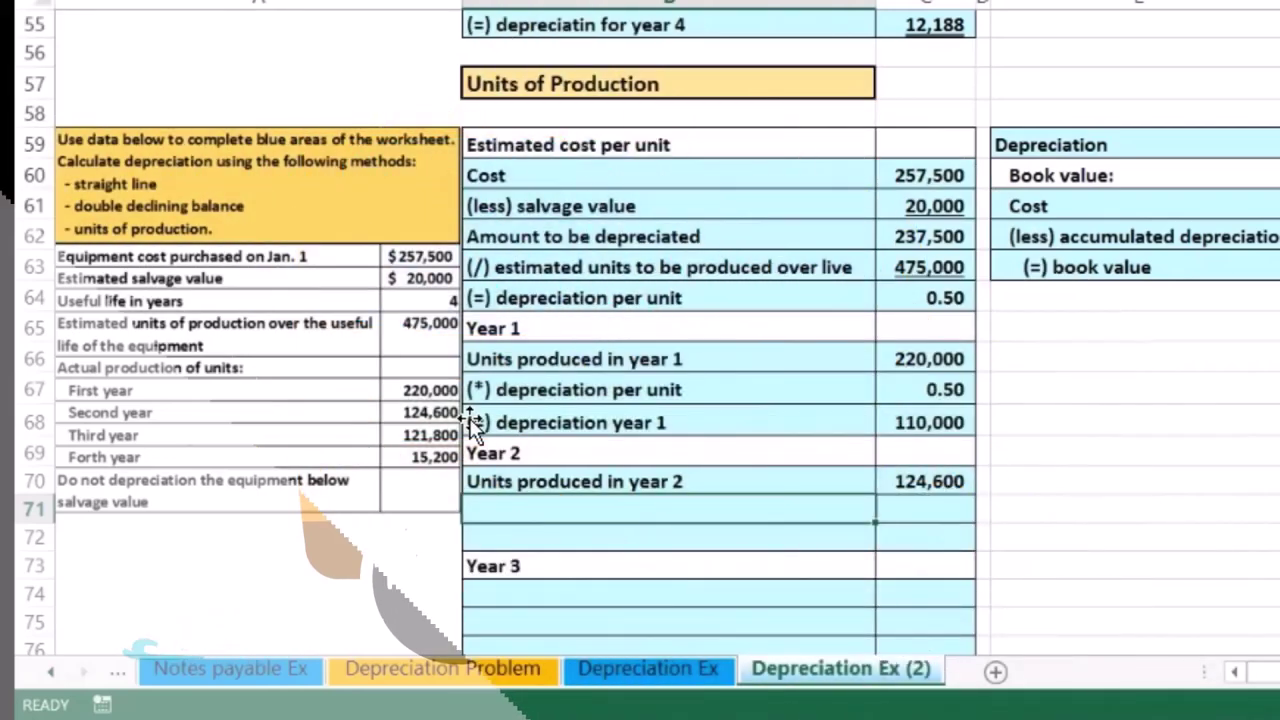
Reuse the depreciation per unit label in B71 with +B67 and link its rate in C71 to =C64
{"action": "type", "text": "+"}
{"action": "key", "text": "Up"}
{"action": "key", "text": "Up"}
{"action": "key", "text": "Up"}
{"action": "key", "text": "Up"}
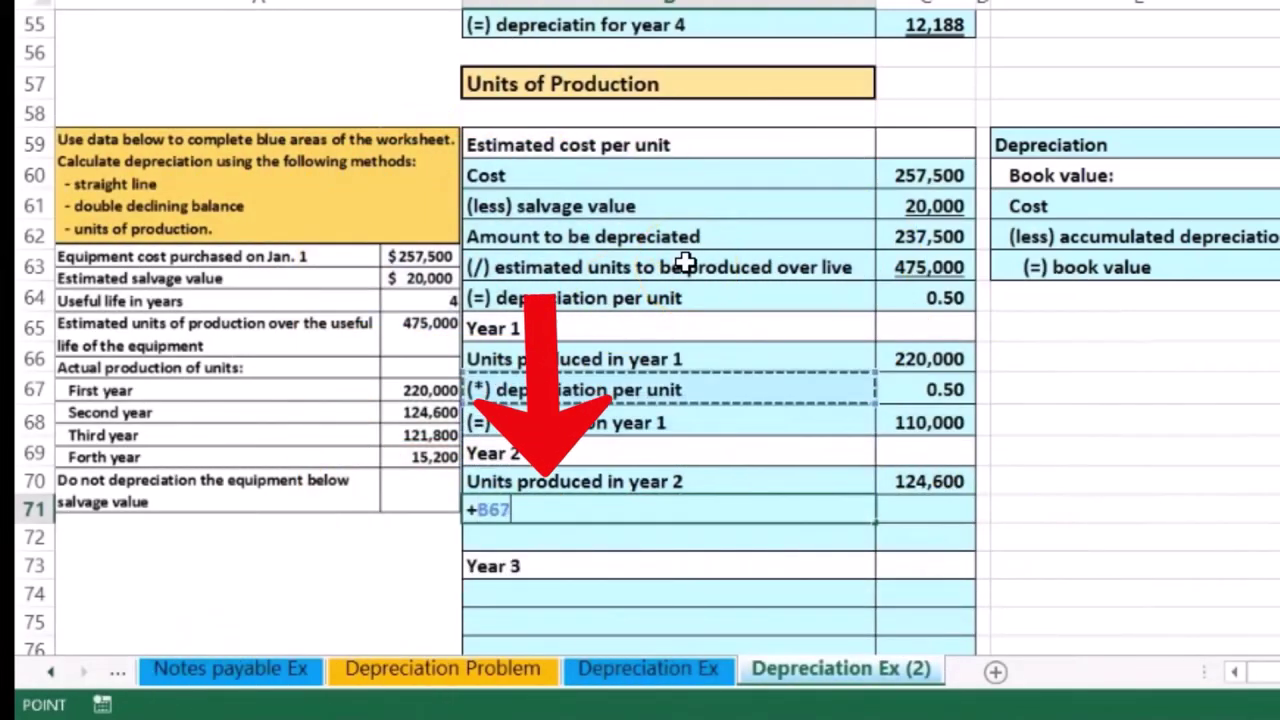
{"action": "key", "text": "Tab"}
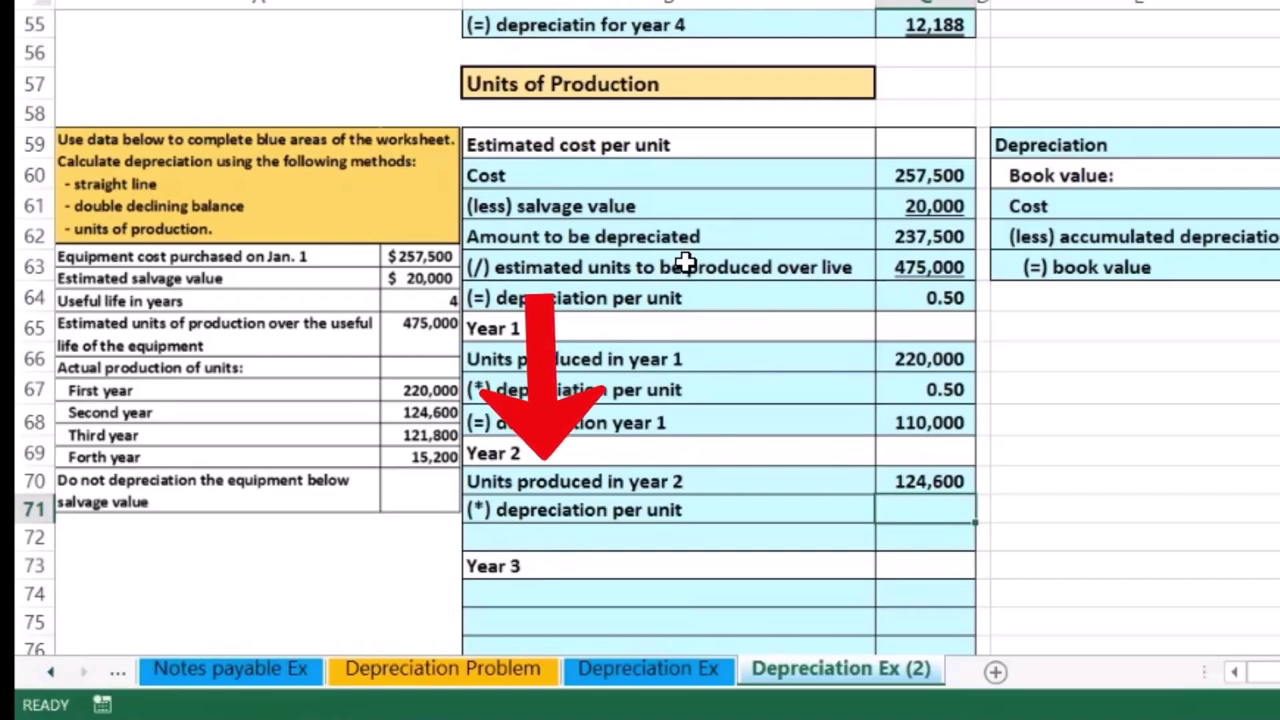
{"action": "type", "text": "="}
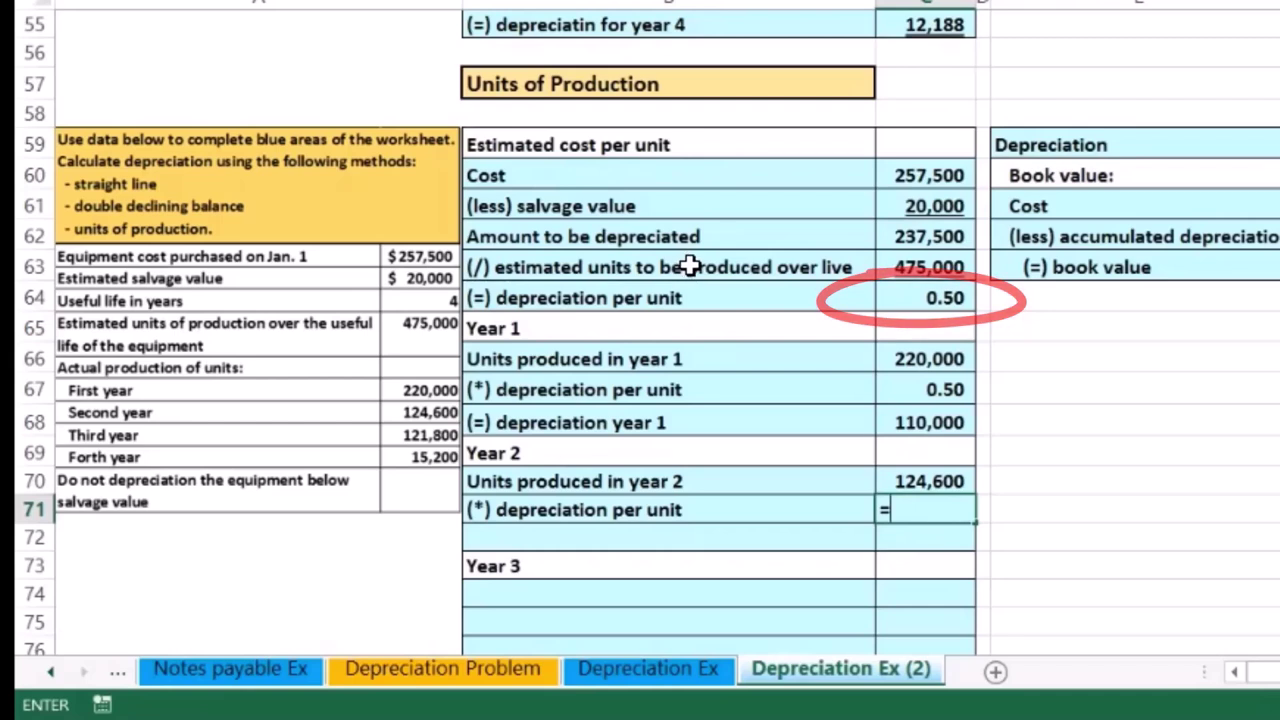
{"action": "left_click", "coordinate": [918, 297]}
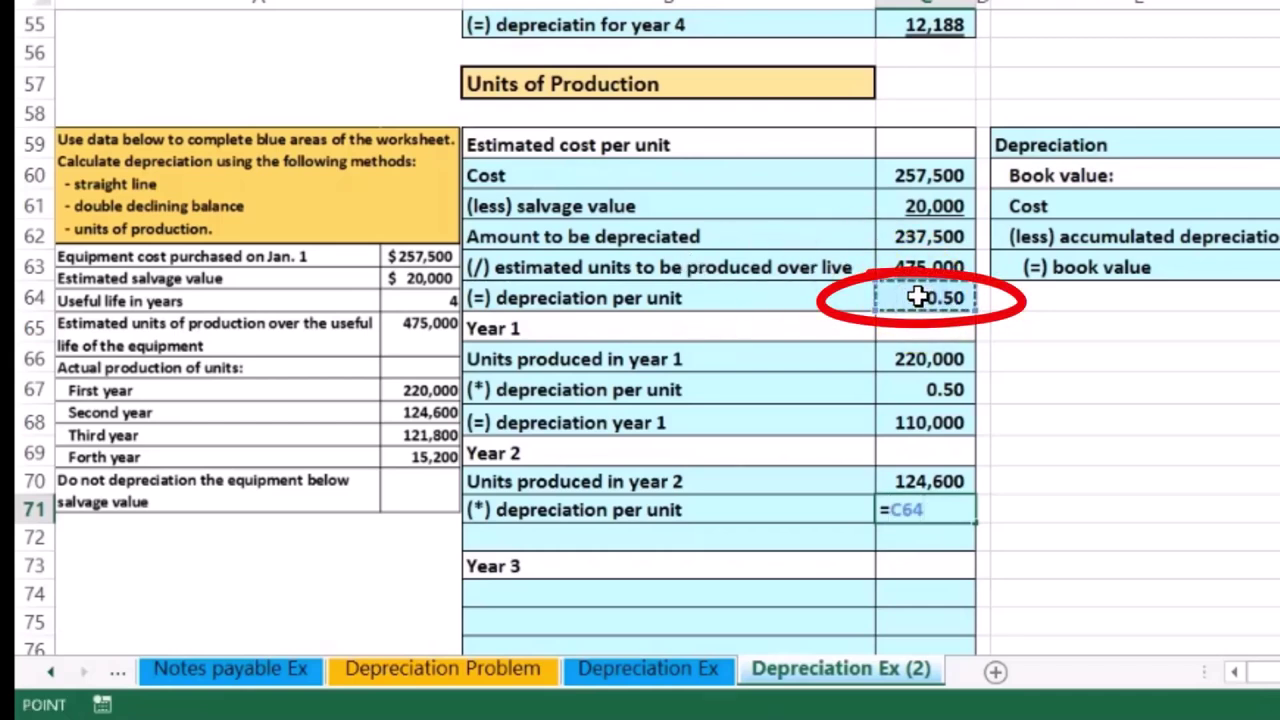
{"action": "key", "text": "Return"}
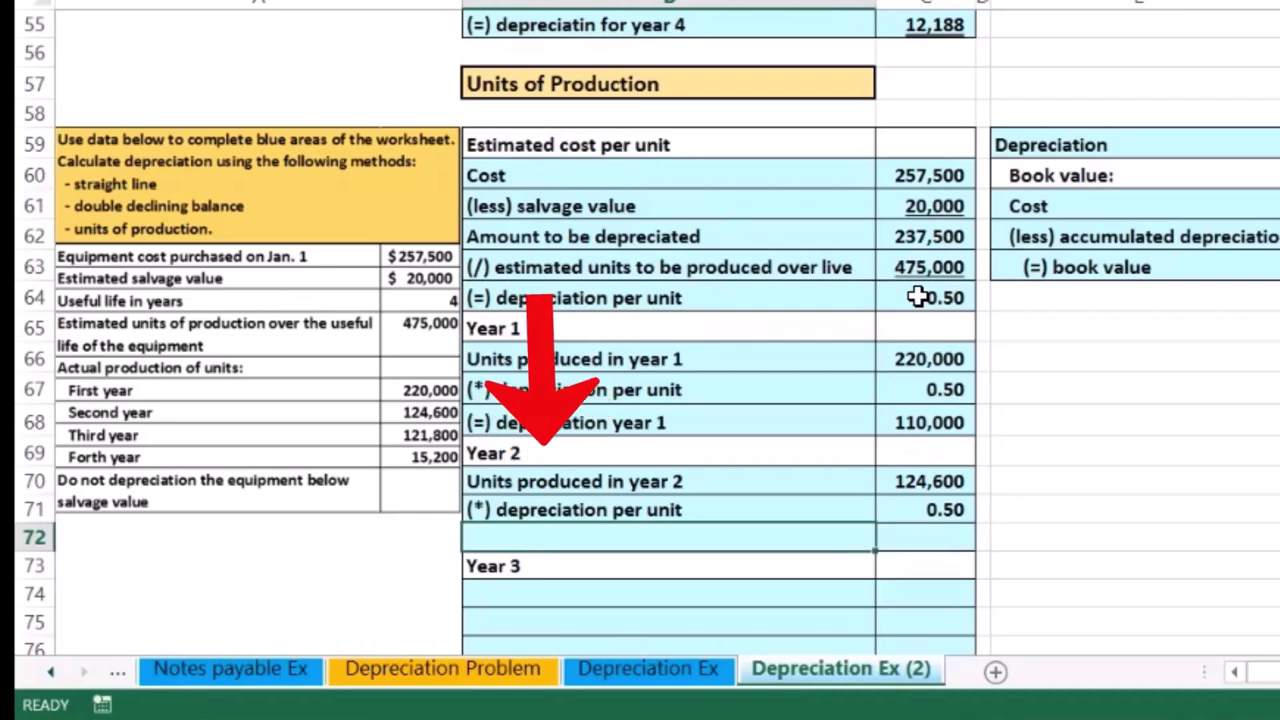
Label the Year 2 result row in B72 "(+) depreciation year 2"
{"action": "type", "text": "+"}
{"action": "key", "text": "Up"}
{"action": "key", "text": "BackSpace"}
{"action": "key", "text": "BackSpace"}
{"action": "key", "text": "BackSpace"}
{"action": "key", "text": "BackSpace"}
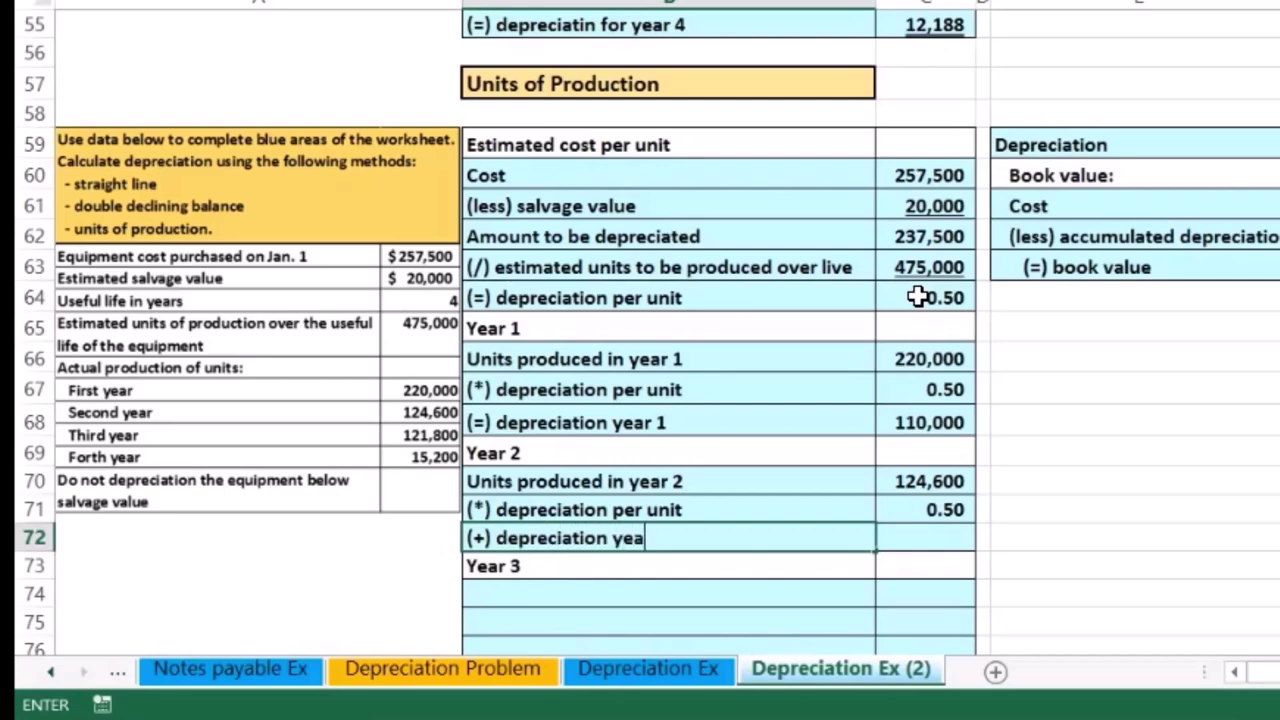
{"action": "key", "text": "Return"}
{"action": "key", "text": "Up"}
{"action": "key", "text": "F2"}
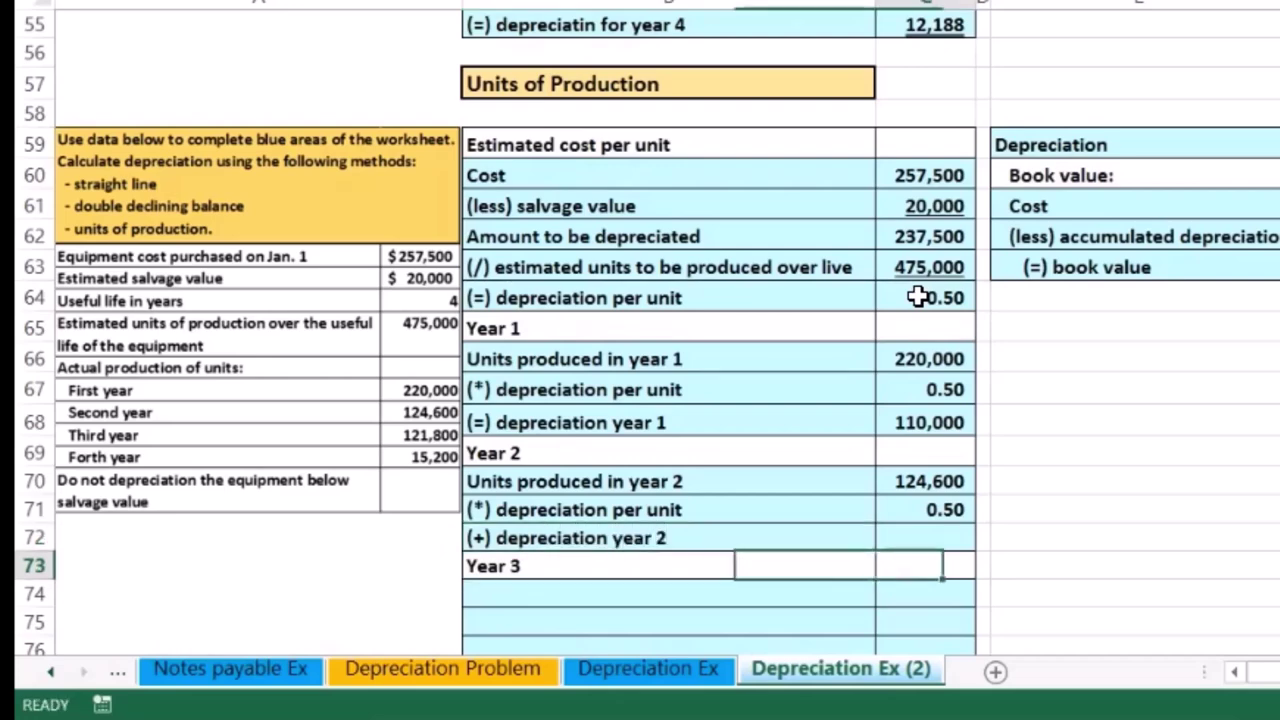
{"action": "type", "text": "2"}
{"action": "key", "text": "Tab"}
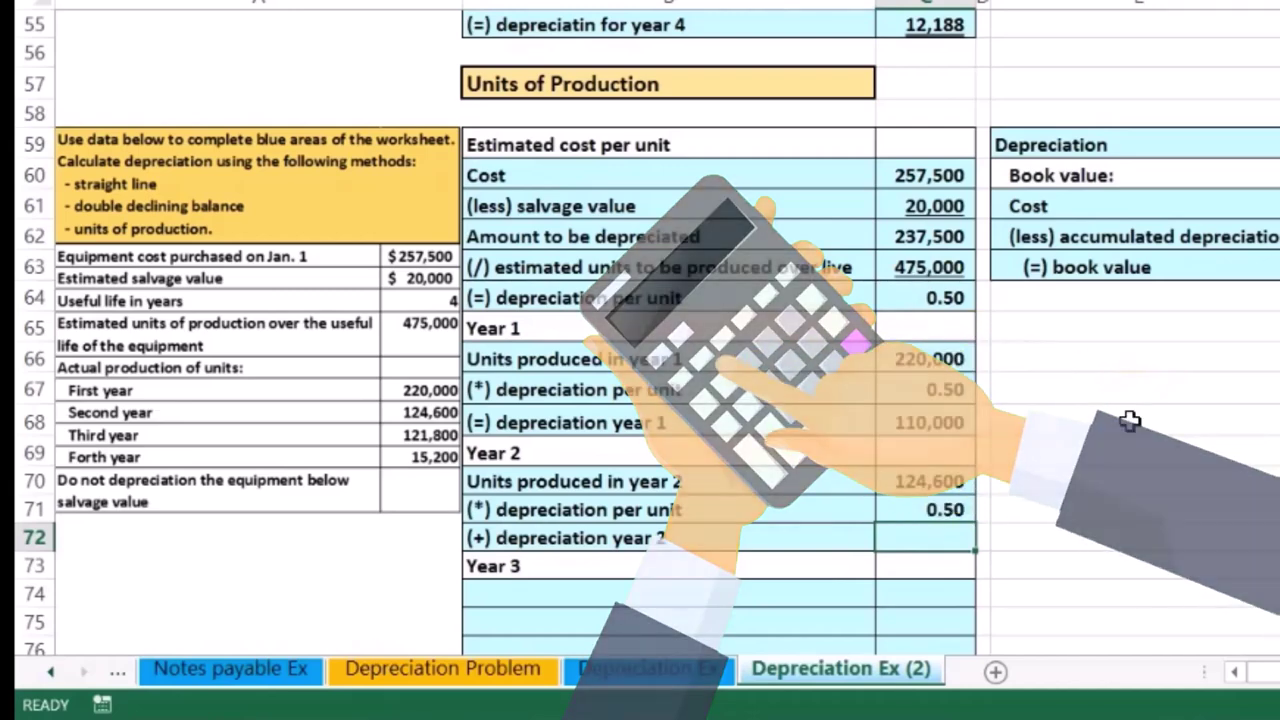
Calculate the Year 2 depreciation in C72 by multiplying units produced by depreciation per unit, =C70*C71
{"action": "type", "text": "="}
{"action": "left_click", "coordinate": [925, 481]}
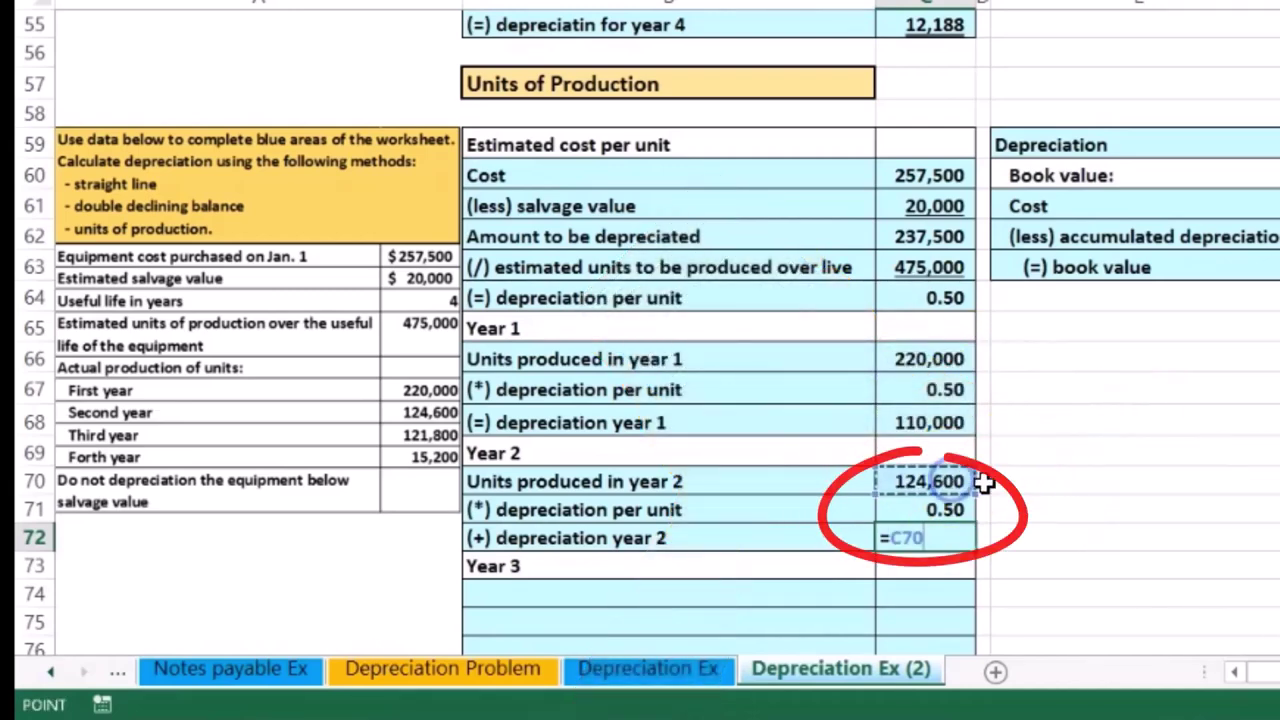
{"action": "type", "text": "*"}
{"action": "left_click", "coordinate": [940, 510]}
{"action": "key", "text": "Return"}
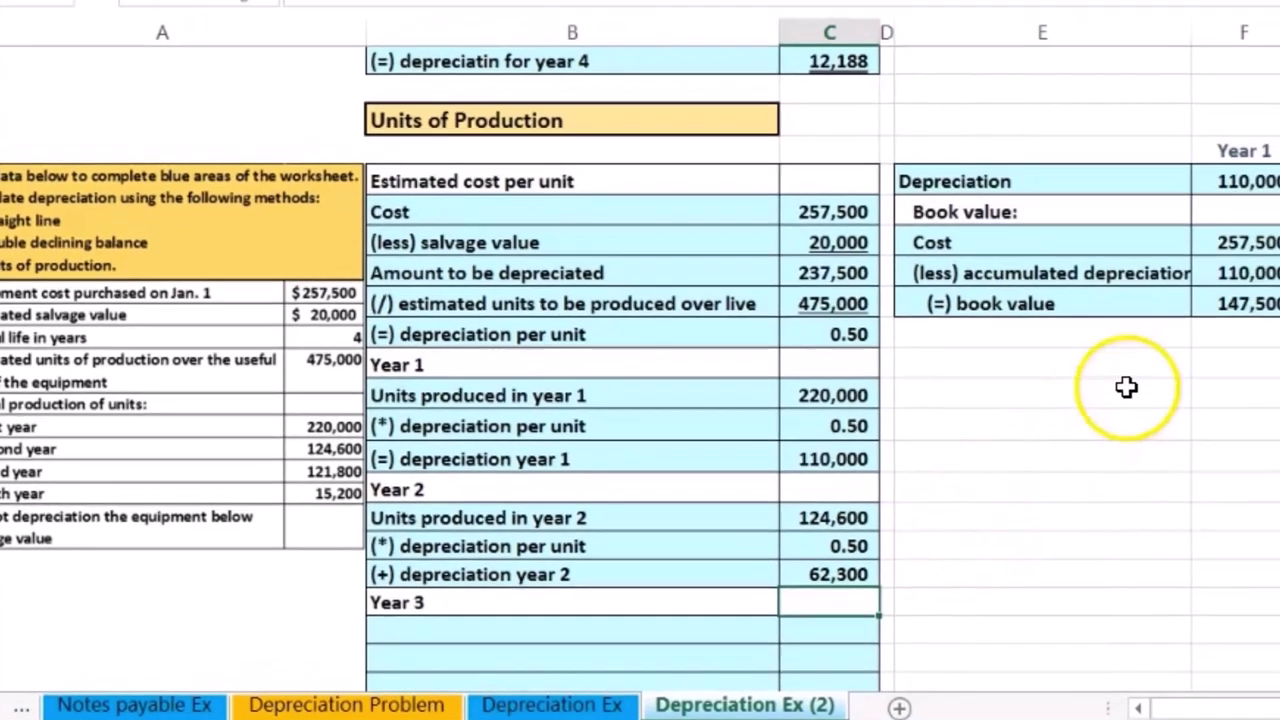
In the Year 2 column of the book value table, link the depreciation in G59 to =C72
{"action": "left_click", "coordinate": [1114, 257]}
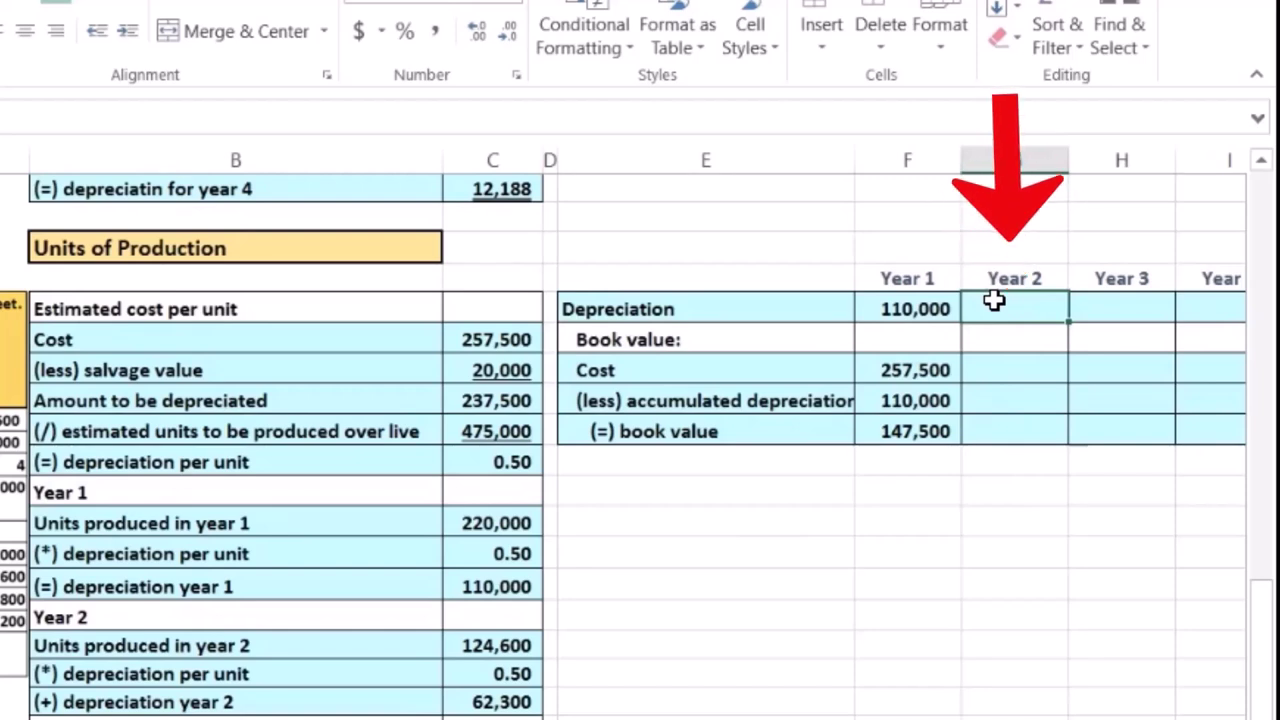
{"action": "type", "text": "="}
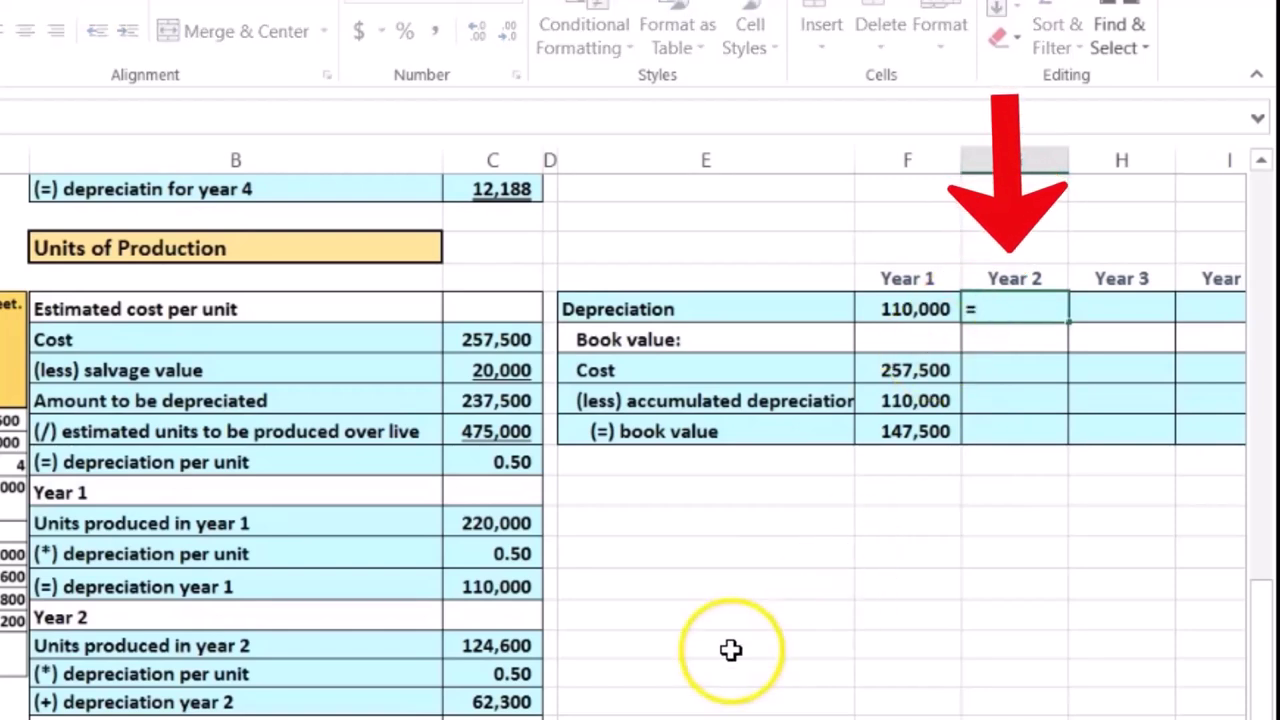
{"action": "left_click", "coordinate": [512, 700]}
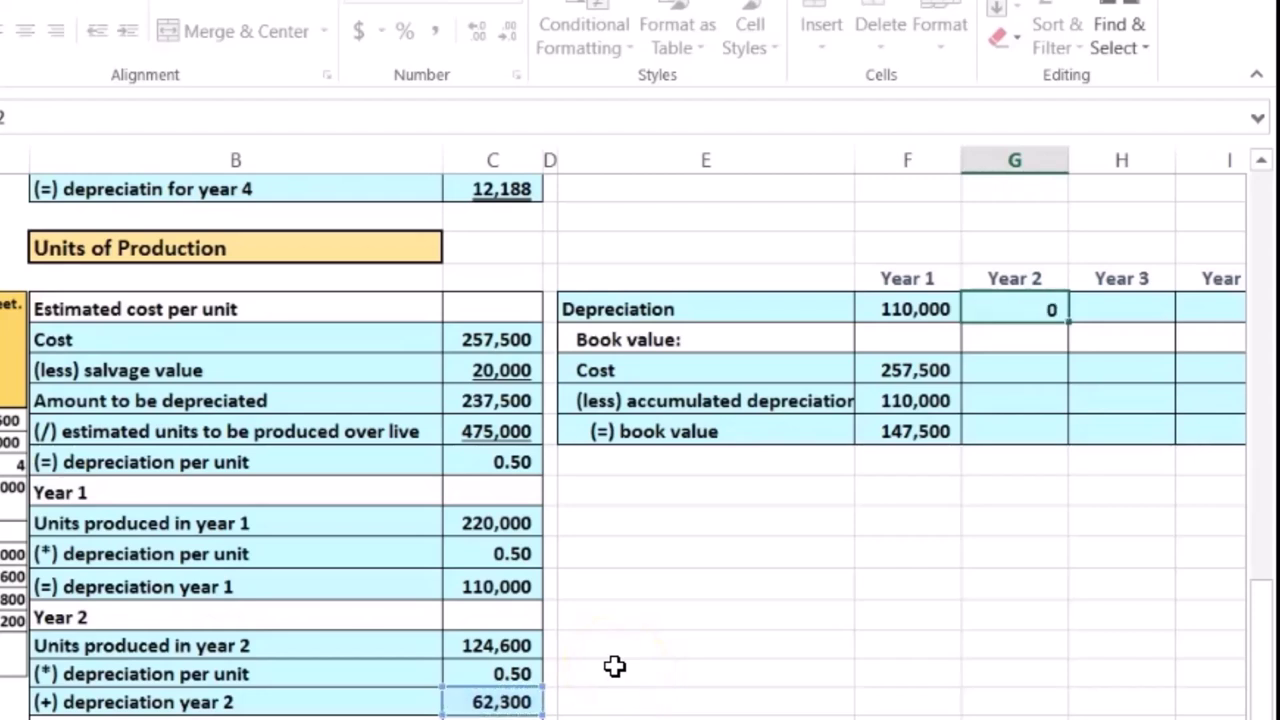
{"action": "key", "text": "Return"}
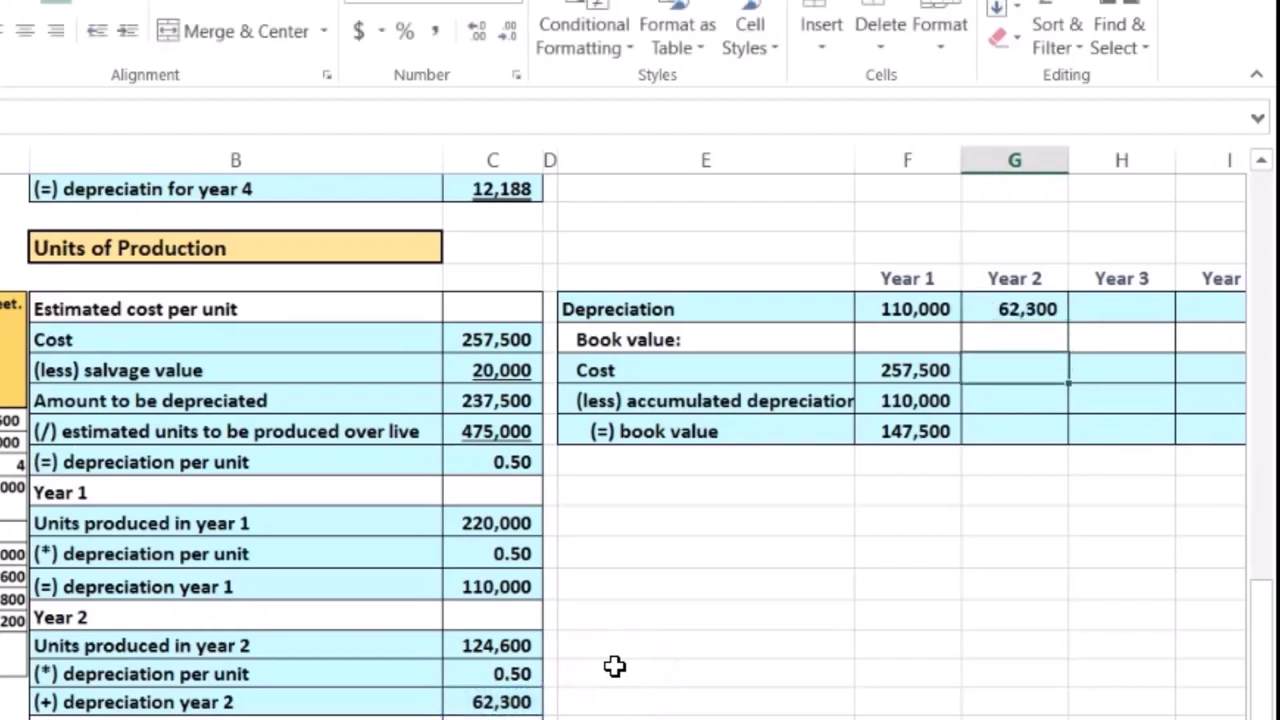
Set the Year 2 cost in G61 to =F61 and calculate accumulated depreciation in G62 as =F62+G59
{"action": "type", "text": "="}
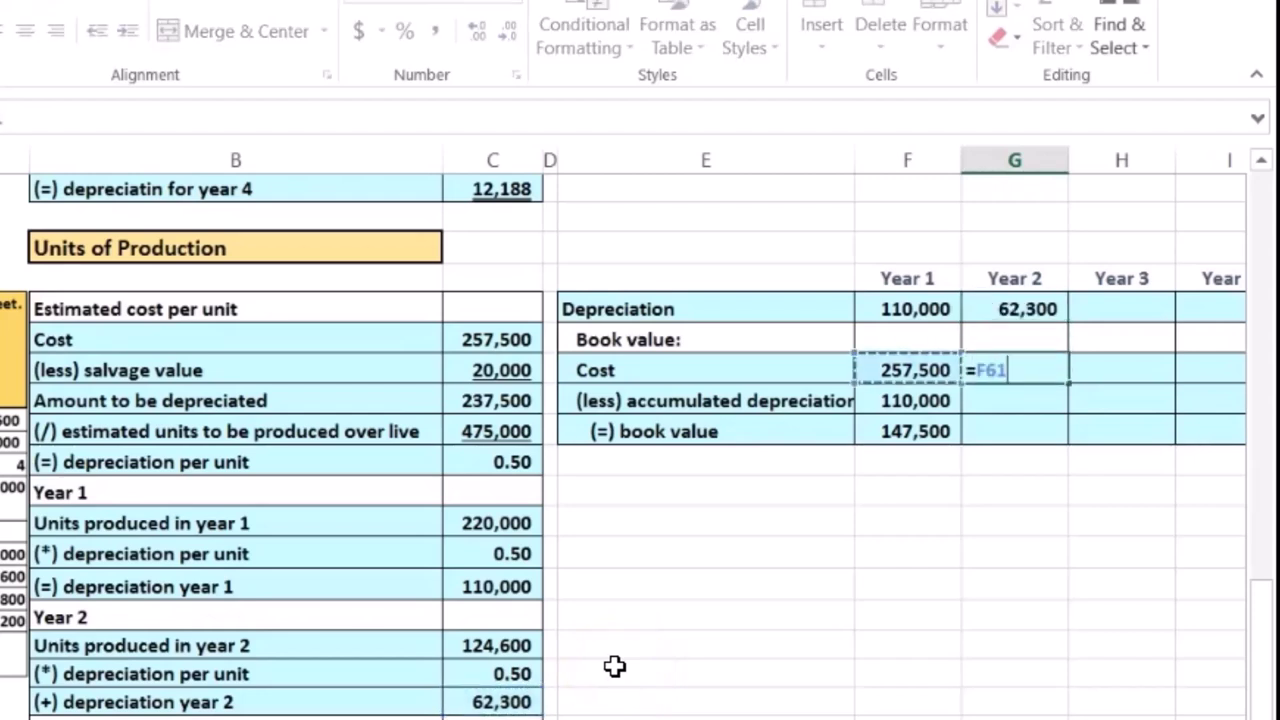
{"action": "key", "text": "Return"}
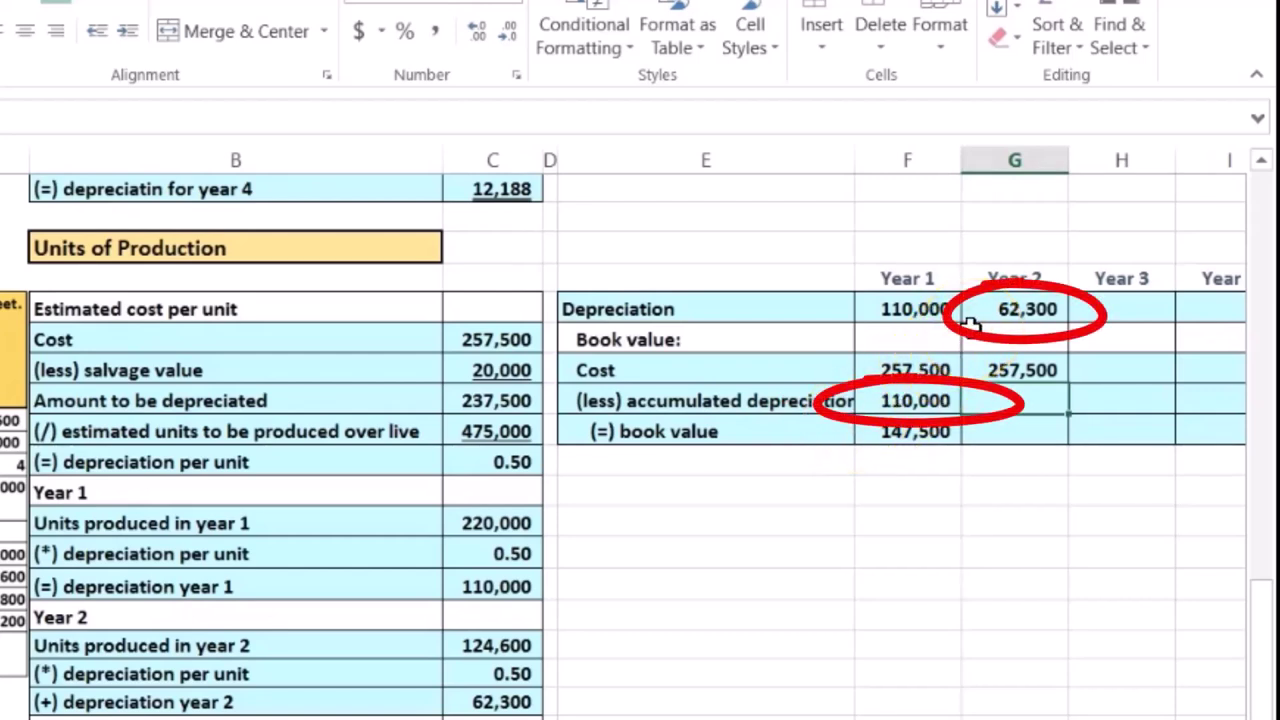
{"action": "type", "text": "="}
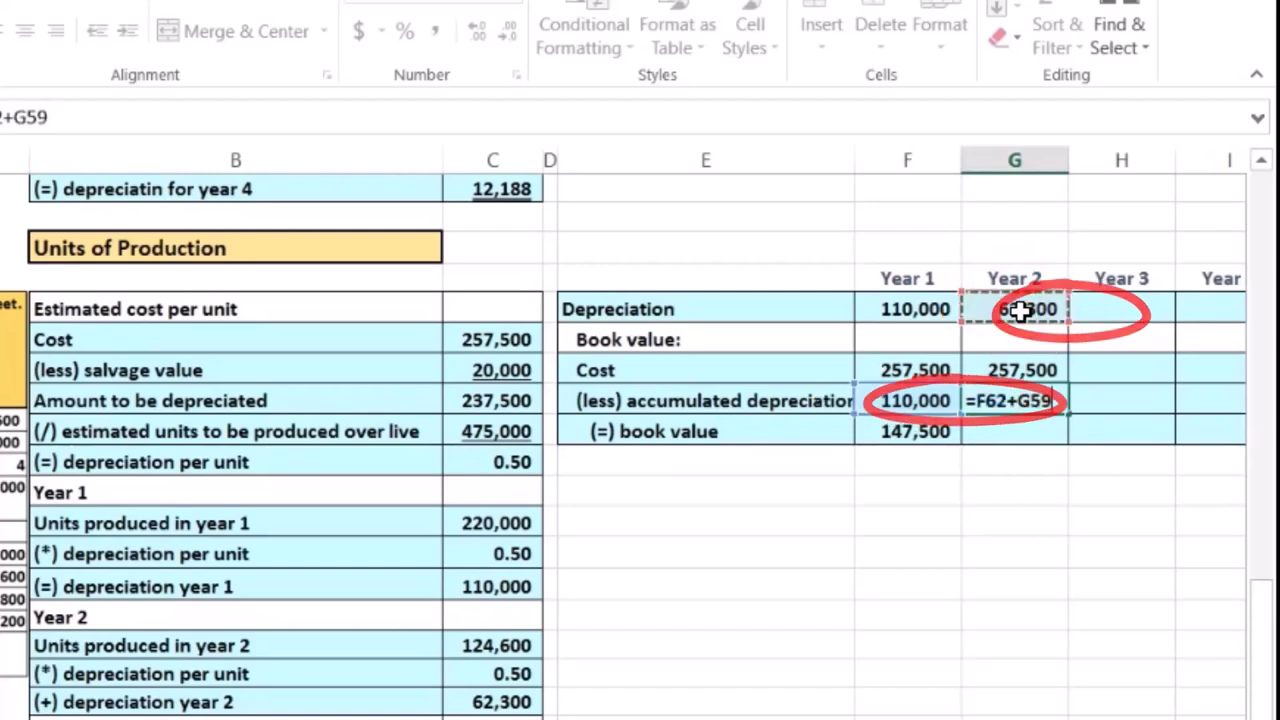
{"action": "key", "text": "Return"}
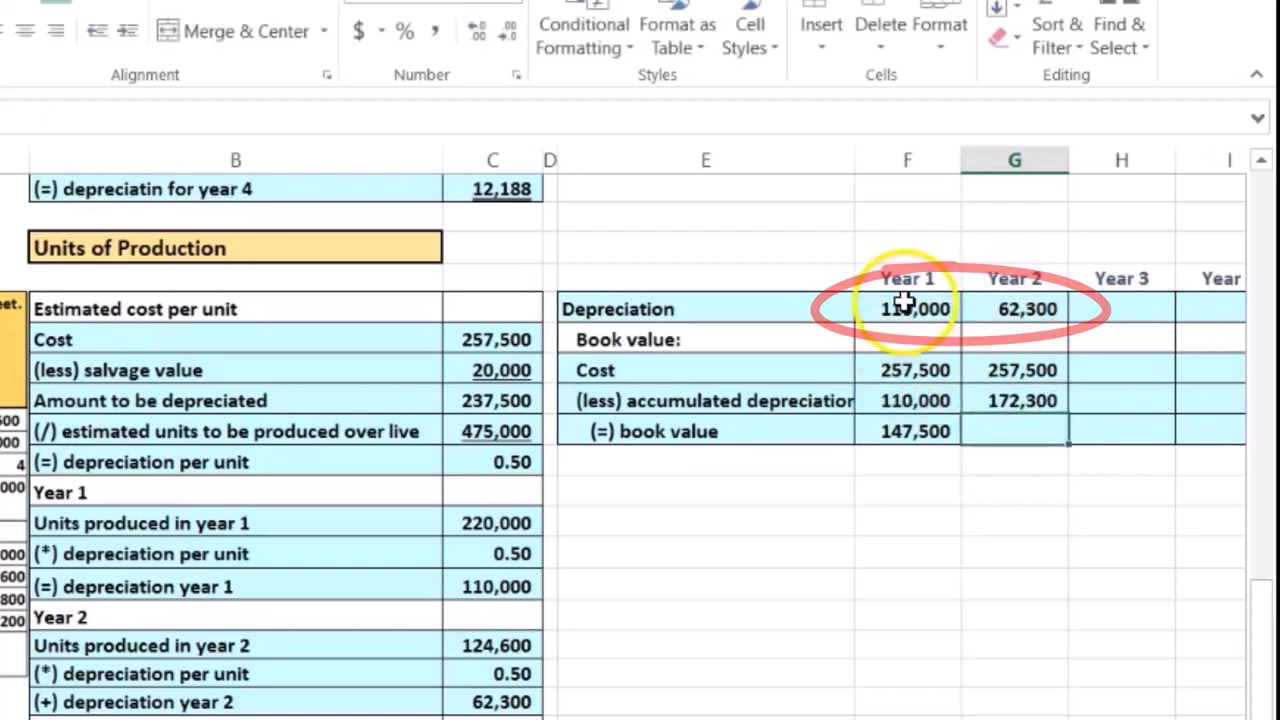
Calculate the Year 2 book value in G63 as cost less accumulated depreciation, =G61-G62
{"action": "left_click", "coordinate": [955, 309]}
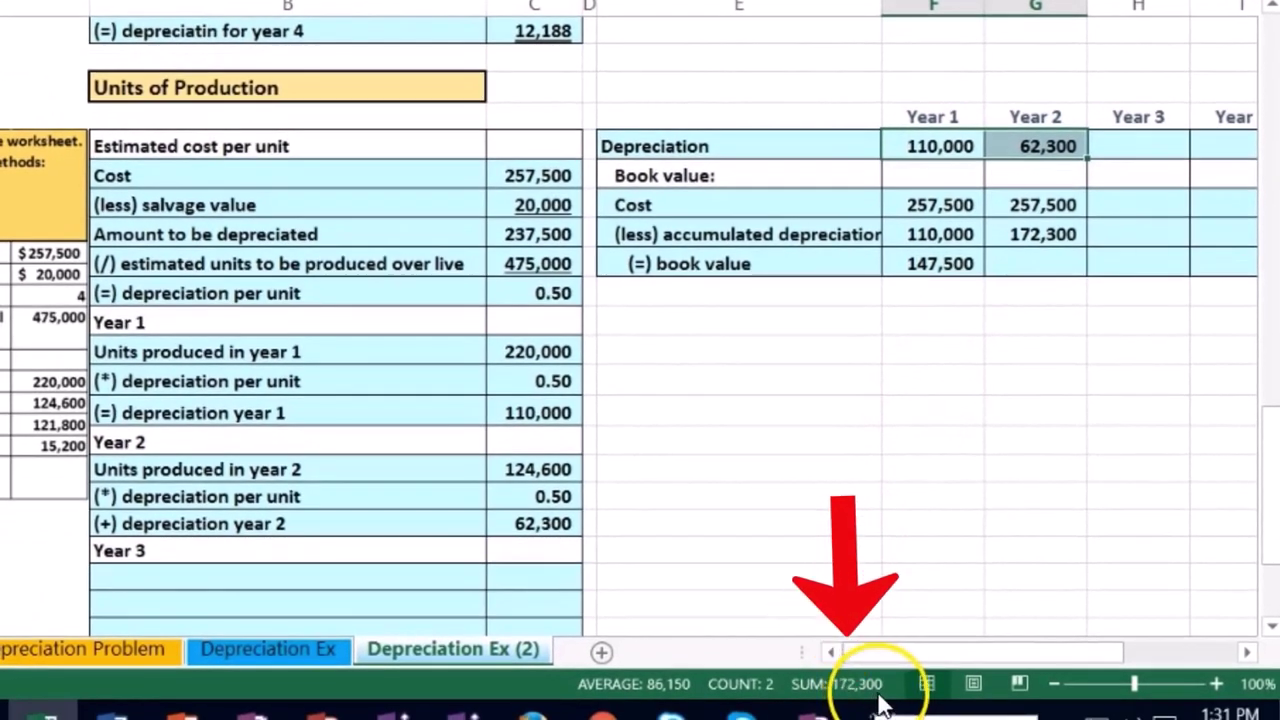
{"action": "left_click", "coordinate": [1059, 263]}
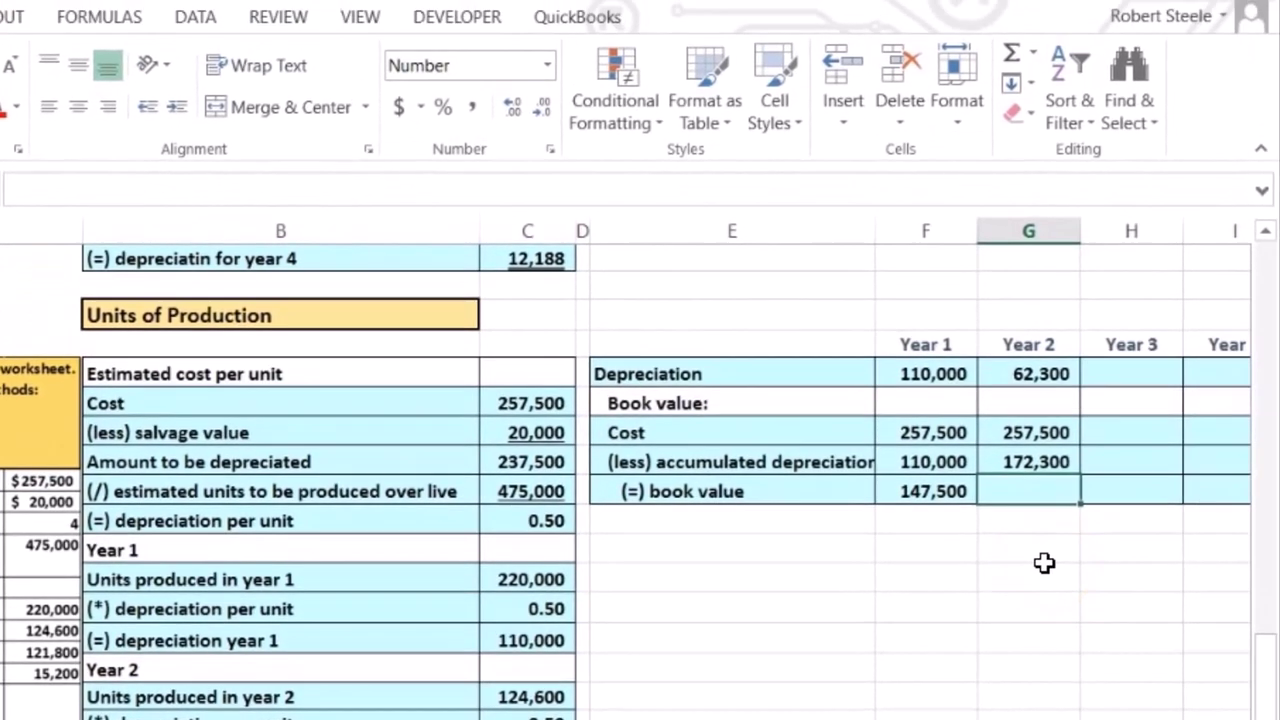
{"action": "type", "text": "="}
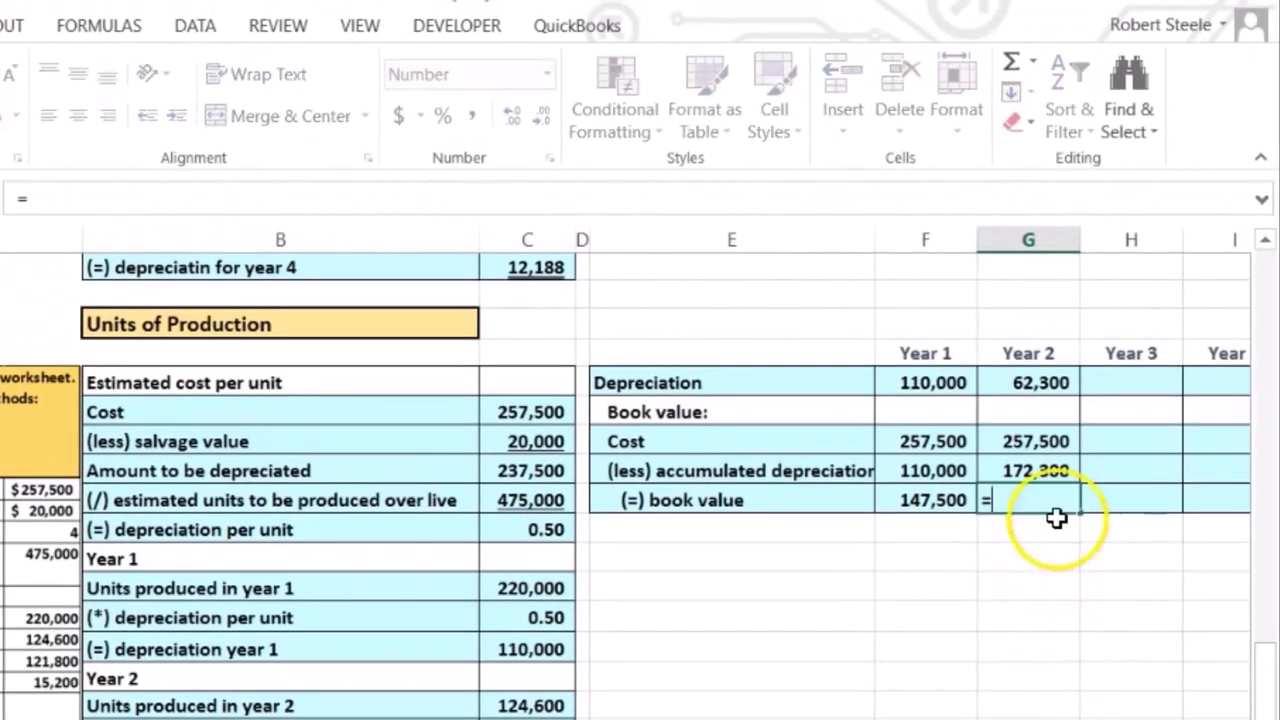
{"action": "left_click", "coordinate": [1062, 441]}
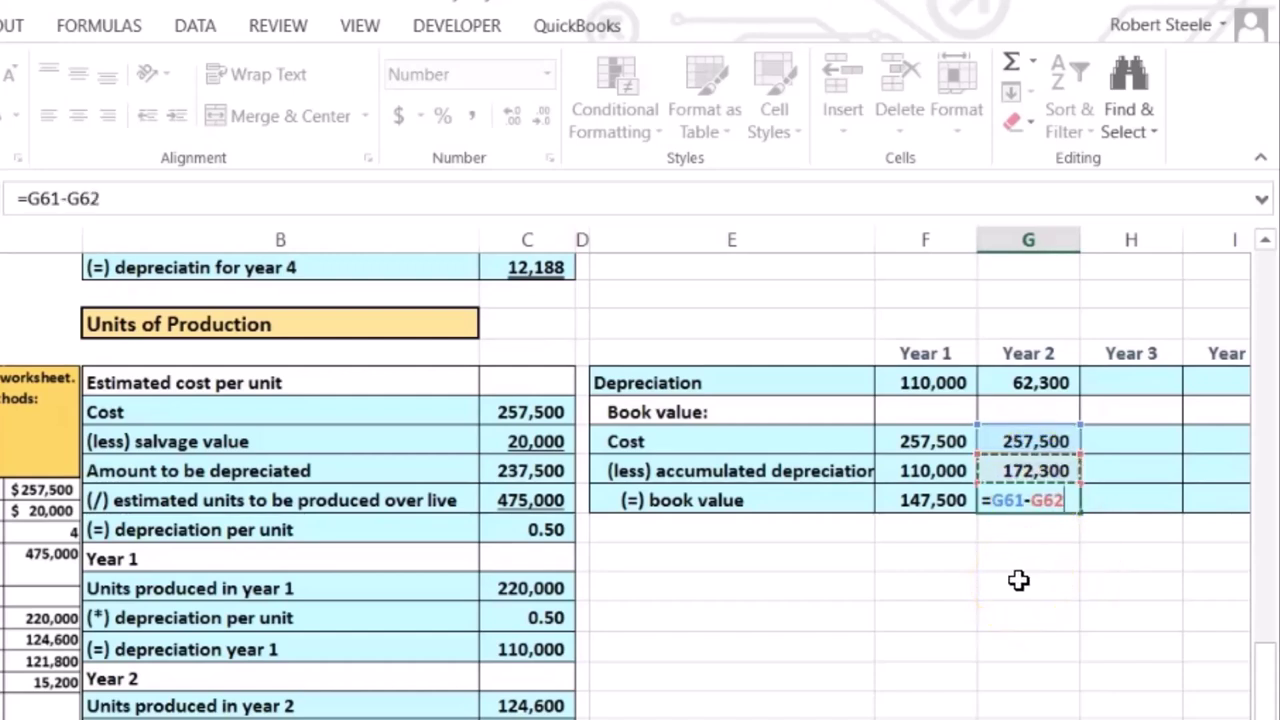
{"action": "key", "text": "Return"}
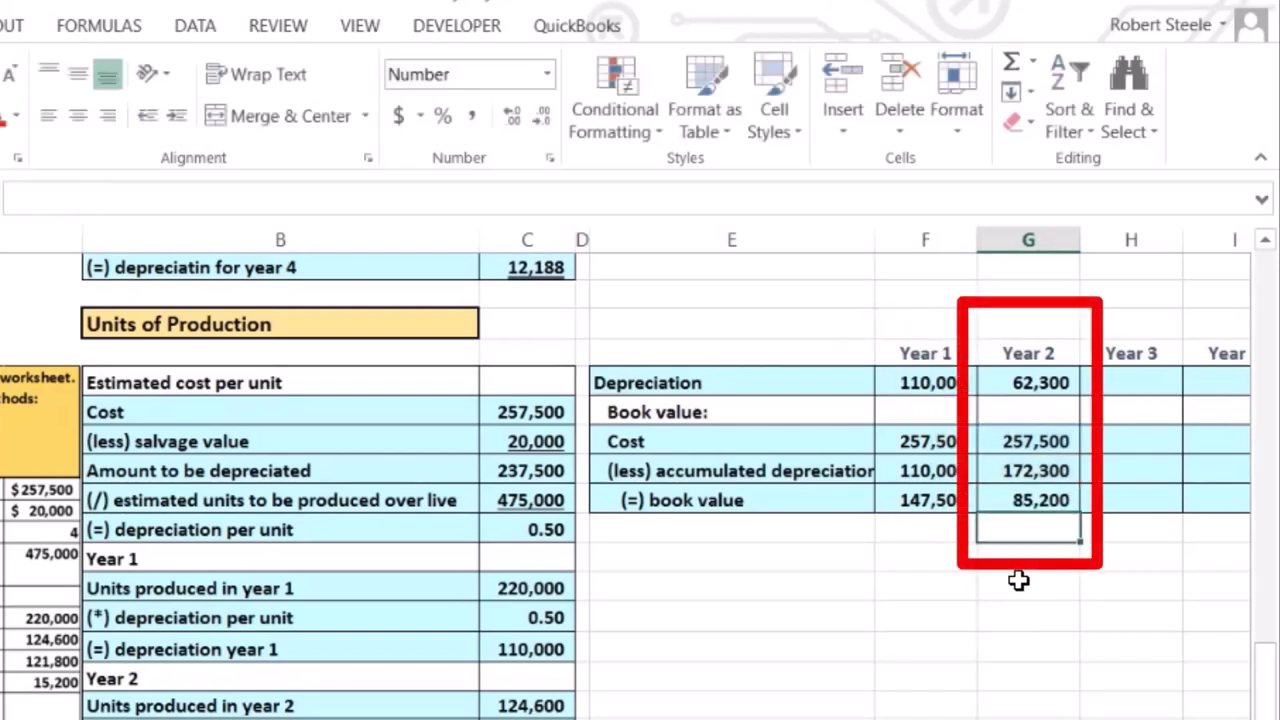
Examine the Year 1 and Year 2 trial balance columns, checking net income and the formulas for owner capital, revenue, accumulated depreciation and depreciation expense
{"action": "key", "text": "Left"}
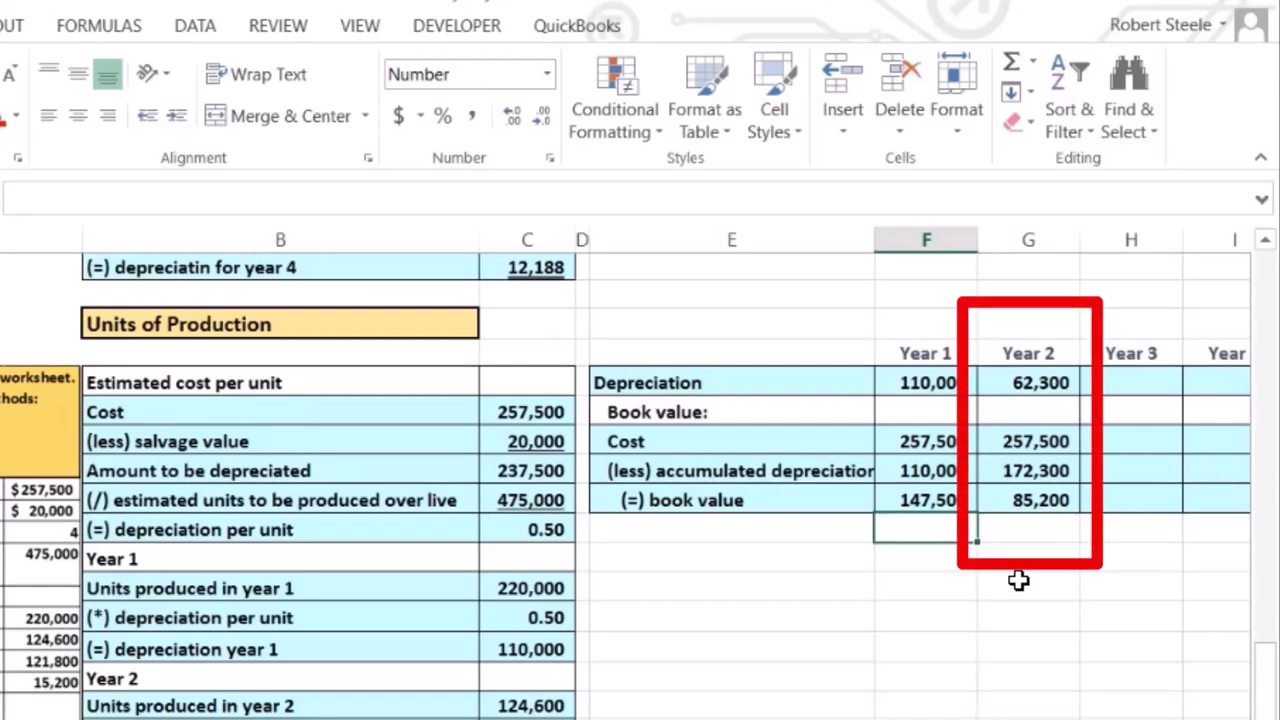
{"action": "key", "text": "Right"}
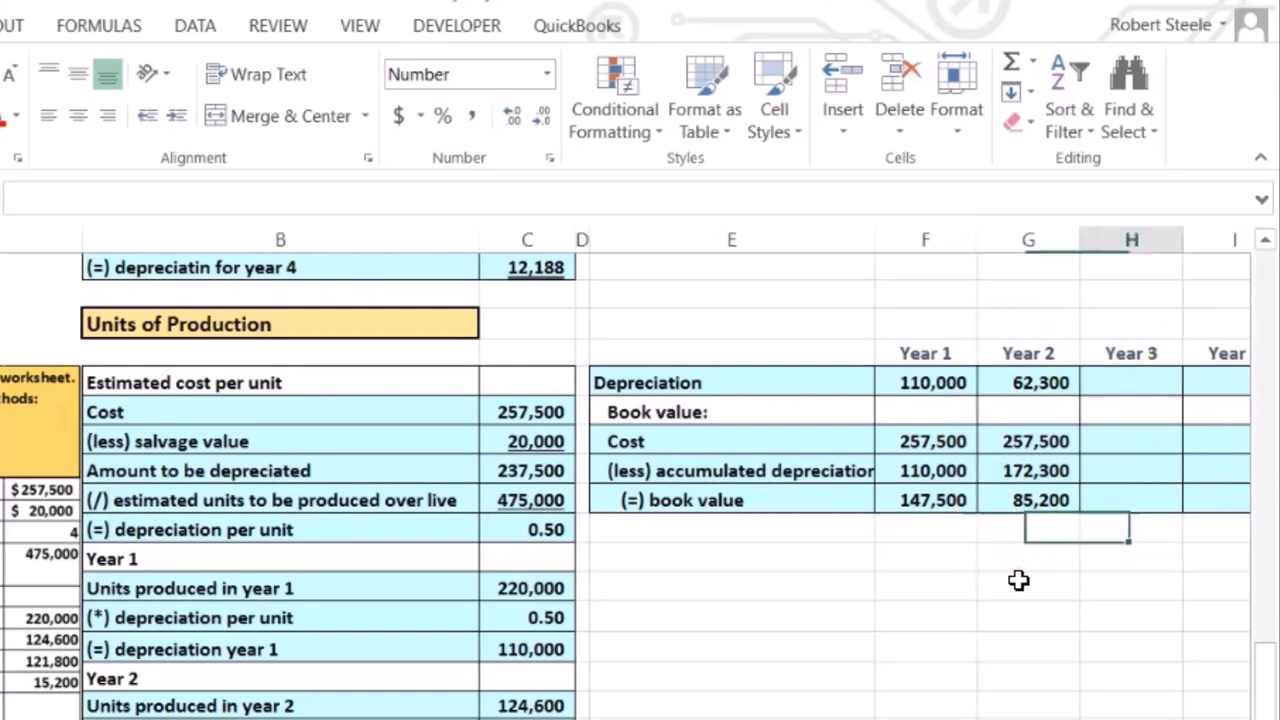
{"action": "key", "text": "Right"}
{"action": "key", "text": "Right"}
{"action": "key", "text": "Right"}
{"action": "key", "text": "Right"}
{"action": "key", "text": "Right"}
{"action": "key", "text": "Right"}
{"action": "key", "text": "Right"}
{"action": "key", "text": "Right"}
{"action": "key", "text": "Right"}
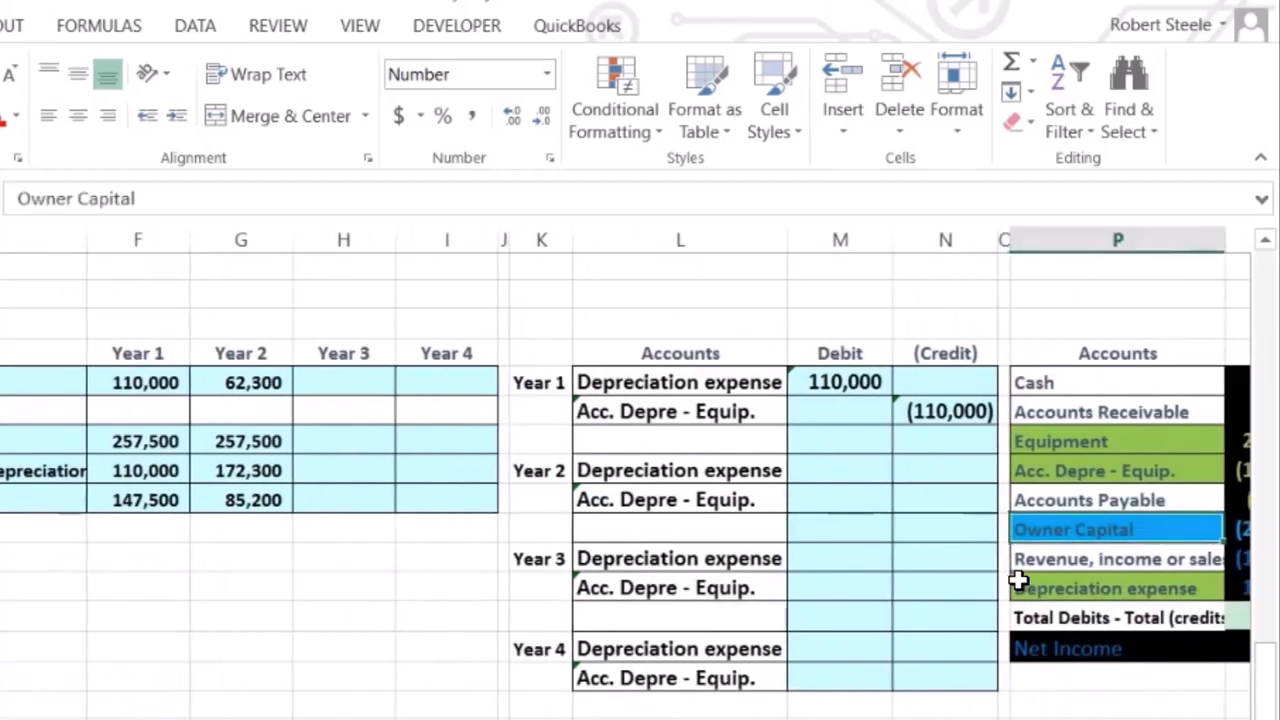
{"action": "key", "text": "Right"}
{"action": "key", "text": "Right"}
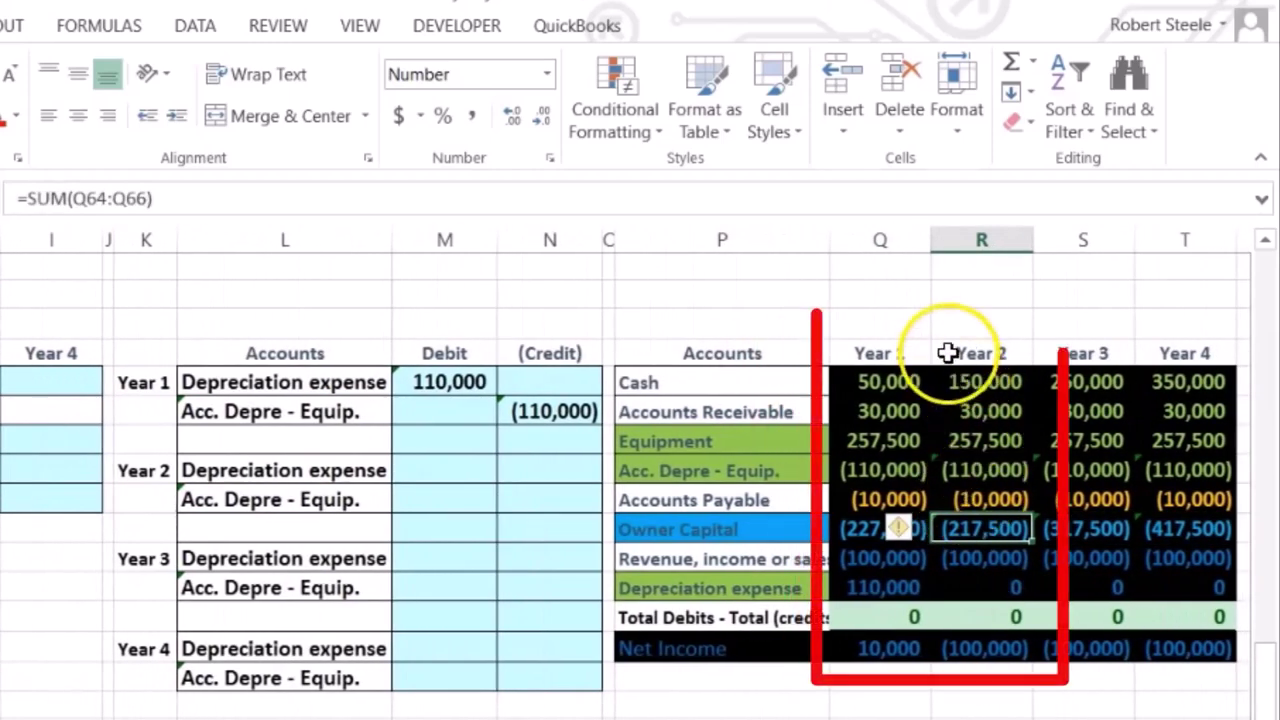
{"action": "left_click", "coordinate": [898, 352]}
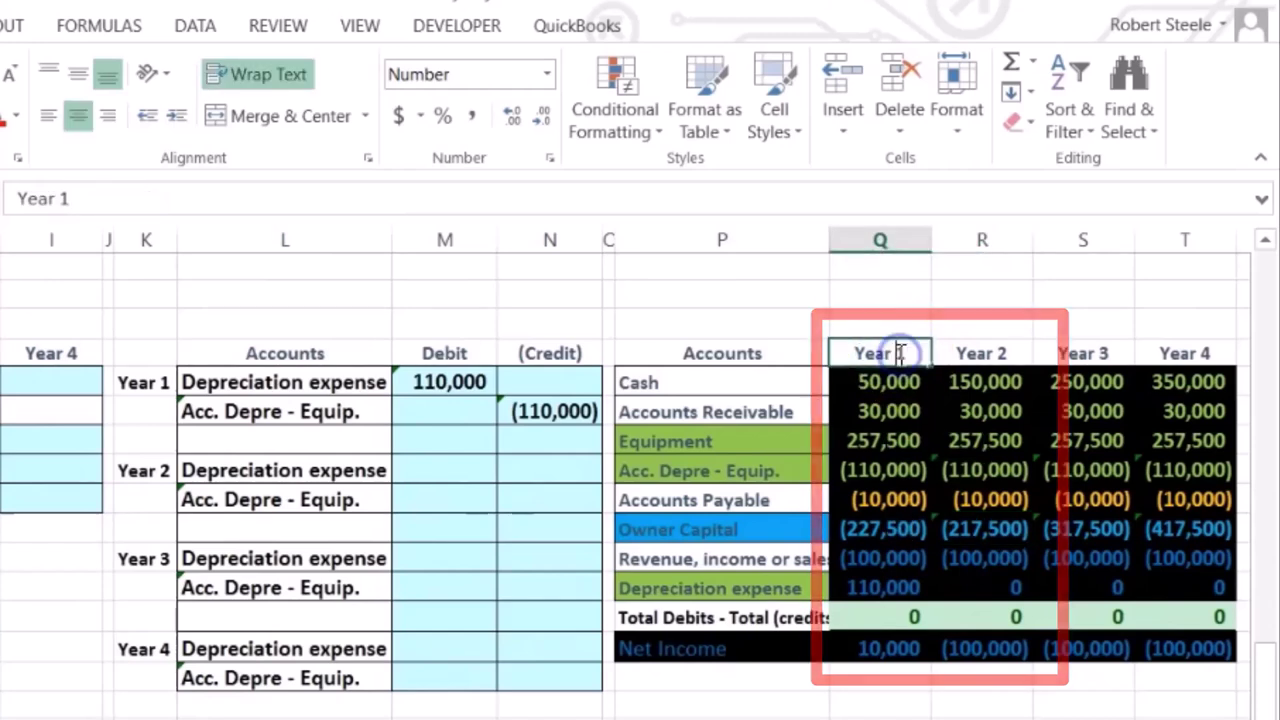
{"action": "key", "text": "Down"}
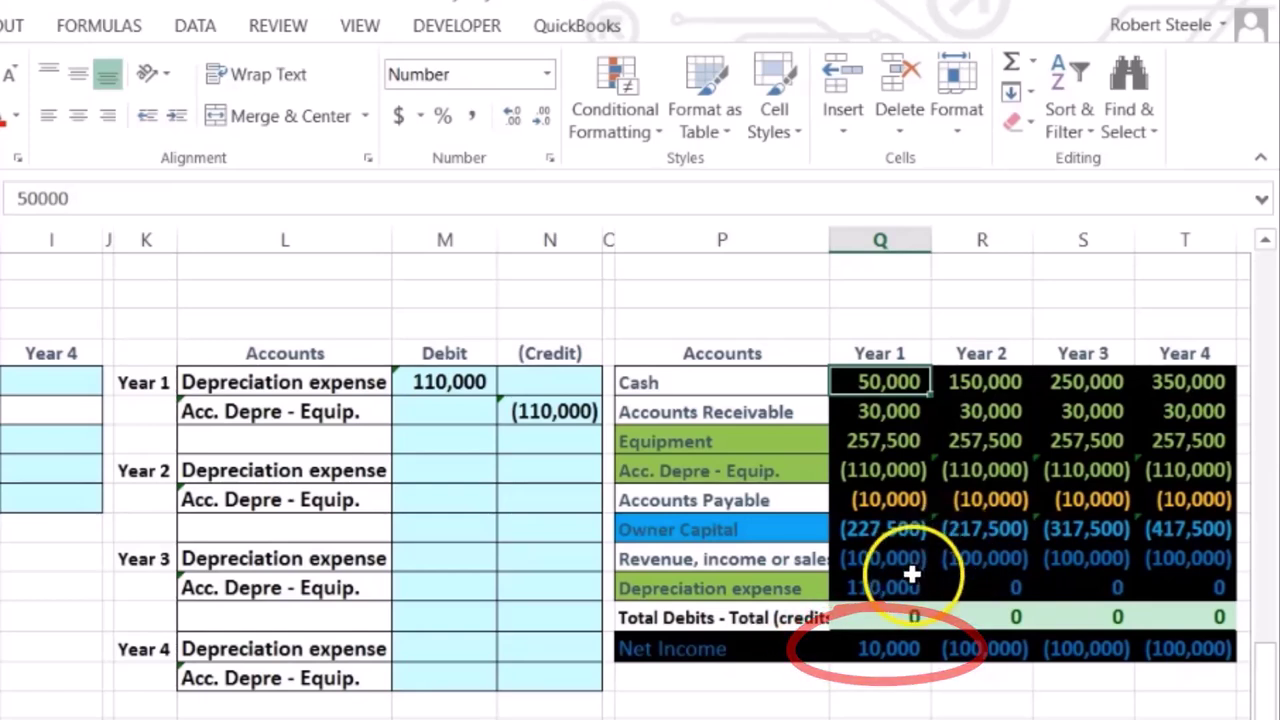
{"action": "left_click", "coordinate": [891, 648]}
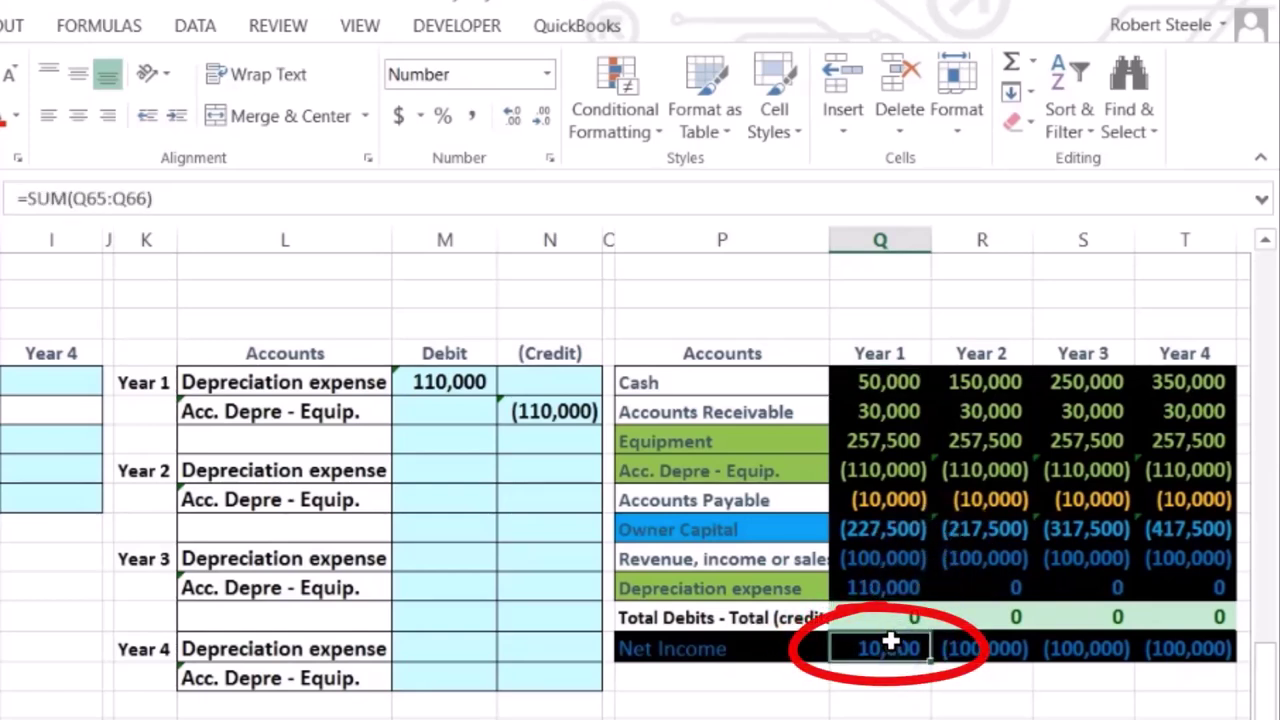
{"action": "double_click", "coordinate": [967, 529]}
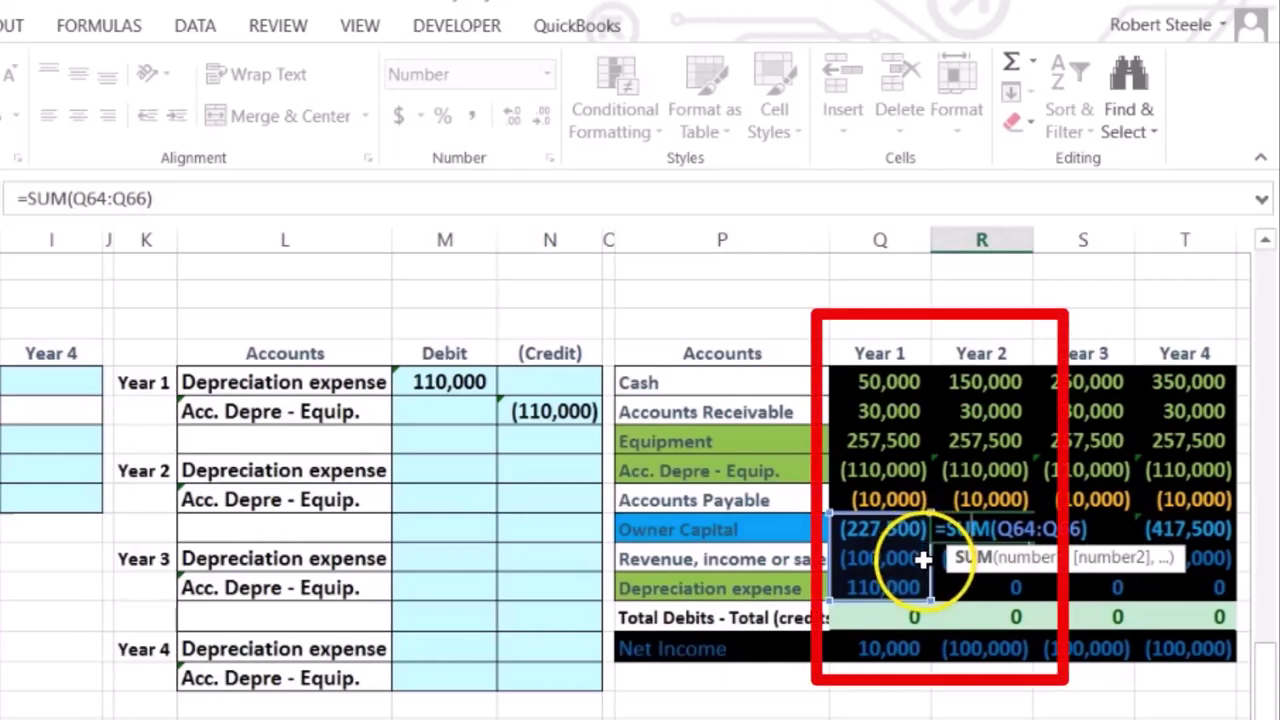
{"action": "key", "text": "Return"}
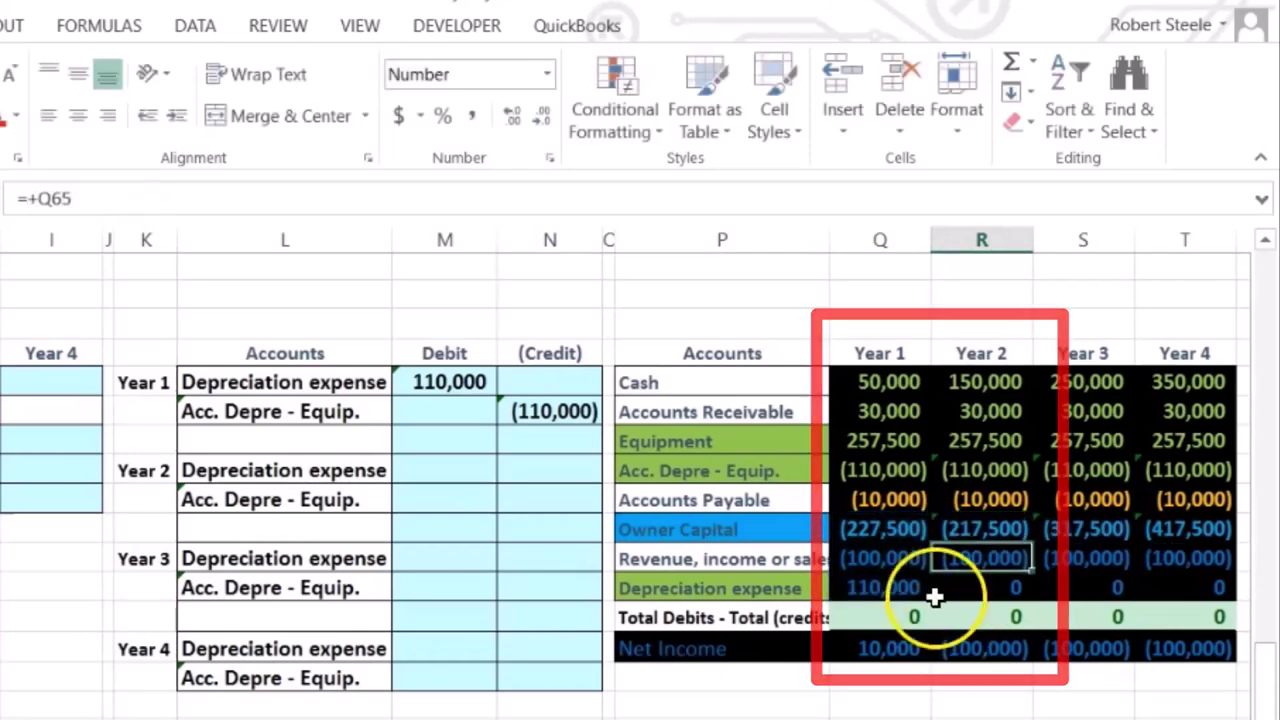
{"action": "left_click", "coordinate": [971, 562]}
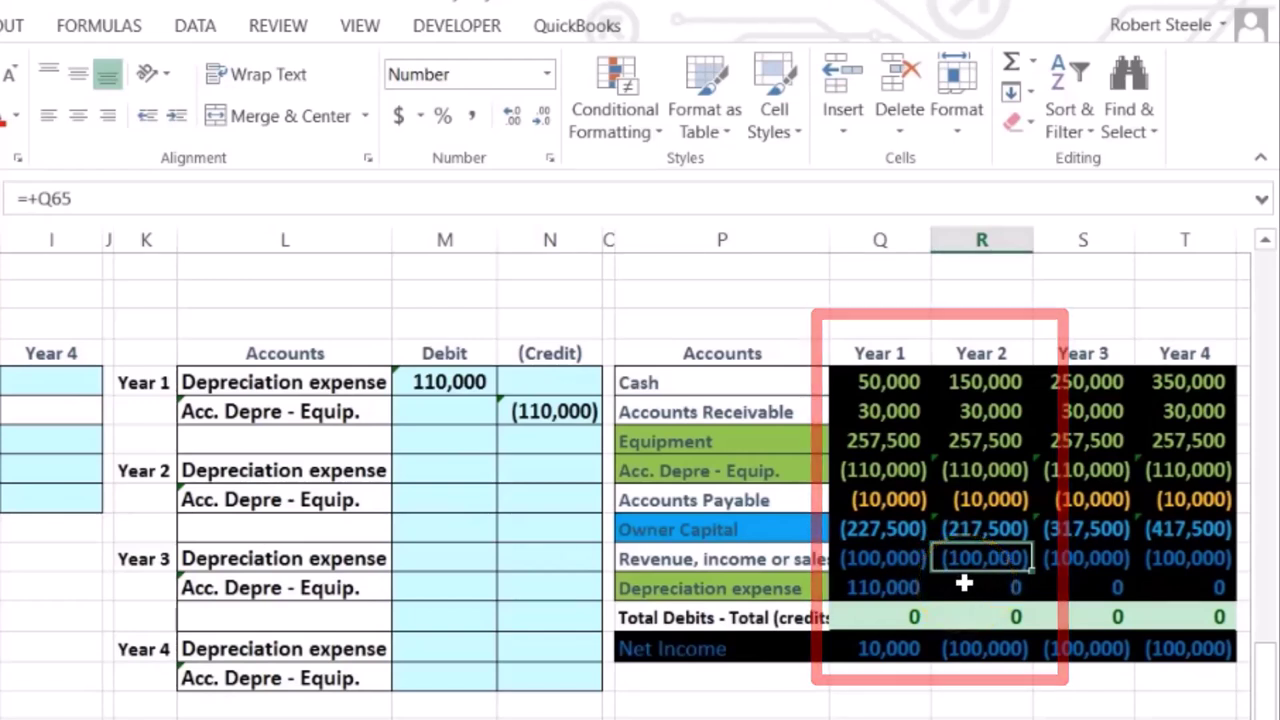
{"action": "left_click", "coordinate": [983, 468]}
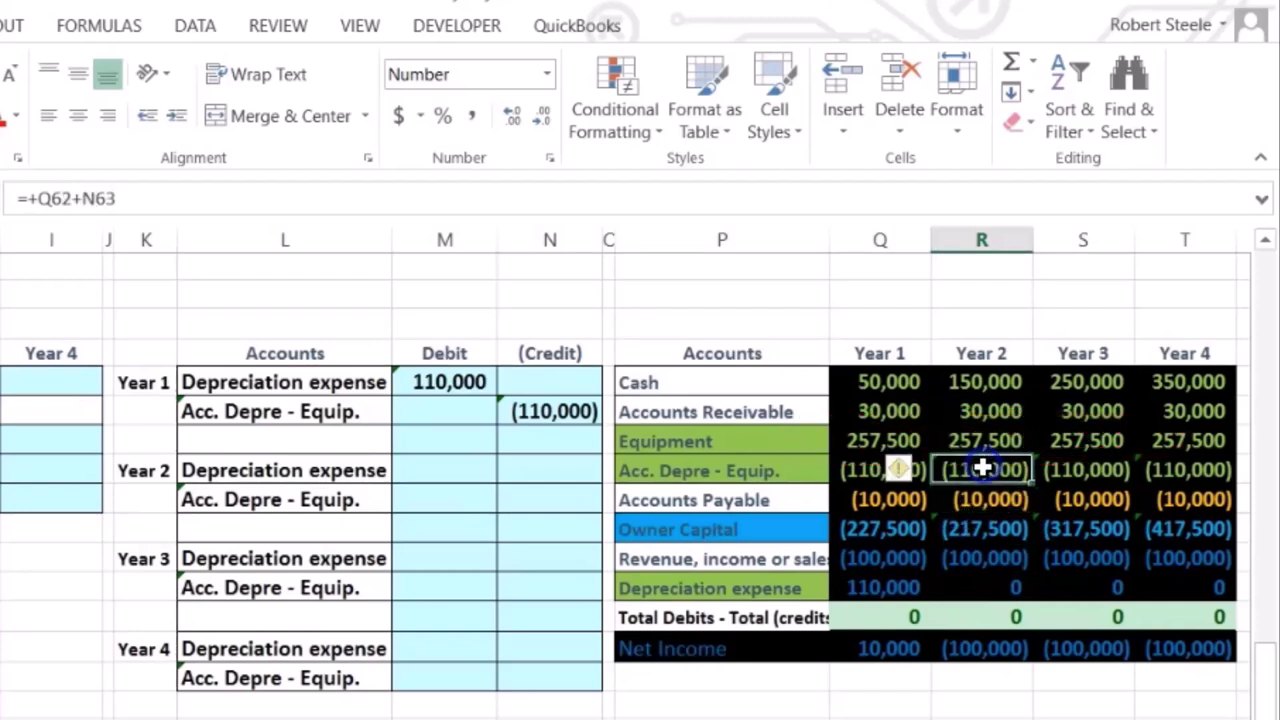
{"action": "left_click", "coordinate": [982, 584]}
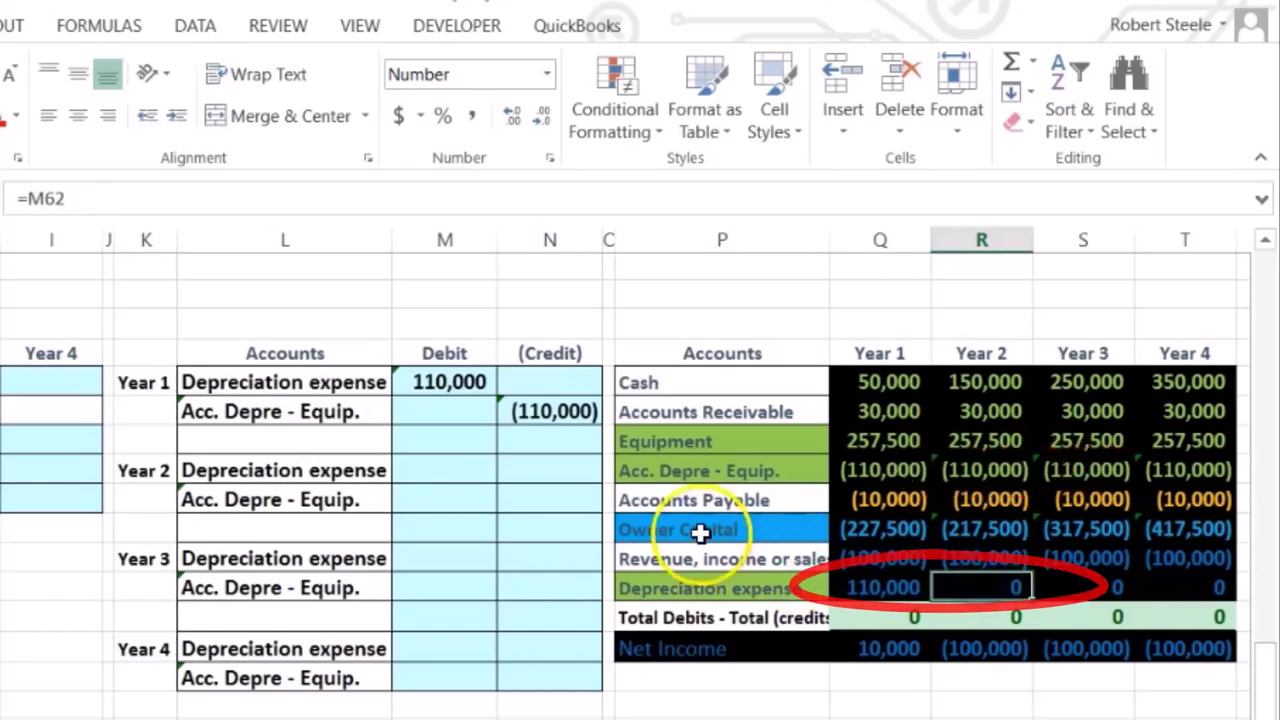
Enter the Year 2 depreciation expense debit in M62 as =G59
{"action": "left_click", "coordinate": [457, 468]}
{"action": "type", "text": "="}
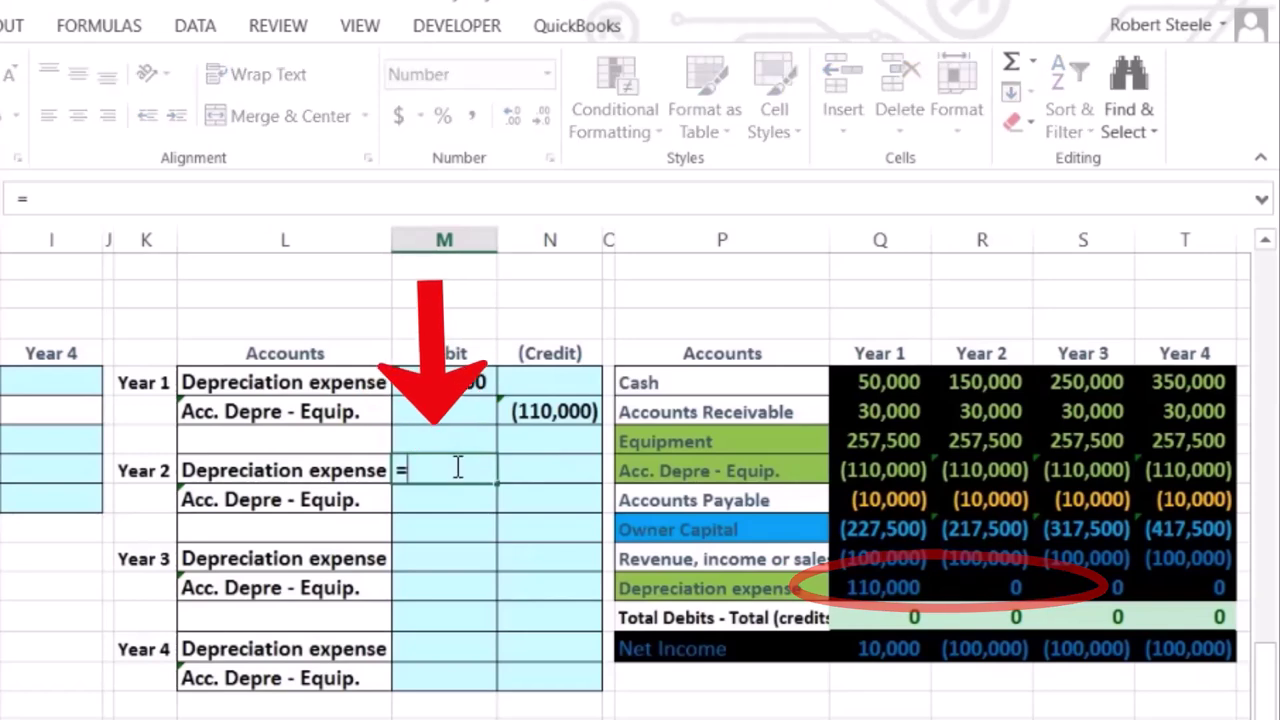
{"action": "type", "text": "G59"}
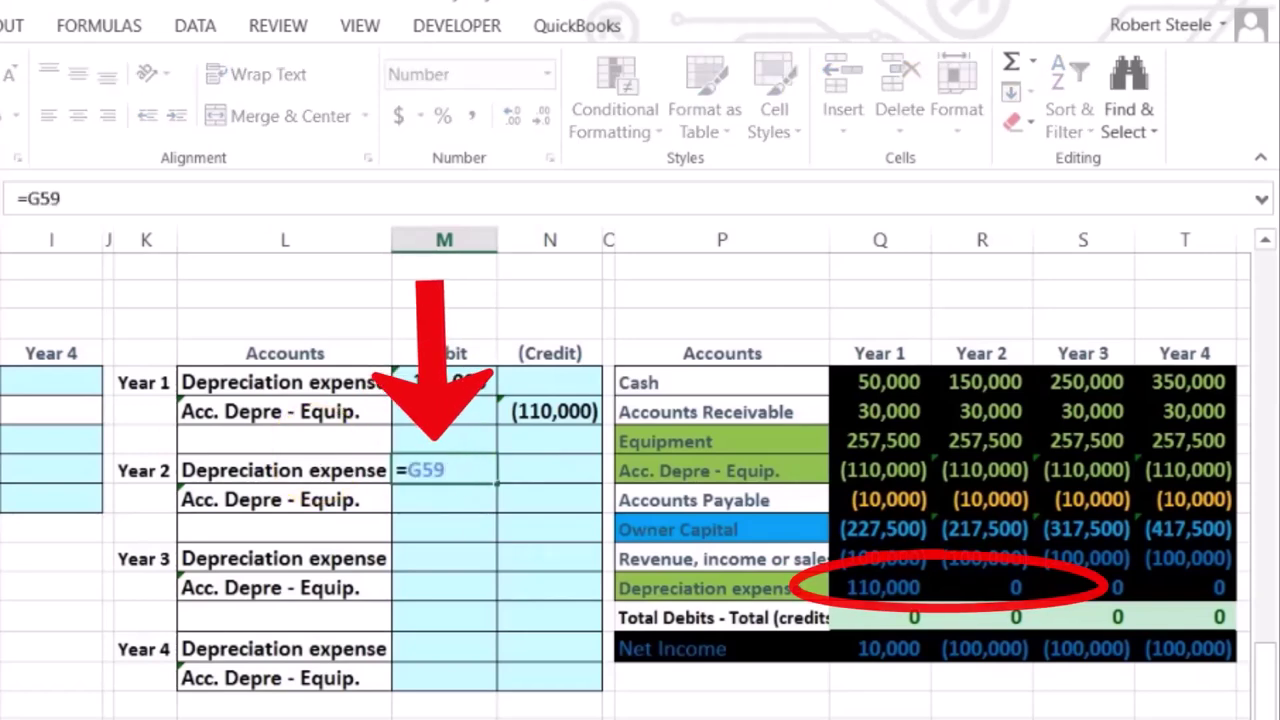
{"action": "key", "text": "Return"}
Enter the Year 2 accumulated depreciation credit in N63 as the negative of the debit, -M62
{"action": "left_click", "coordinate": [549, 499]}
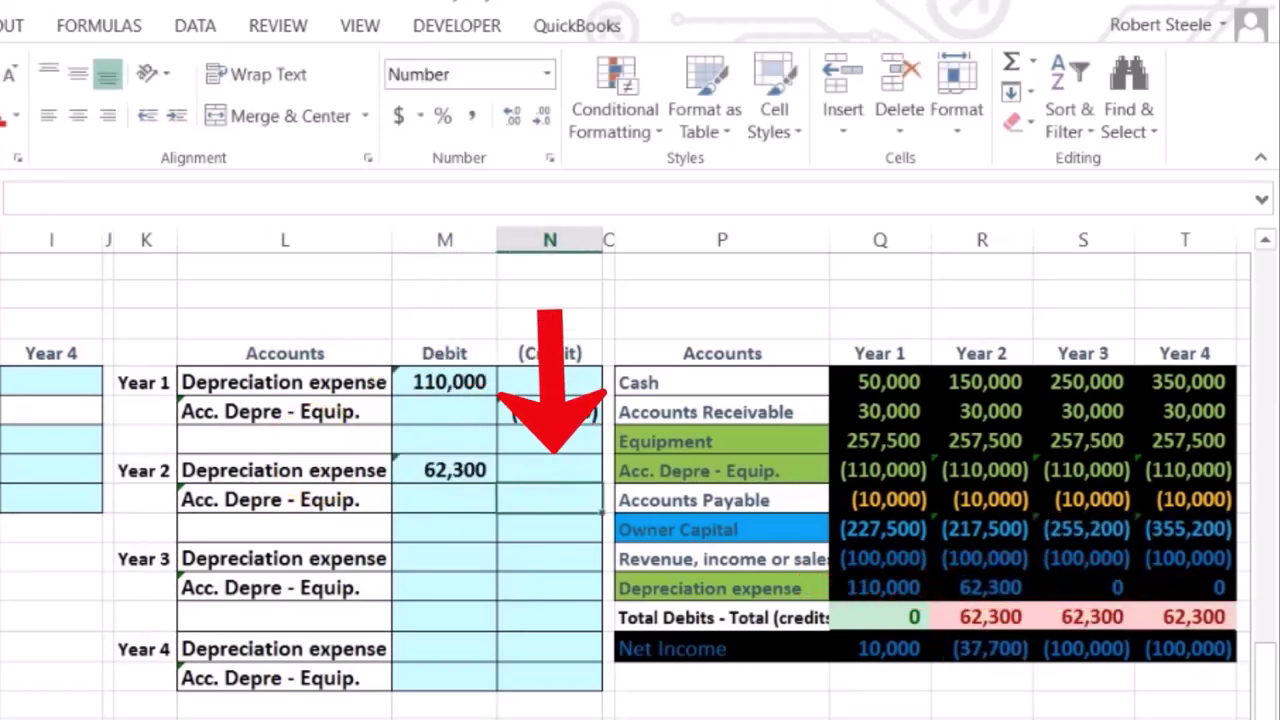
{"action": "type", "text": "-M63"}
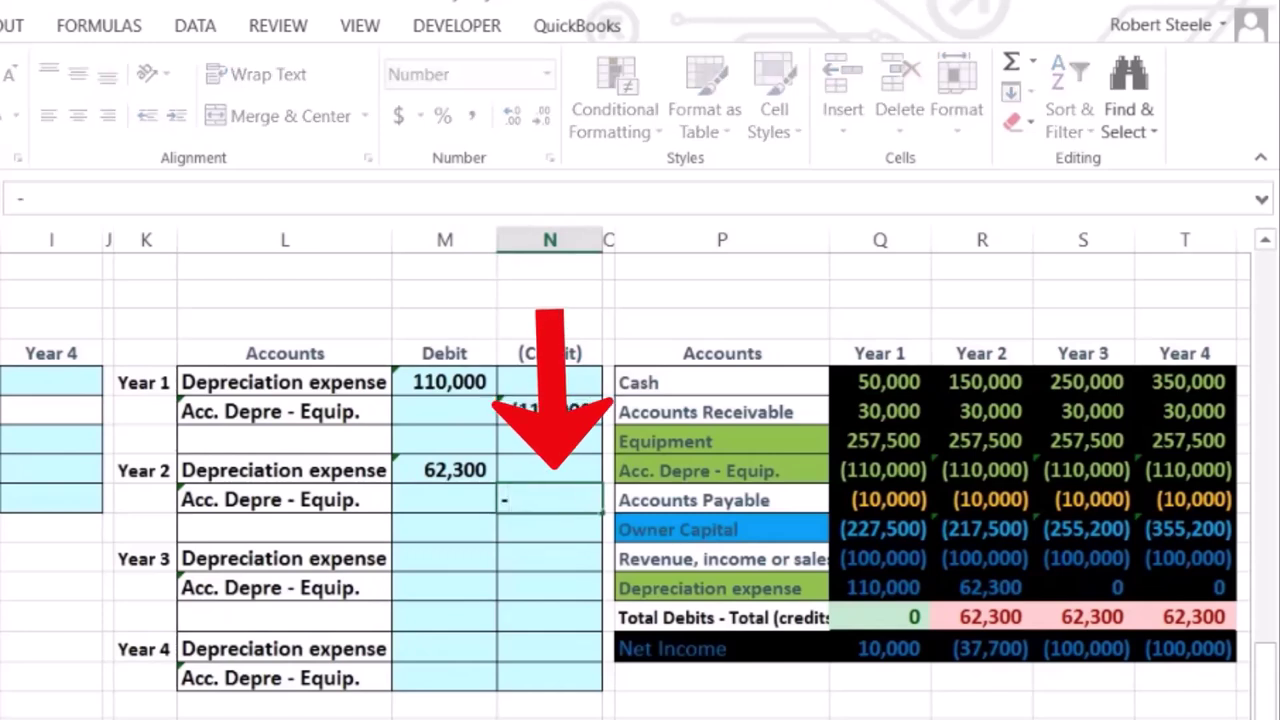
{"action": "key", "text": "Left"}
{"action": "key", "text": "Up"}
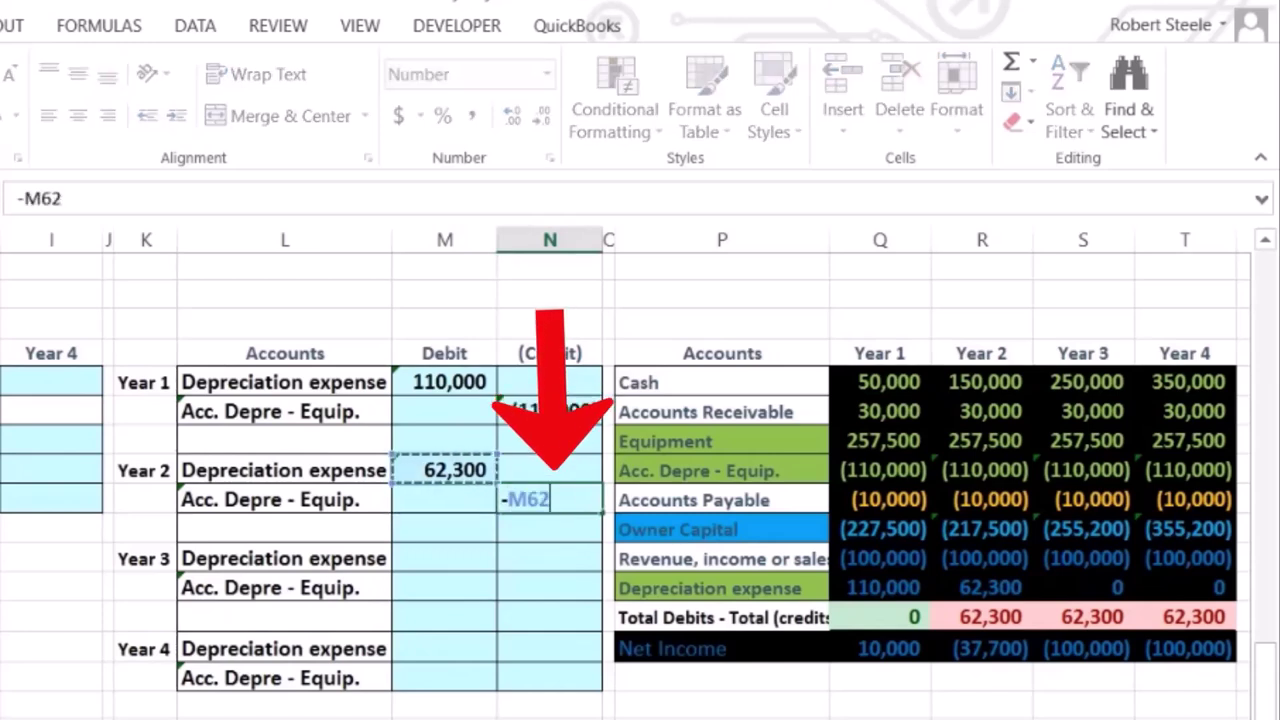
{"action": "key", "text": "Return"}
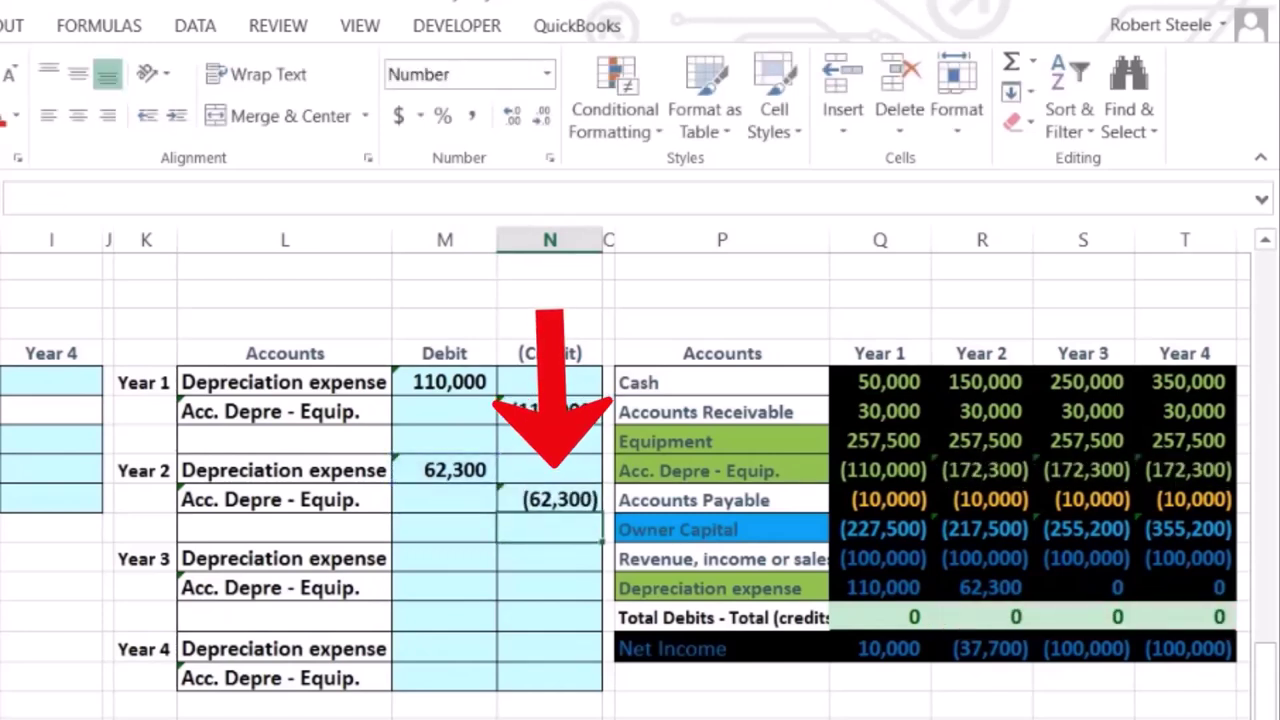
Review the Year 2 credit entry, the equipment book value accounts, and net income for Years 1 and 2 in the trial balance
{"action": "left_click", "coordinate": [514, 500]}
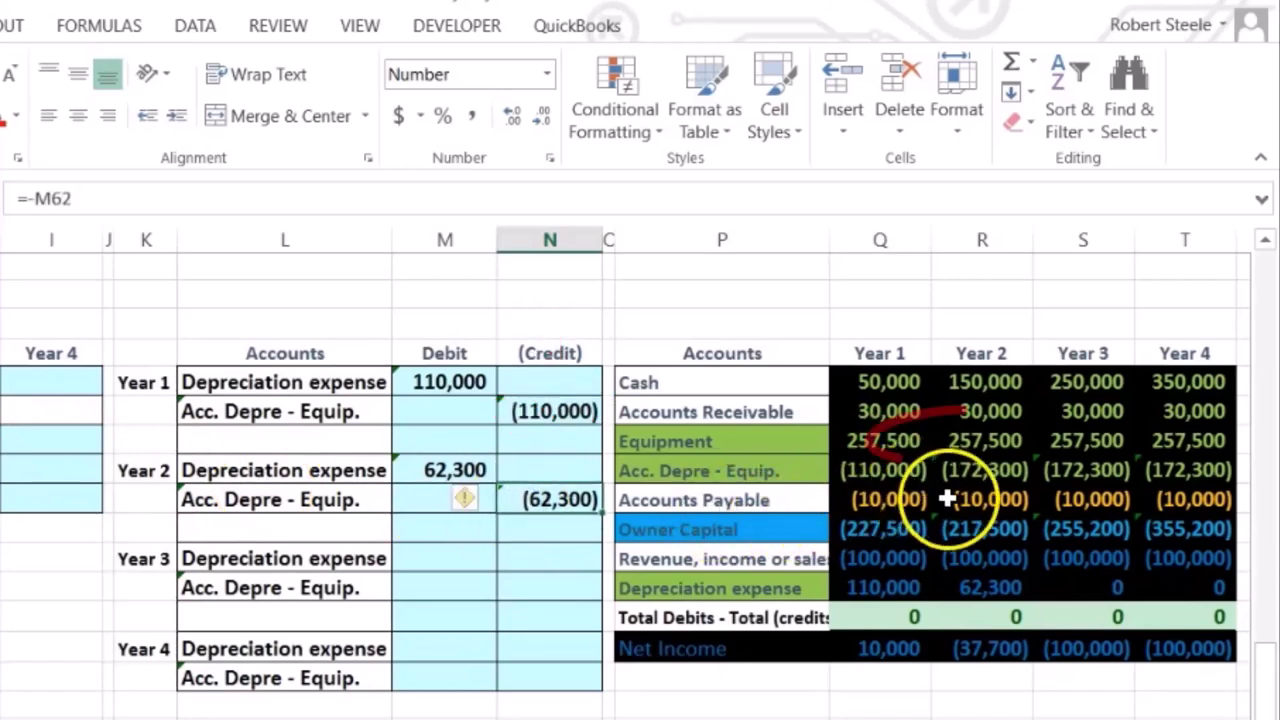
{"action": "left_click", "coordinate": [1010, 441]}
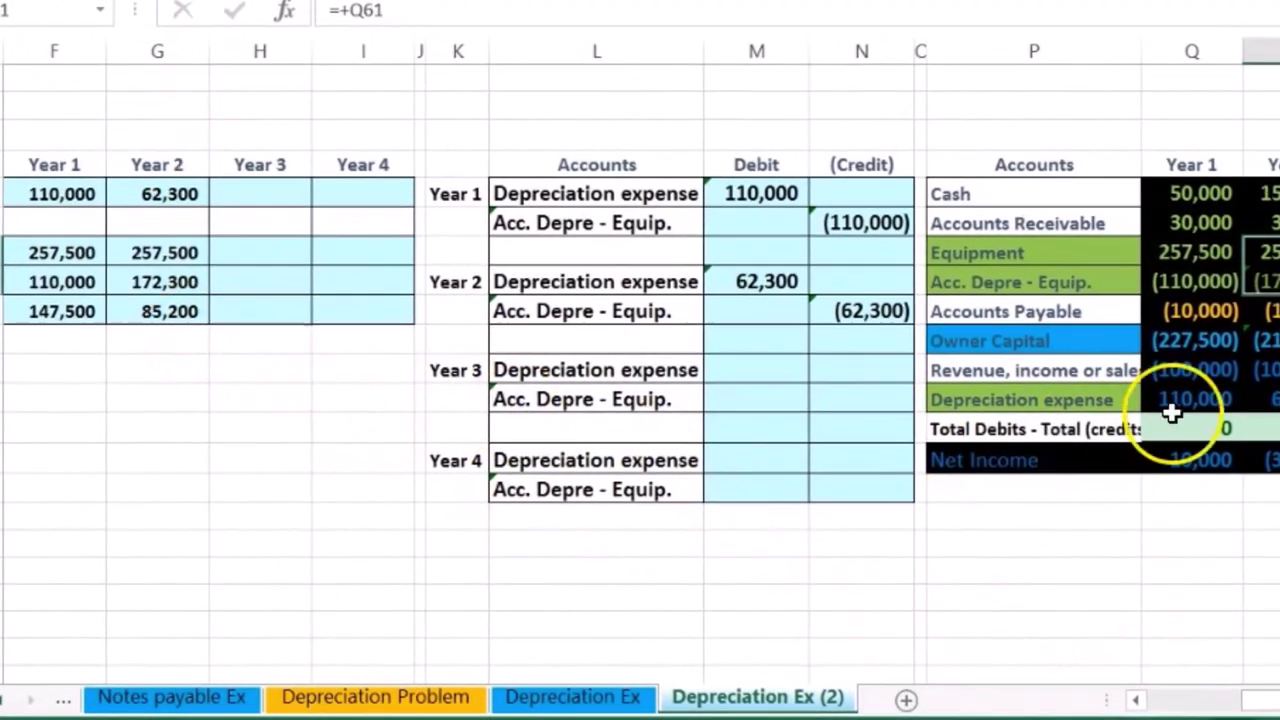
{"action": "left_click", "coordinate": [1120, 376]}
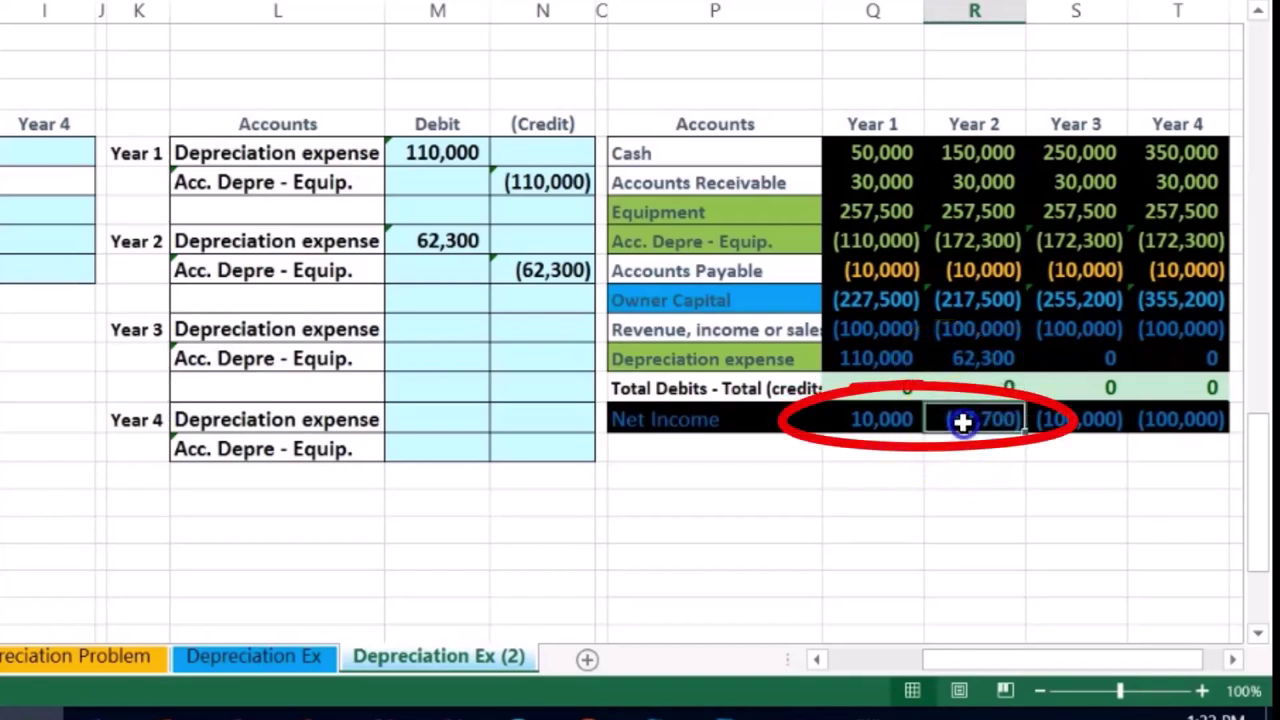
{"action": "left_click", "coordinate": [891, 423]}
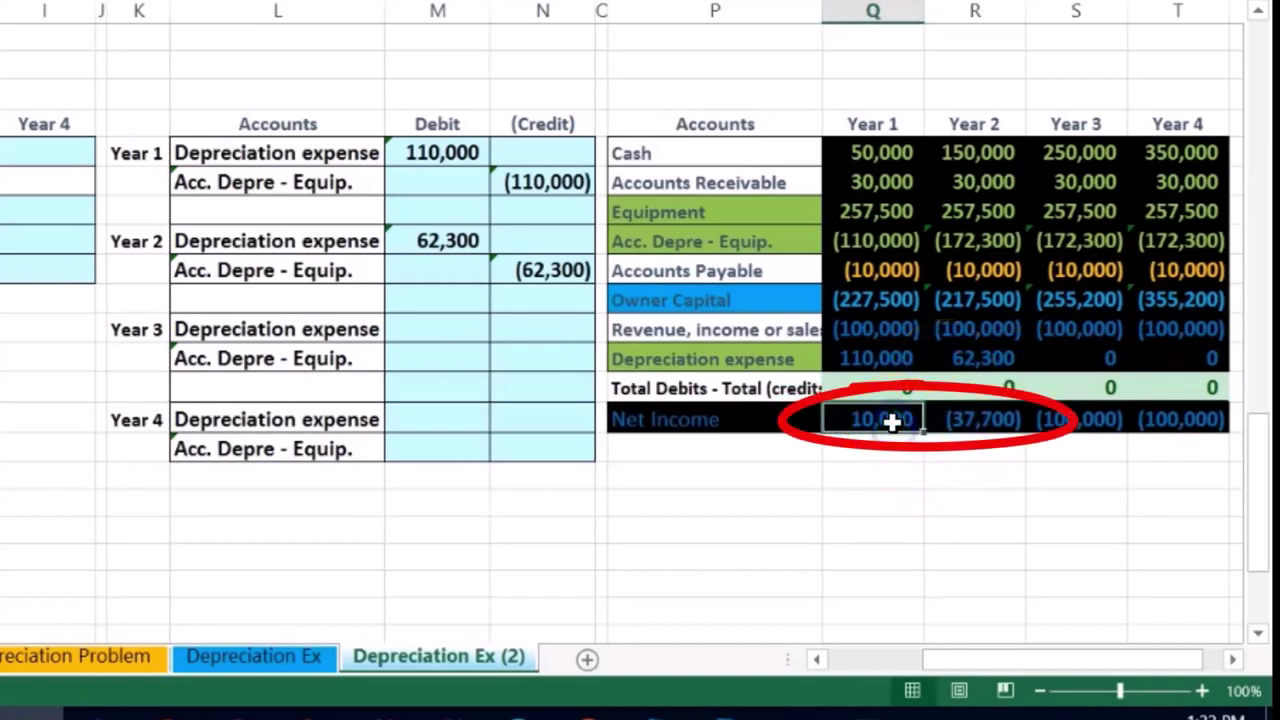
{"action": "left_click", "coordinate": [972, 419]}
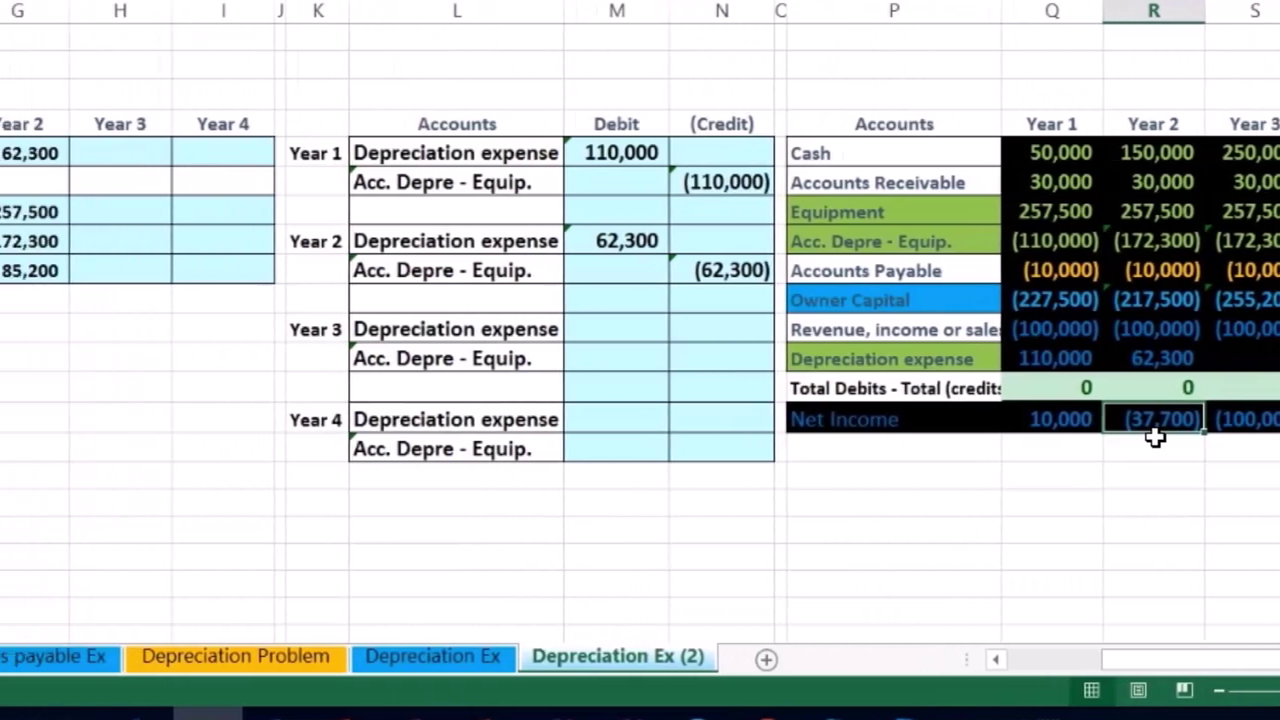
Label B74 "Units produced in year 3" and enter 121,800 units in C74
{"action": "left_click_drag", "start_coordinate": [1100, 660], "coordinate": [949, 660]}
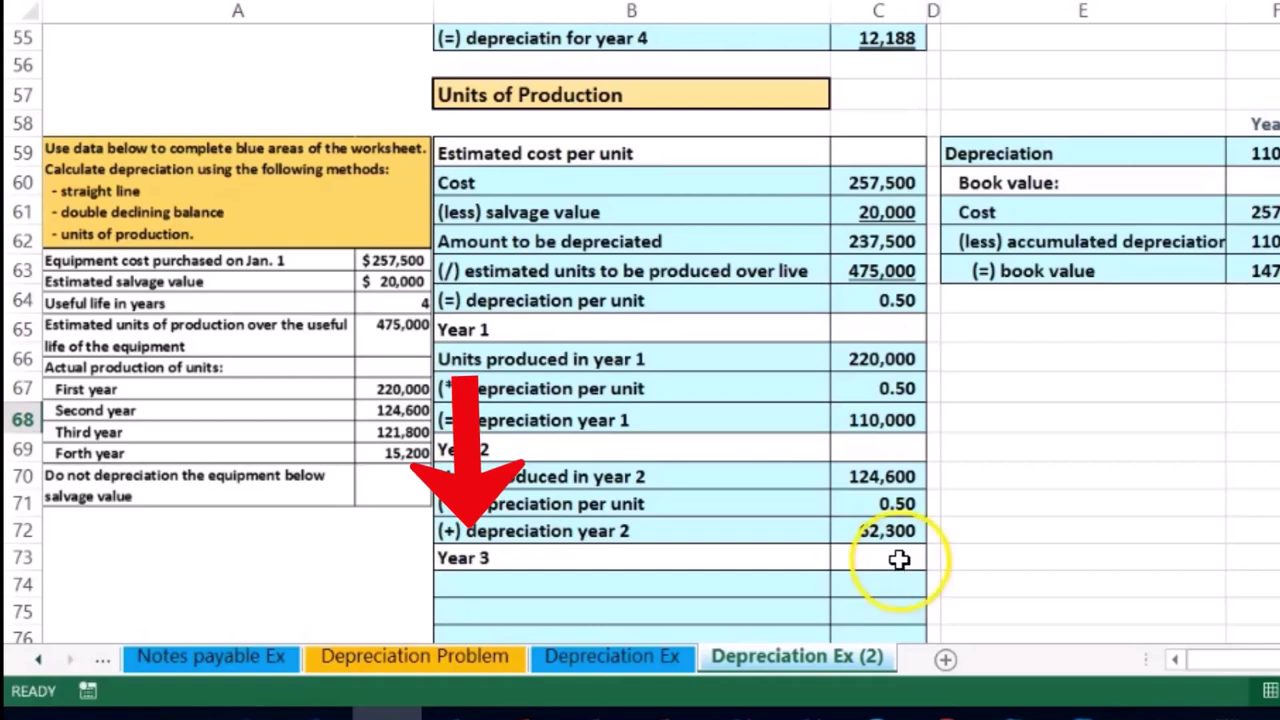
{"action": "scroll", "coordinate": [898, 567], "scroll_direction": "down", "scroll_amount": 1}
{"action": "left_click", "coordinate": [517, 503]}
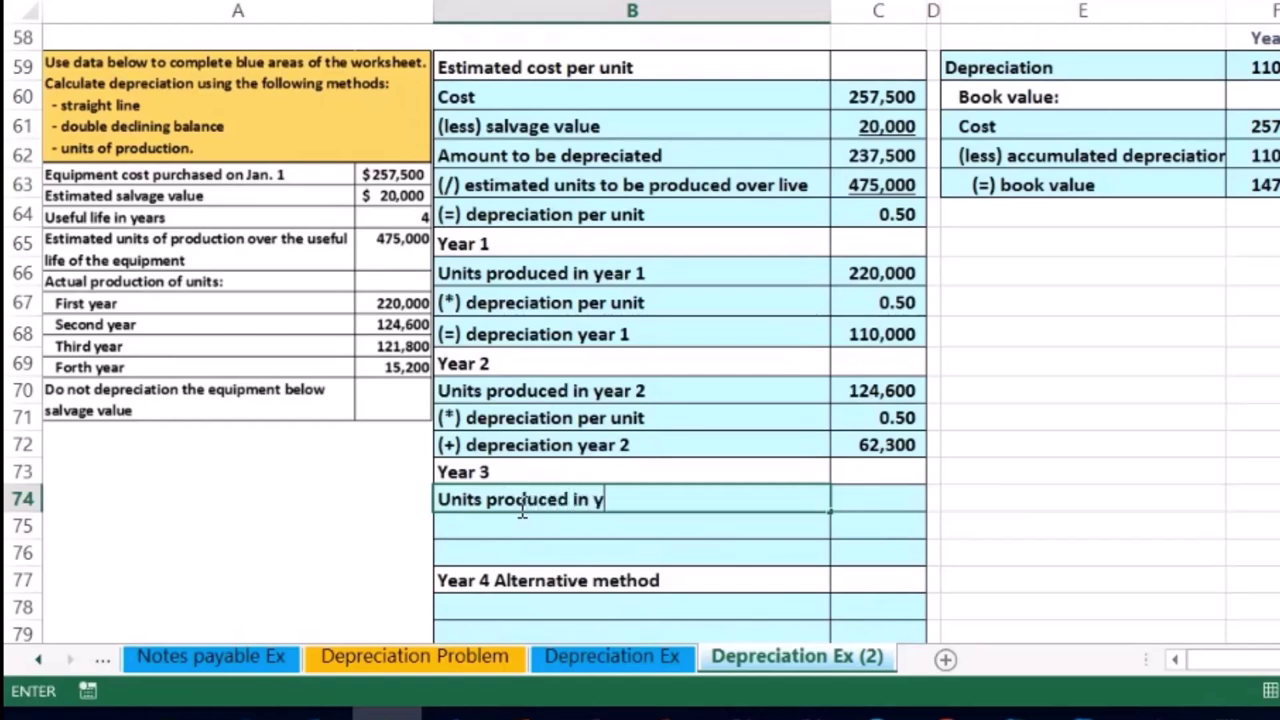
{"action": "key", "text": "Tab"}
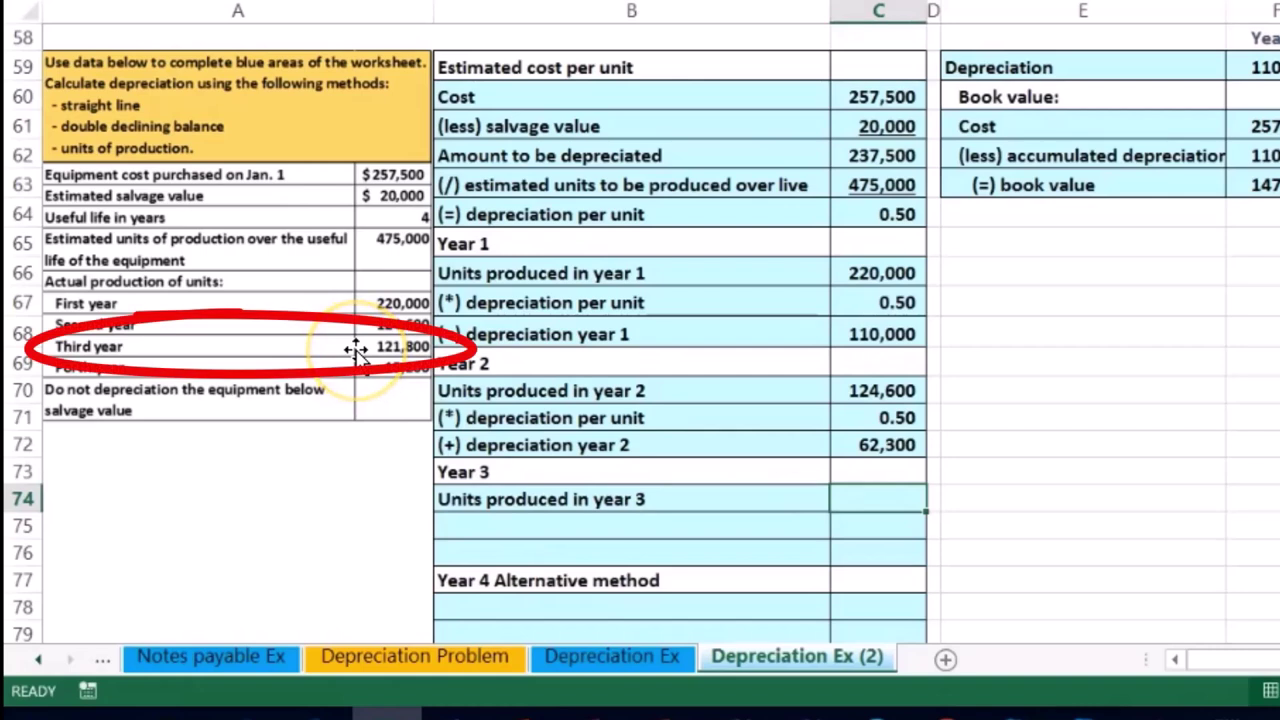
{"action": "type", "text": "121,800"}
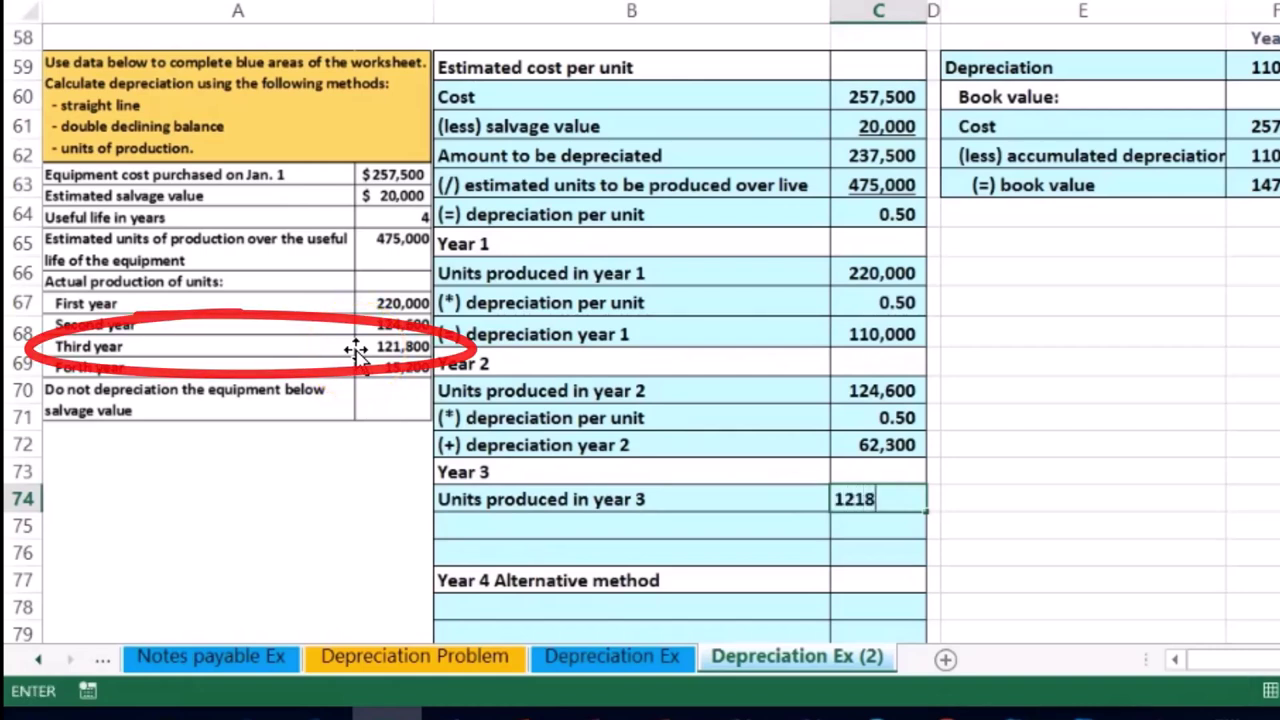
{"action": "key", "text": "Return"}
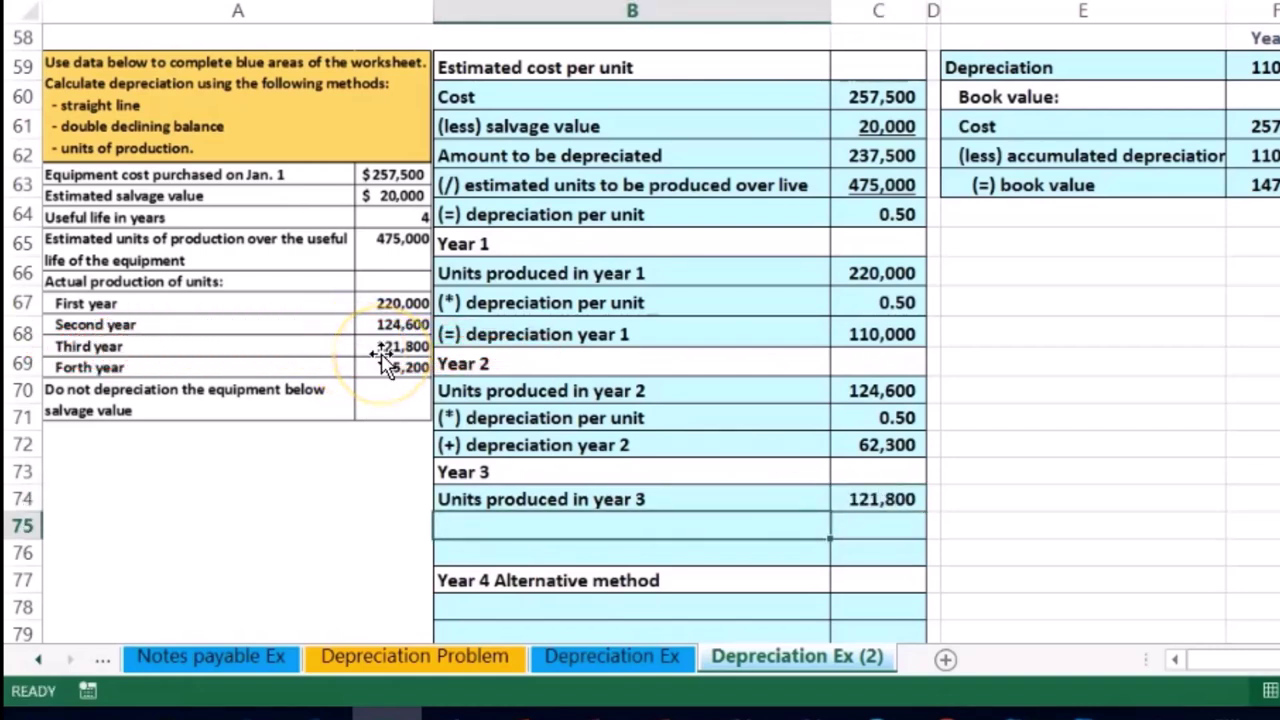
Fill the Year 3 label in B75 with "(*) depreciation per unit" by referencing the matching Year 2 label
{"action": "type", "text": "+"}
{"action": "key", "text": "Up"}
{"action": "key", "text": "Up"}
{"action": "key", "text": "Up"}
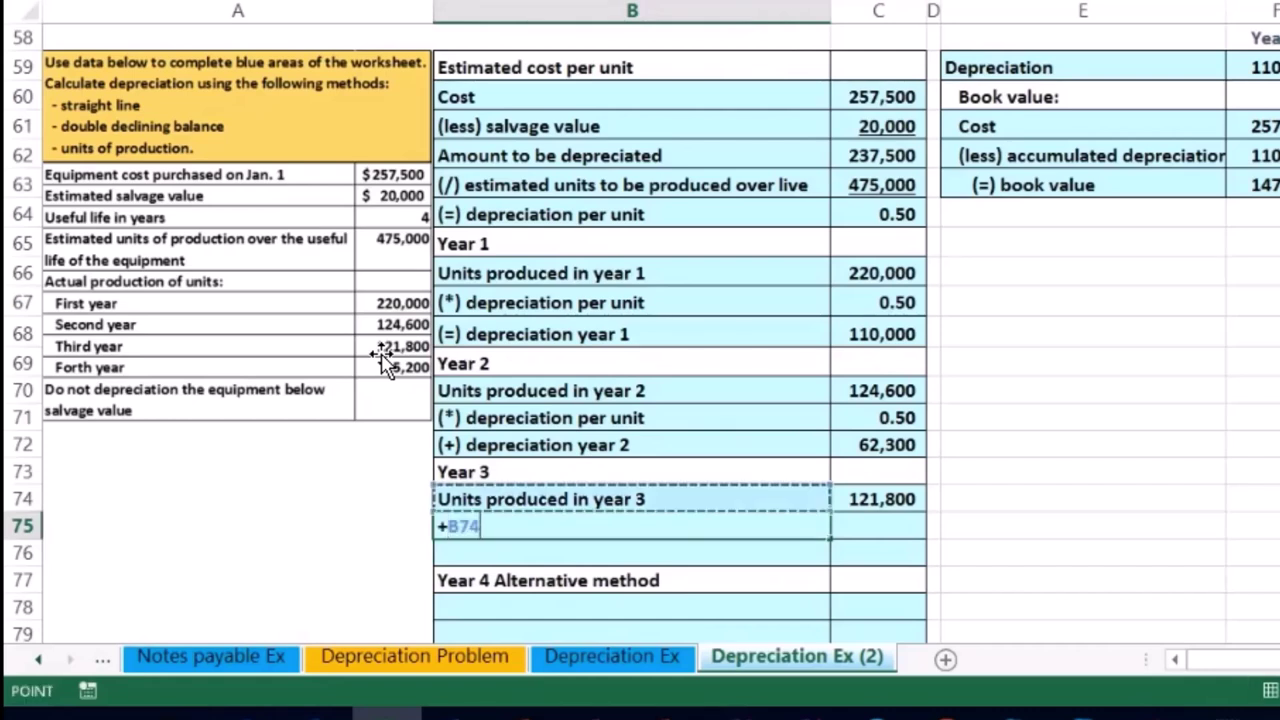
{"action": "key", "text": "Down"}
{"action": "key", "text": "Return"}
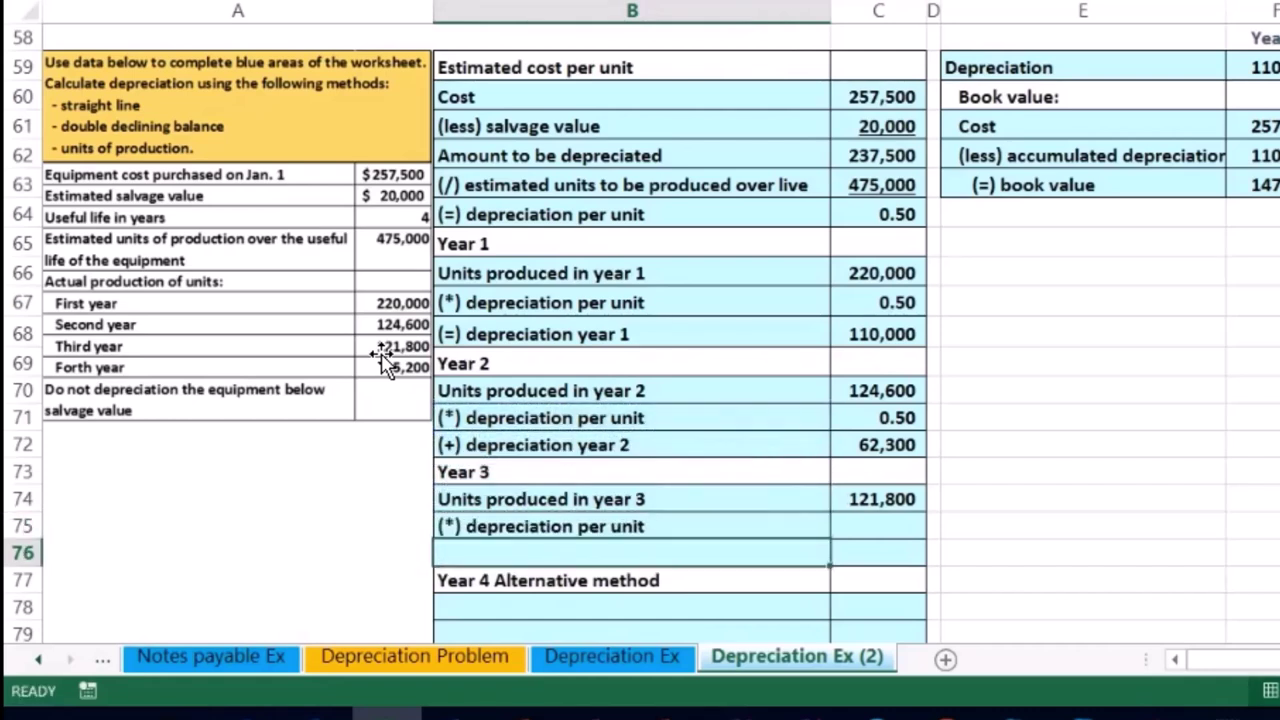
Link C75 to the depreciation per unit in C64 and label B76 "(=) depreciation year 3"
{"action": "key", "text": "Right"}
{"action": "key", "text": "Up"}
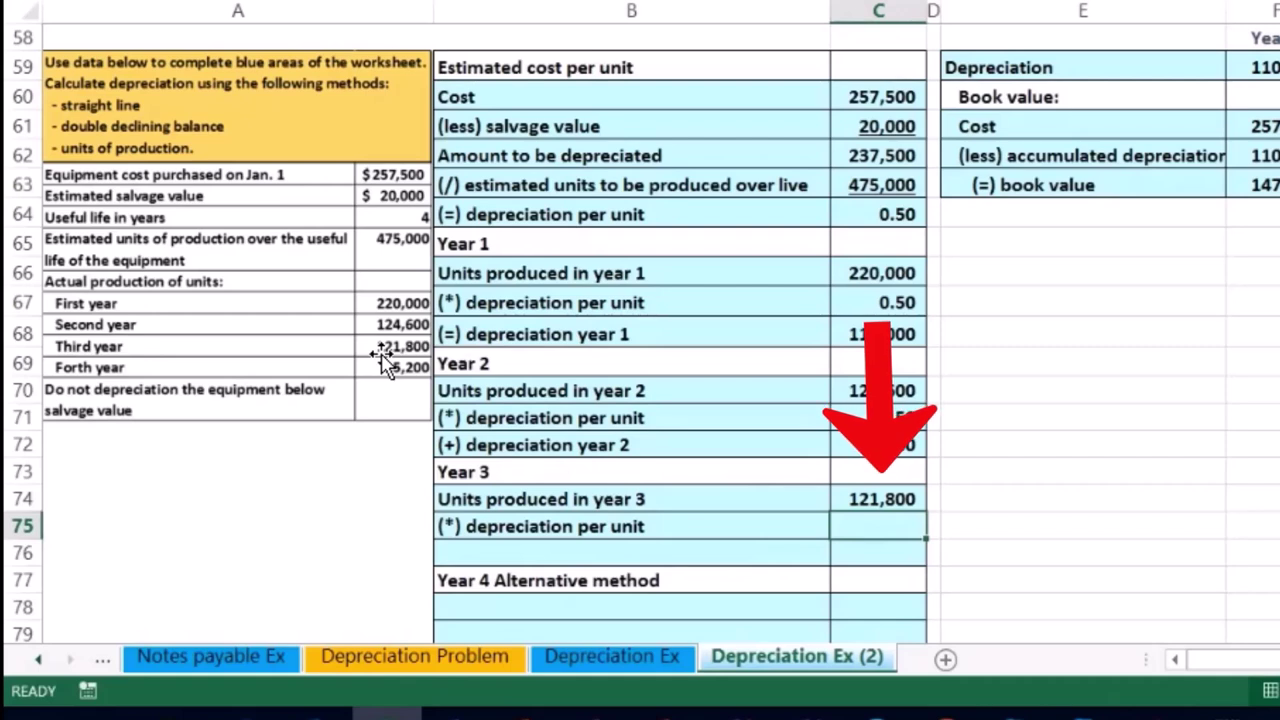
{"action": "type", "text": "="}
{"action": "left_click", "coordinate": [894, 214]}
{"action": "key", "text": "Return"}
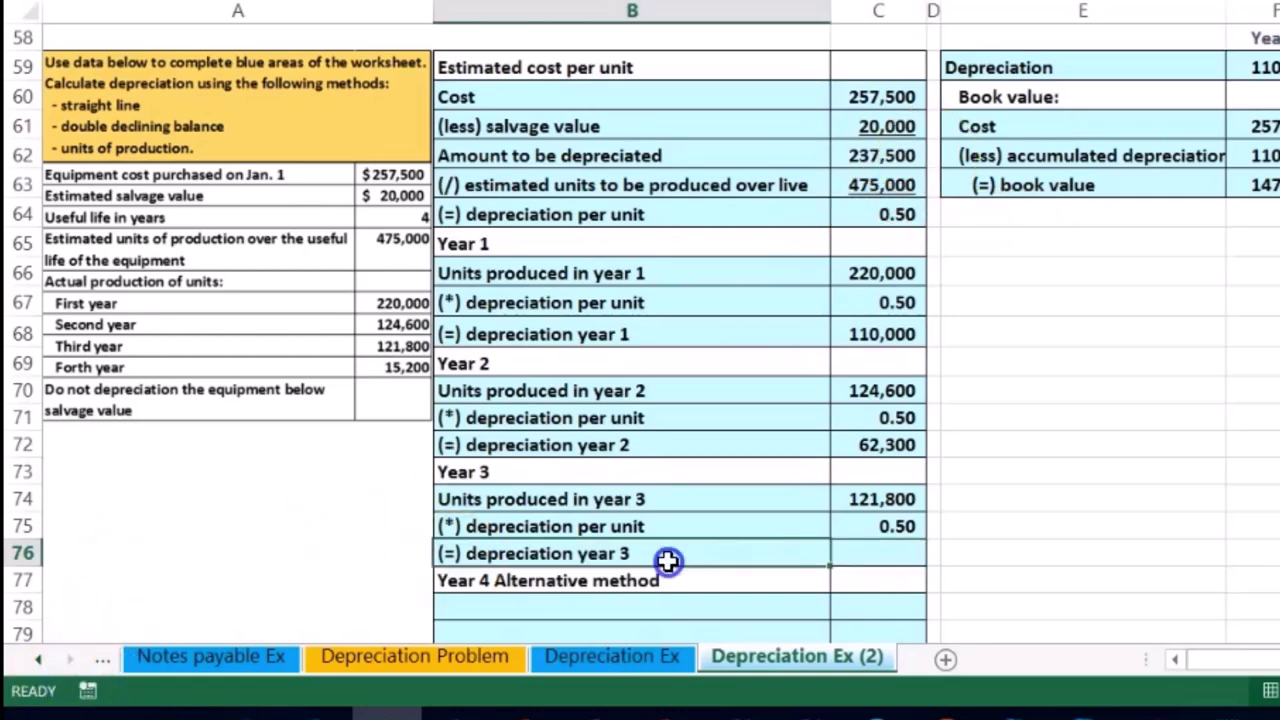
Calculate the Year 3 depreciation in C76 by multiplying units produced by depreciation per unit, =C74*C75
{"action": "scroll", "coordinate": [666, 560], "scroll_direction": "down", "scroll_amount": 1}
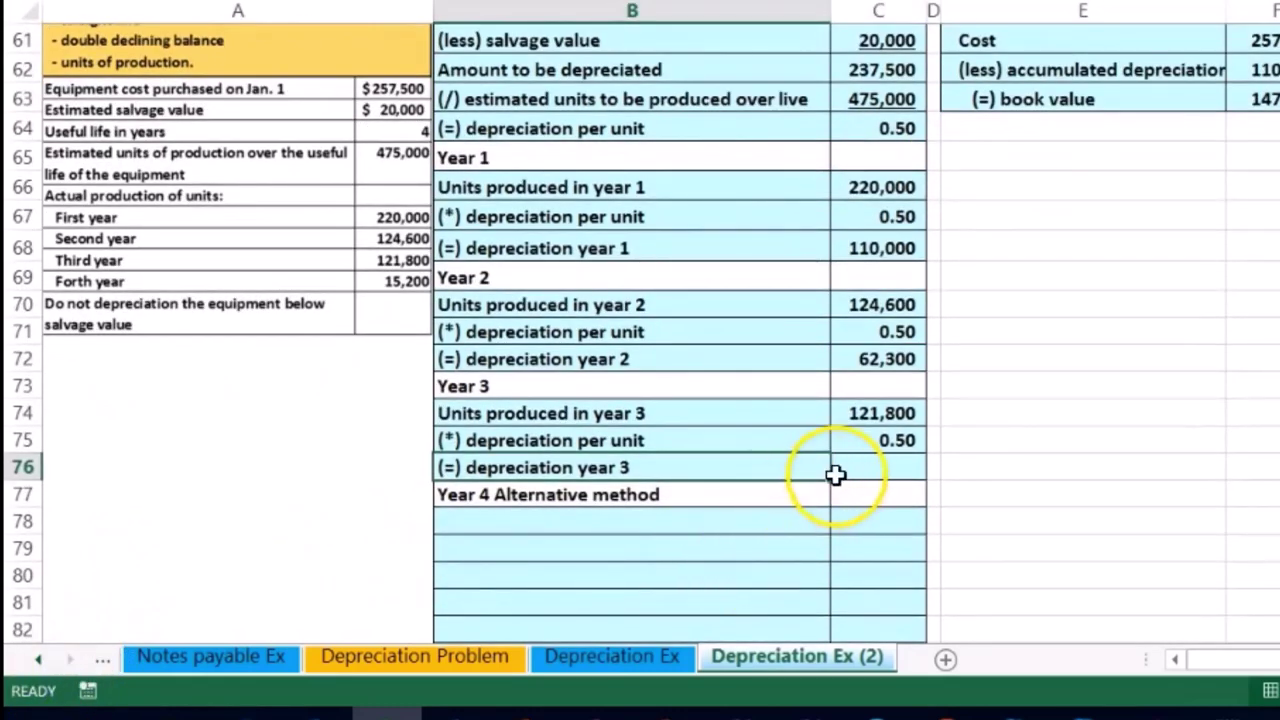
{"action": "left_click", "coordinate": [866, 466]}
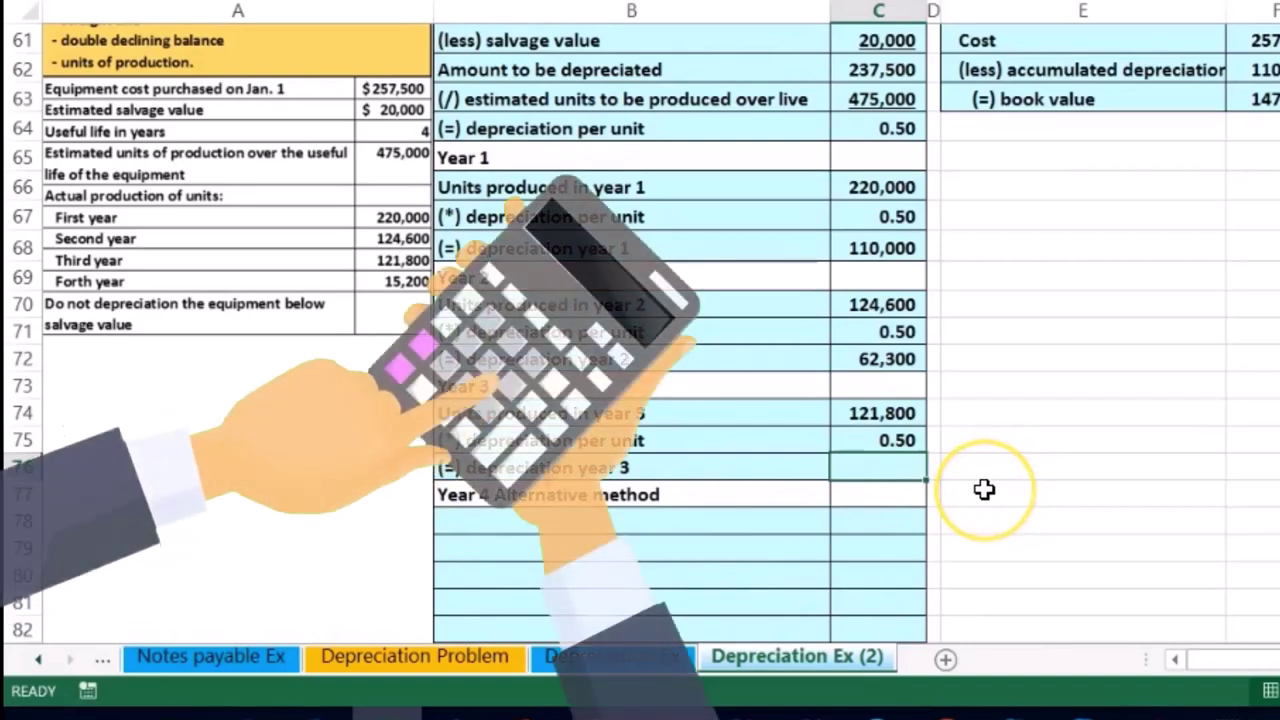
{"action": "type", "text": "="}
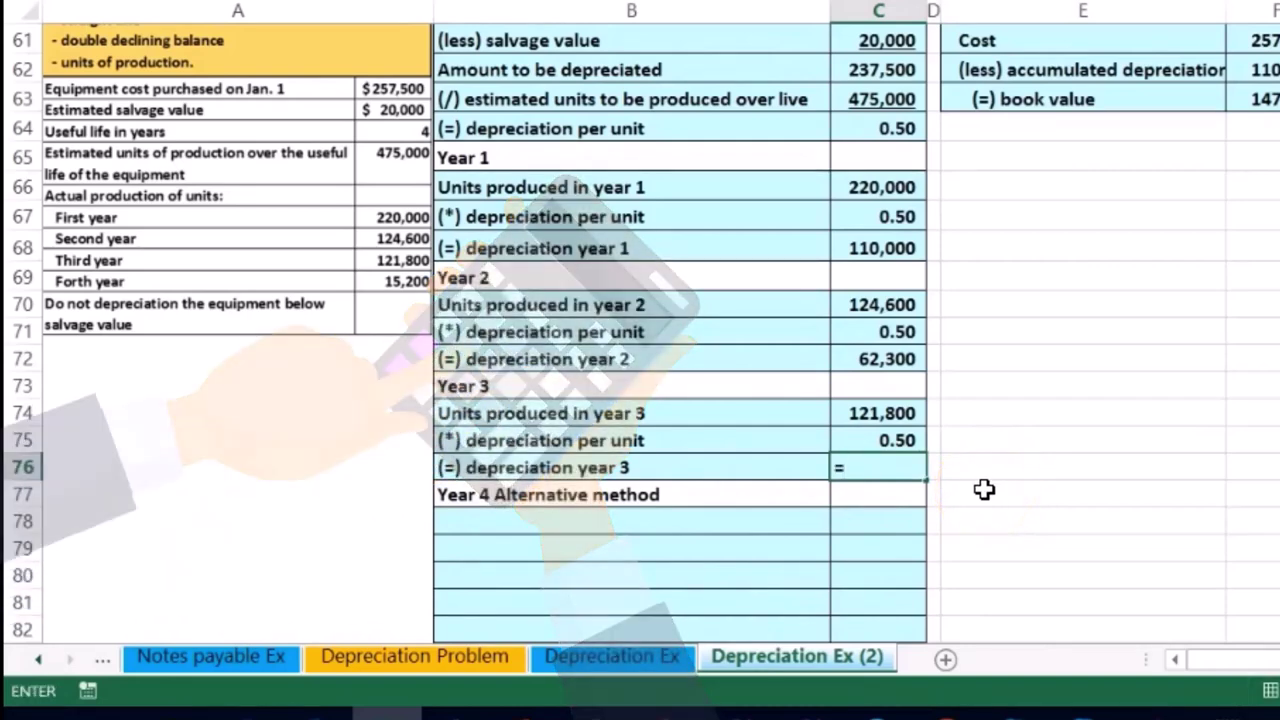
{"action": "left_click", "coordinate": [876, 418]}
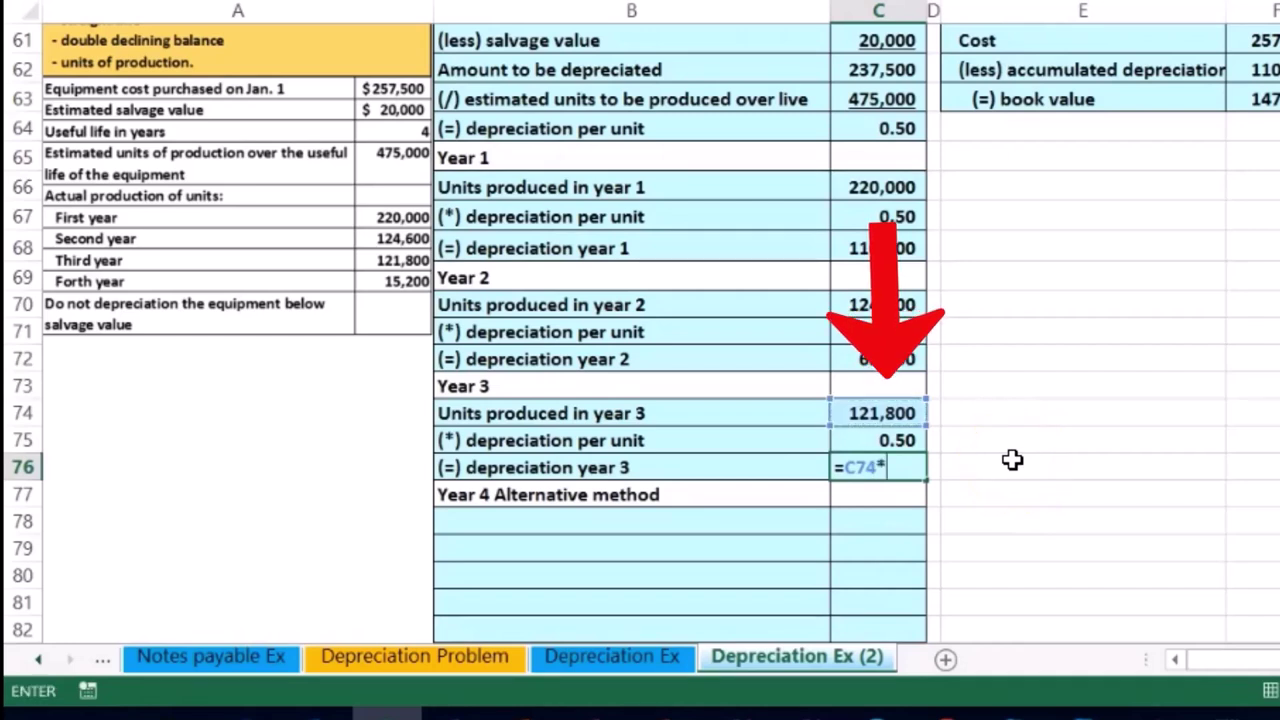
{"action": "type", "text": "*"}
{"action": "left_click", "coordinate": [922, 442]}
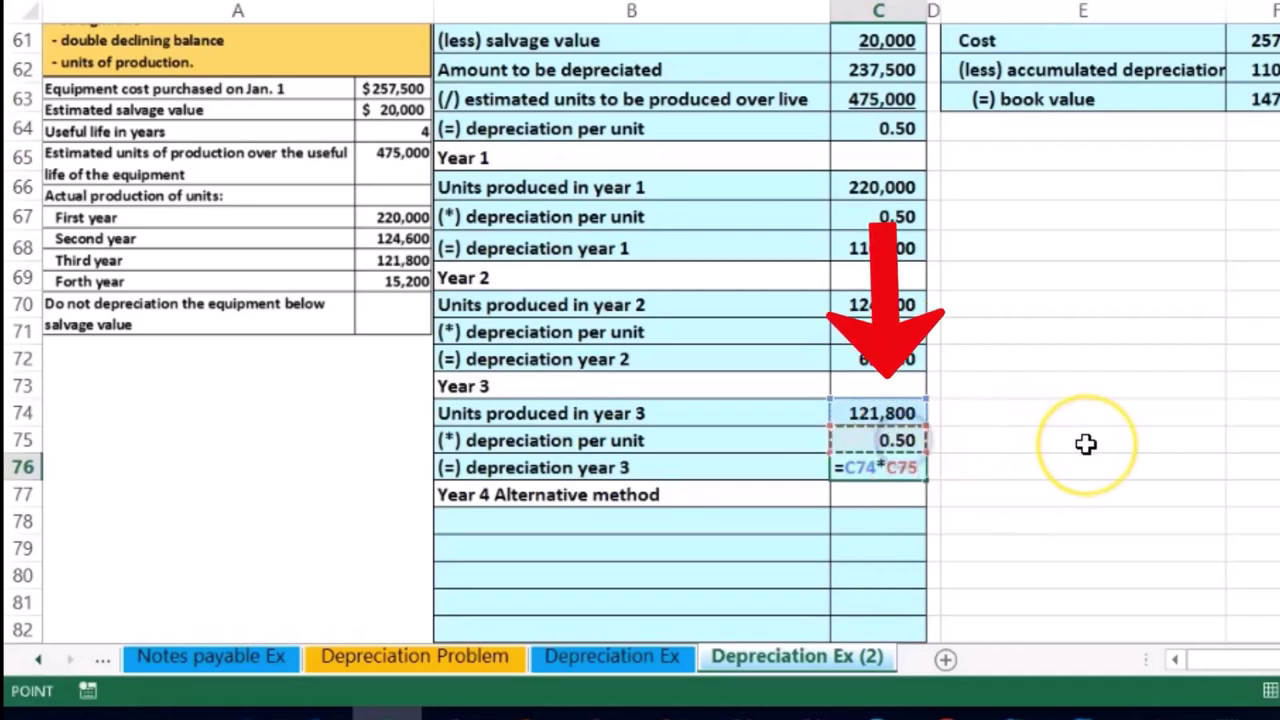
{"action": "key", "text": "Return"}
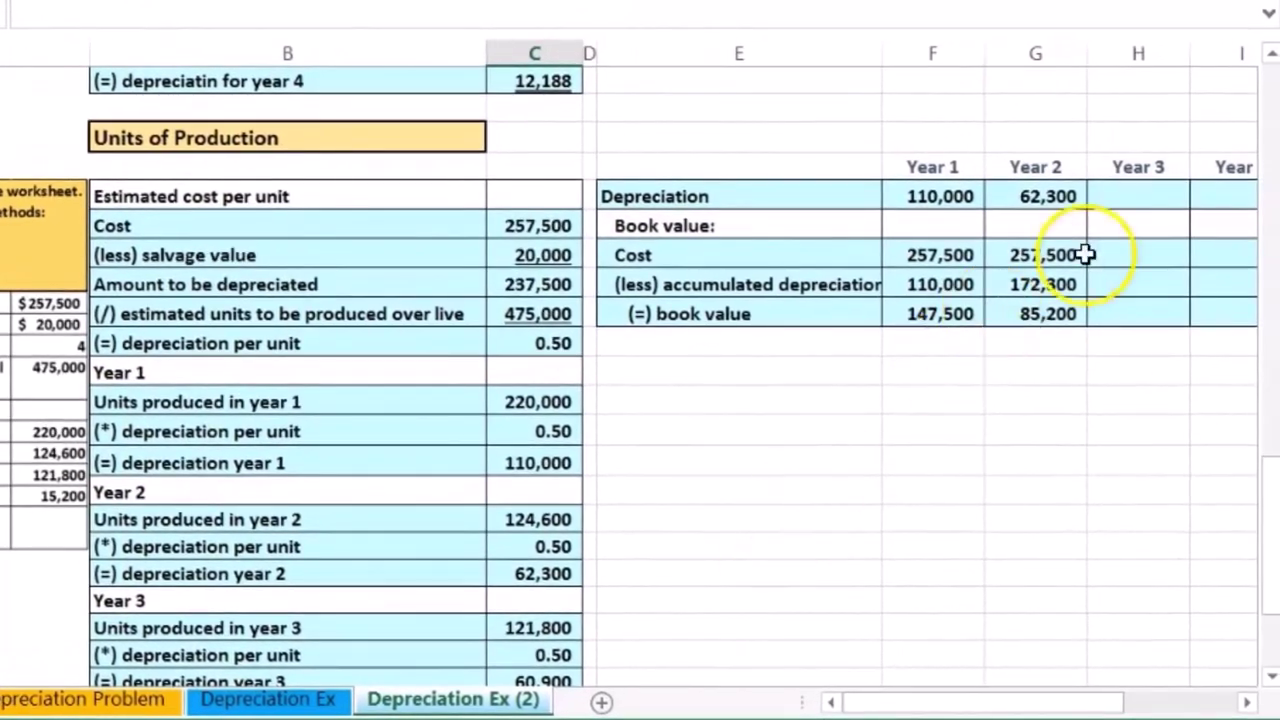
Fill the Year 3 depreciation in H59 of the summary table by referencing the calculated amount, =C76
{"action": "left_click", "coordinate": [1138, 194]}
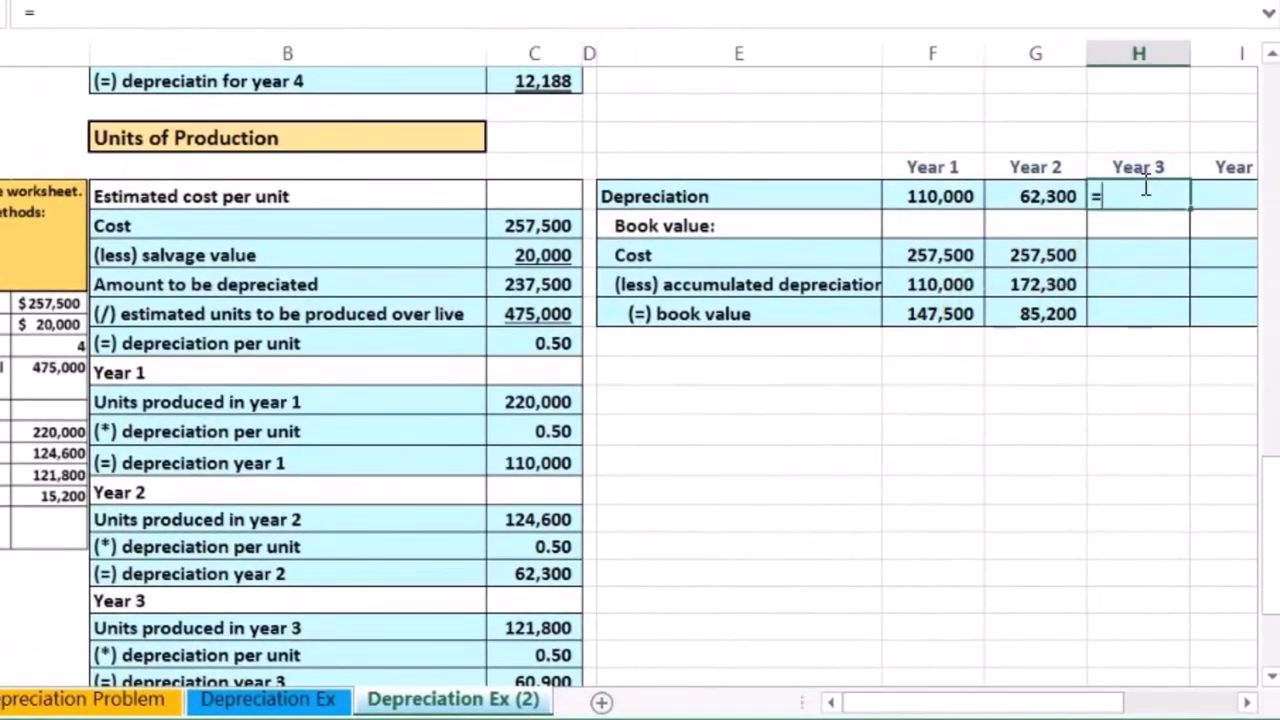
{"action": "scroll", "coordinate": [1094, 251], "scroll_direction": "down", "scroll_amount": 1}
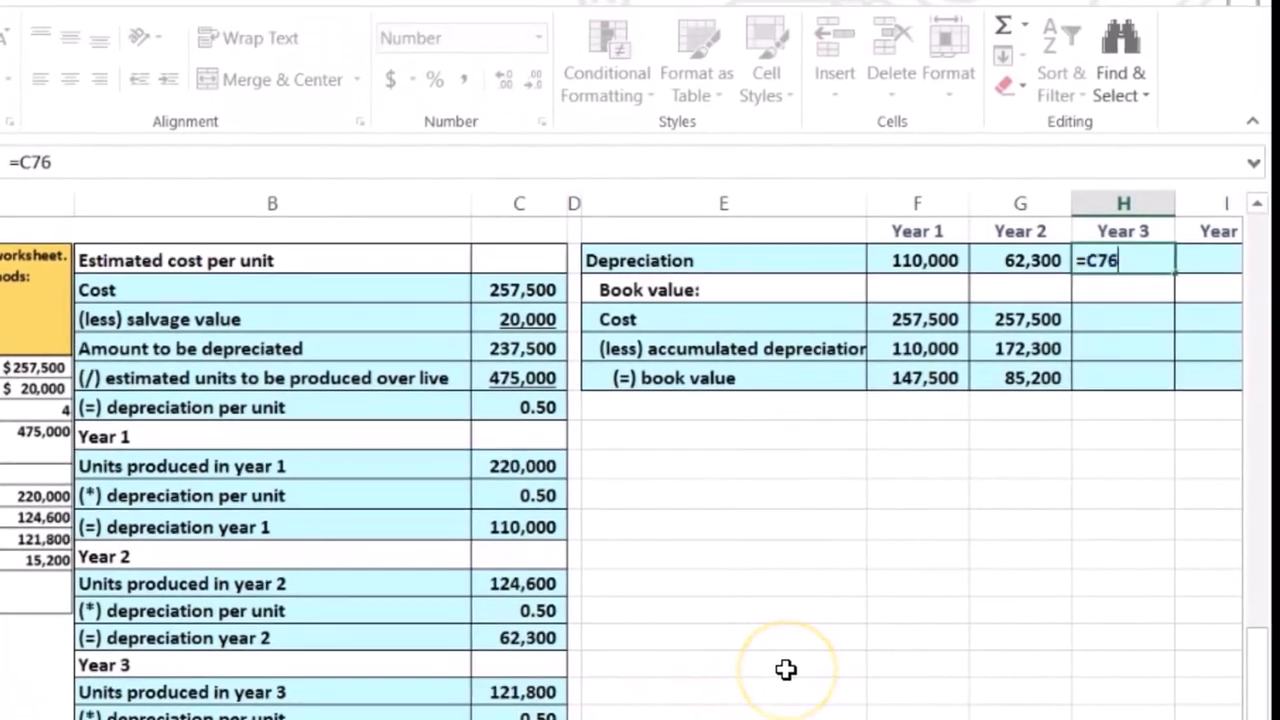
{"action": "key", "text": "Return"}
Carry the equipment cost from Year 2 into the Year 3 cost cell H61 with =G61
{"action": "scroll", "coordinate": [776, 716], "scroll_direction": "up", "scroll_amount": 1}
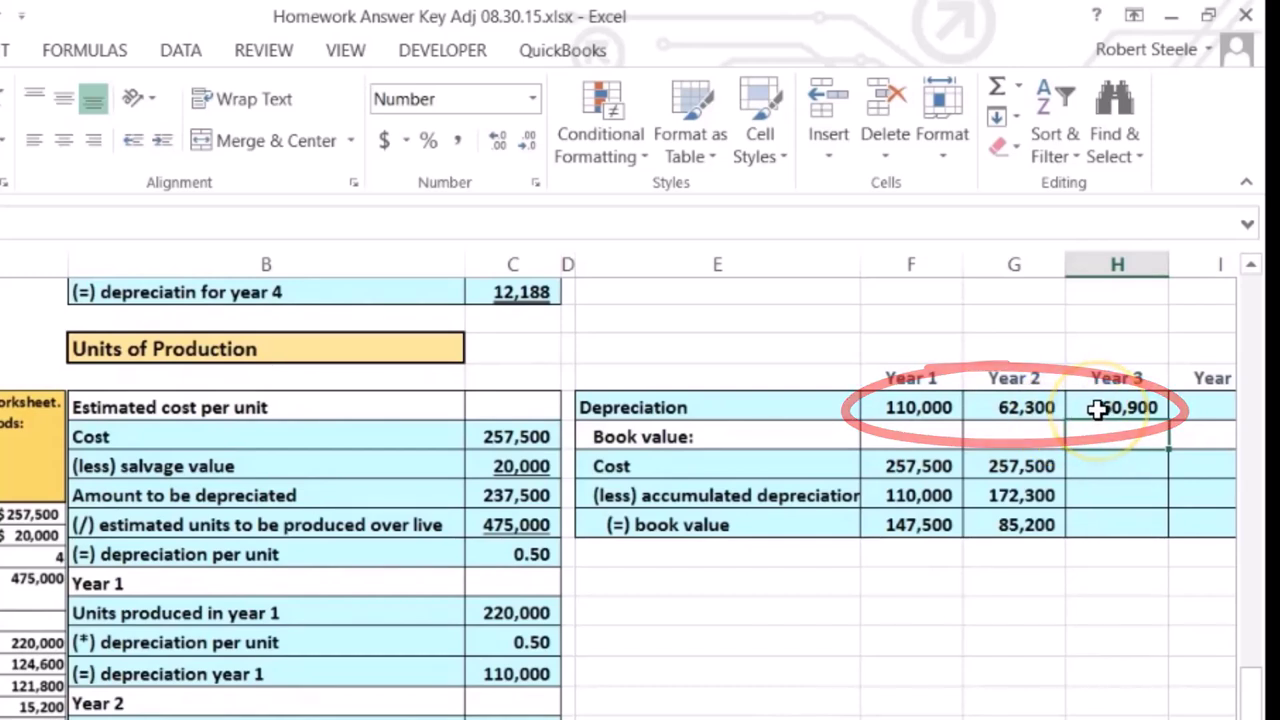
{"action": "left_click", "coordinate": [1097, 463]}
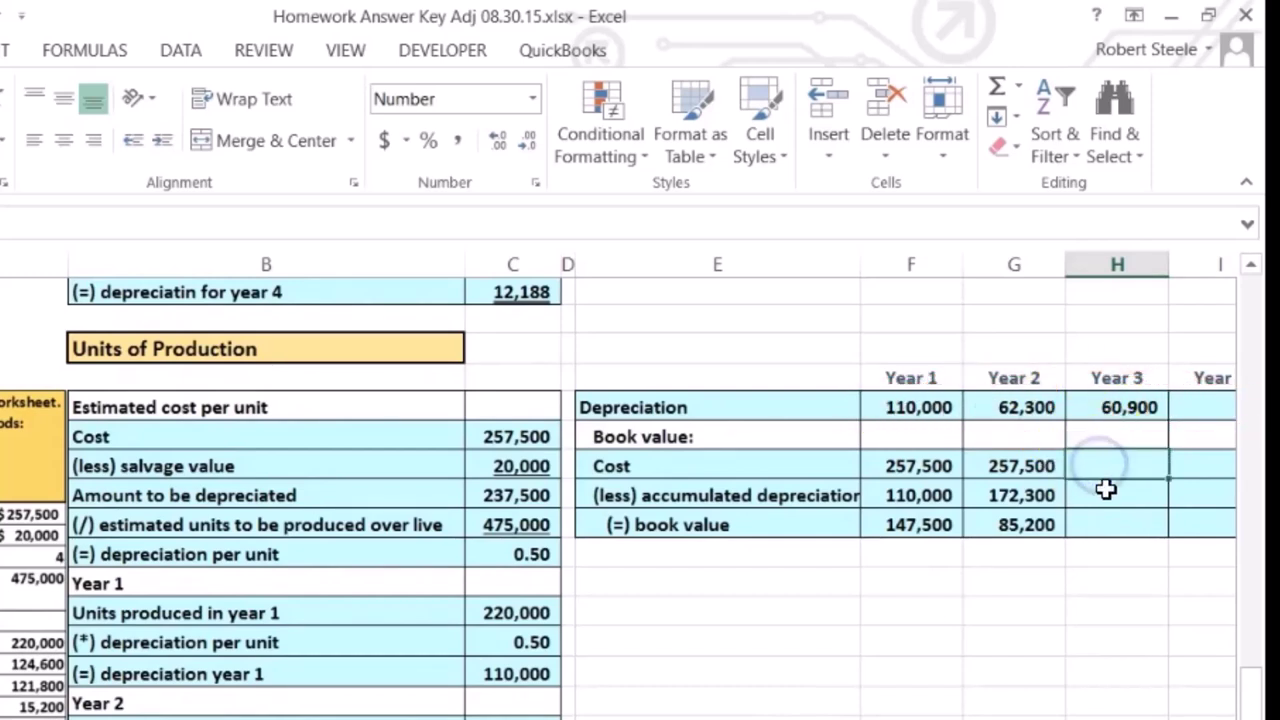
{"action": "type", "text": "="}
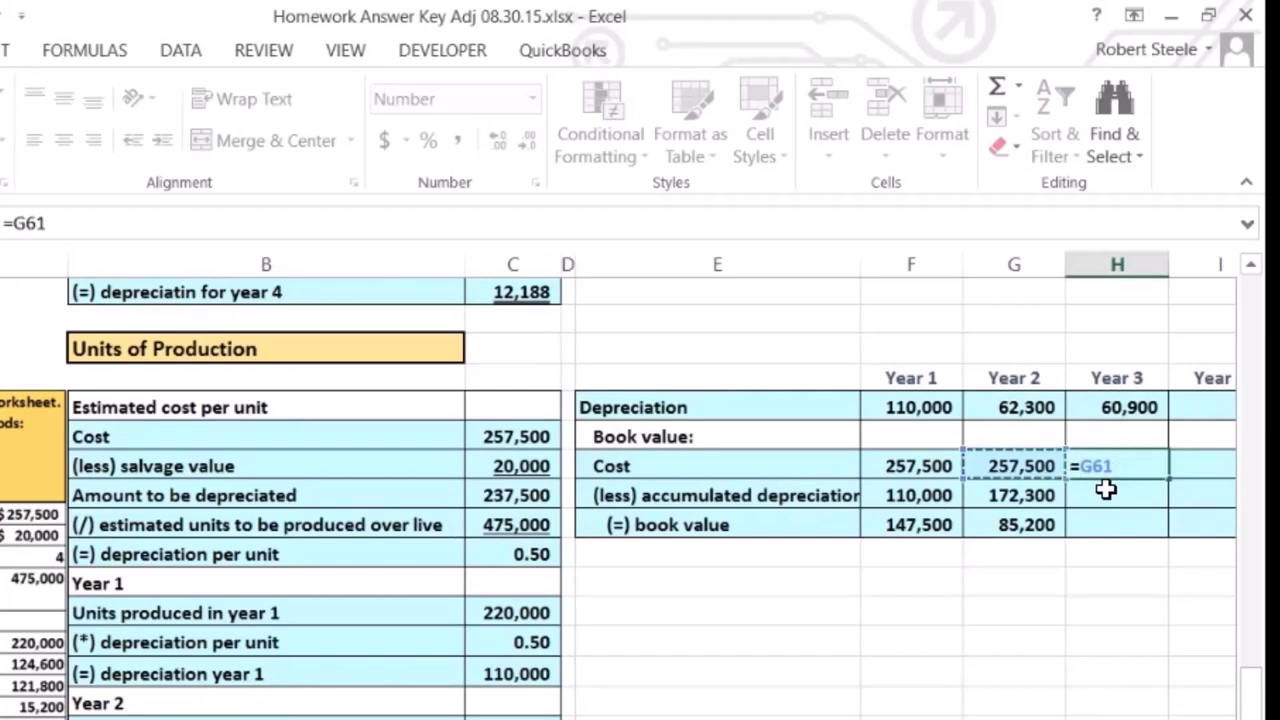
{"action": "key", "text": "Return"}
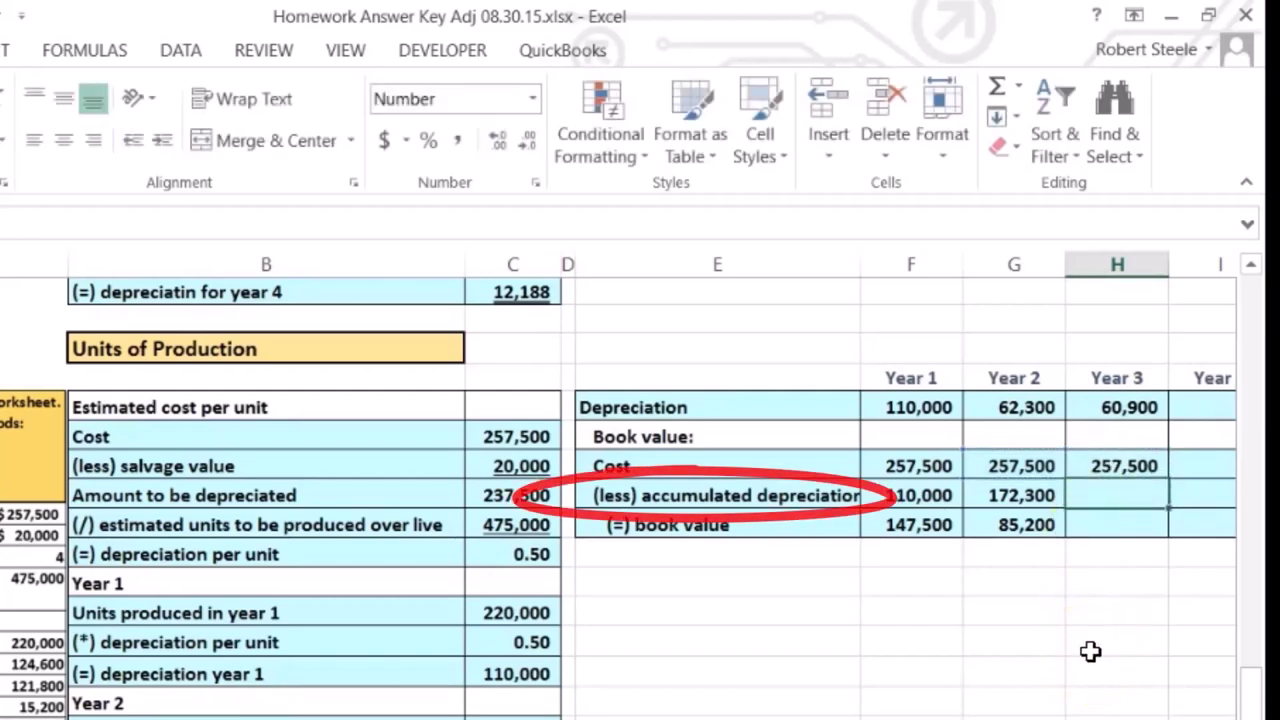
Calculate Year 3 accumulated depreciation in H62 as =G62+H59 and check it against the sum of the depreciation amounts for Years 1 to 3
{"action": "type", "text": "="}
{"action": "left_click", "coordinate": [1018, 497]}
{"action": "type", "text": "+"}
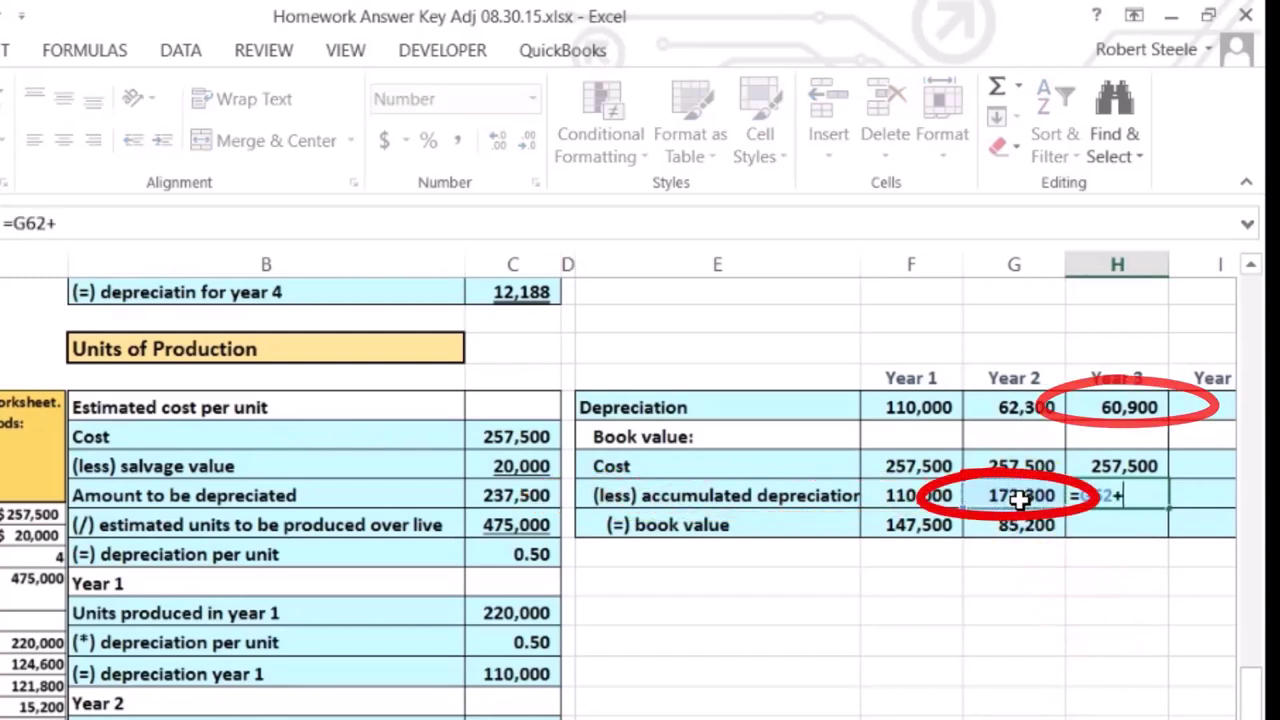
{"action": "left_click", "coordinate": [1087, 406]}
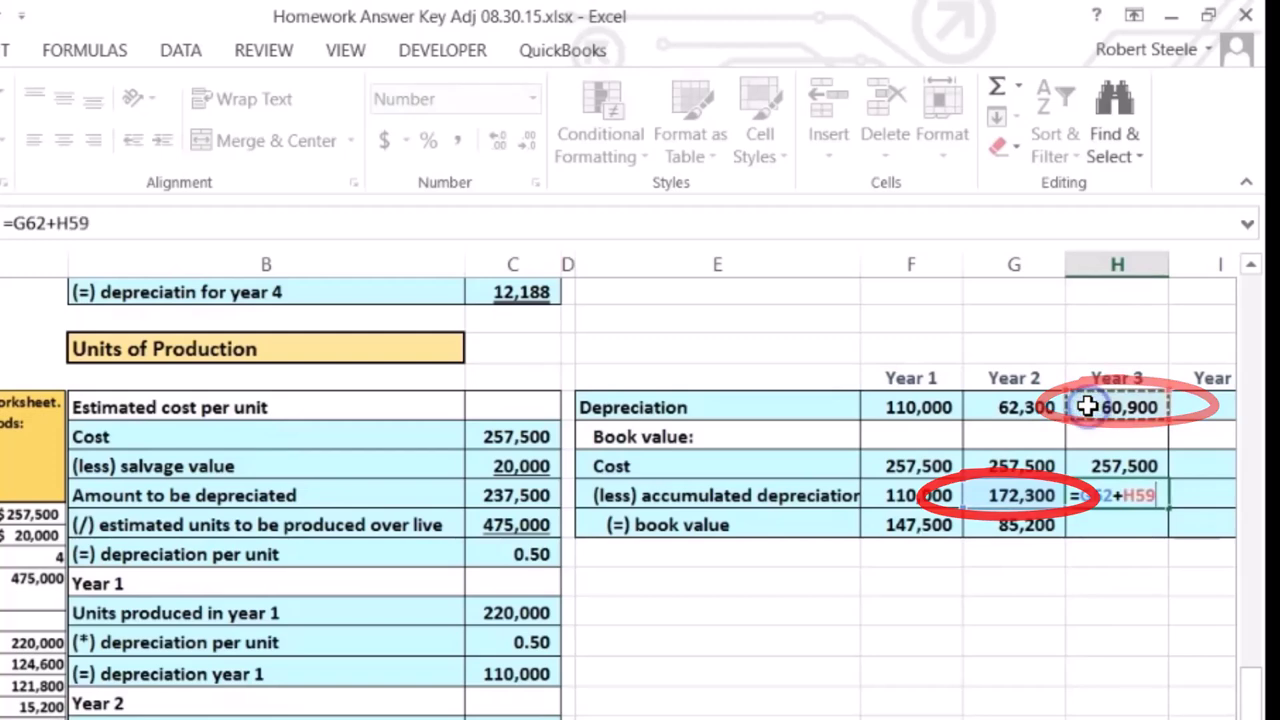
{"action": "key", "text": "Return"}
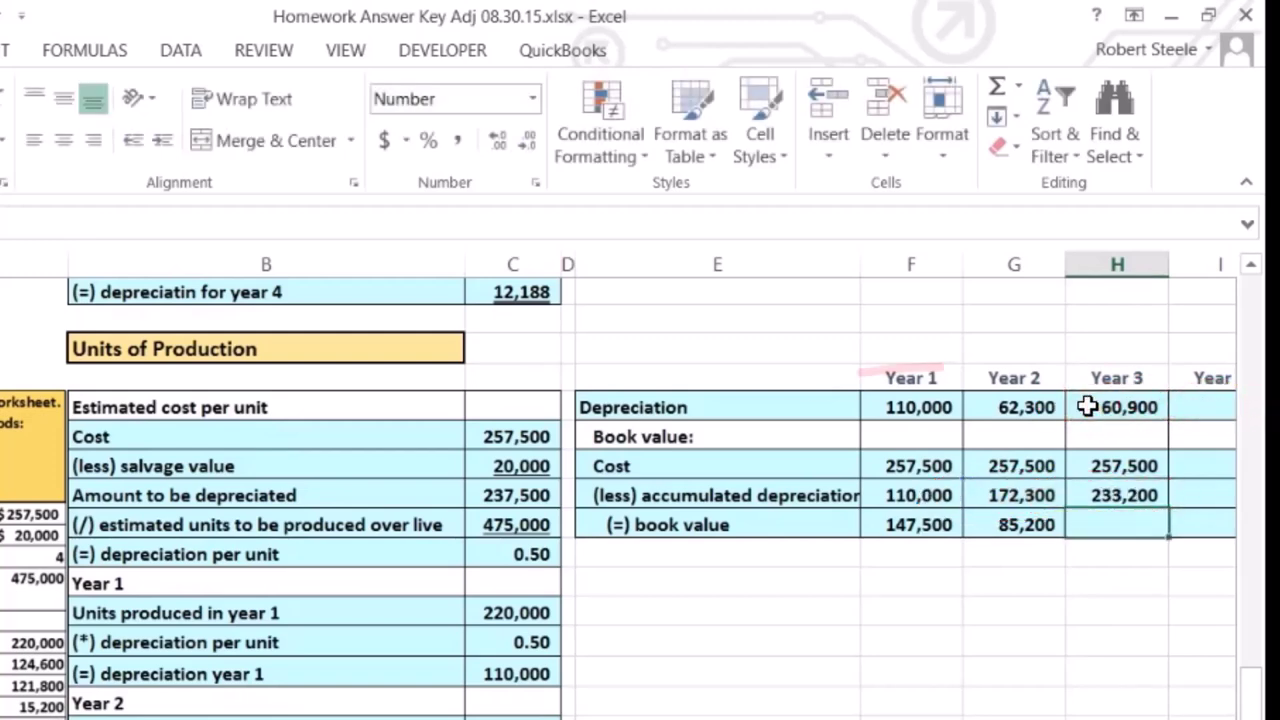
{"action": "left_click_drag", "start_coordinate": [928, 407], "coordinate": [1089, 406]}
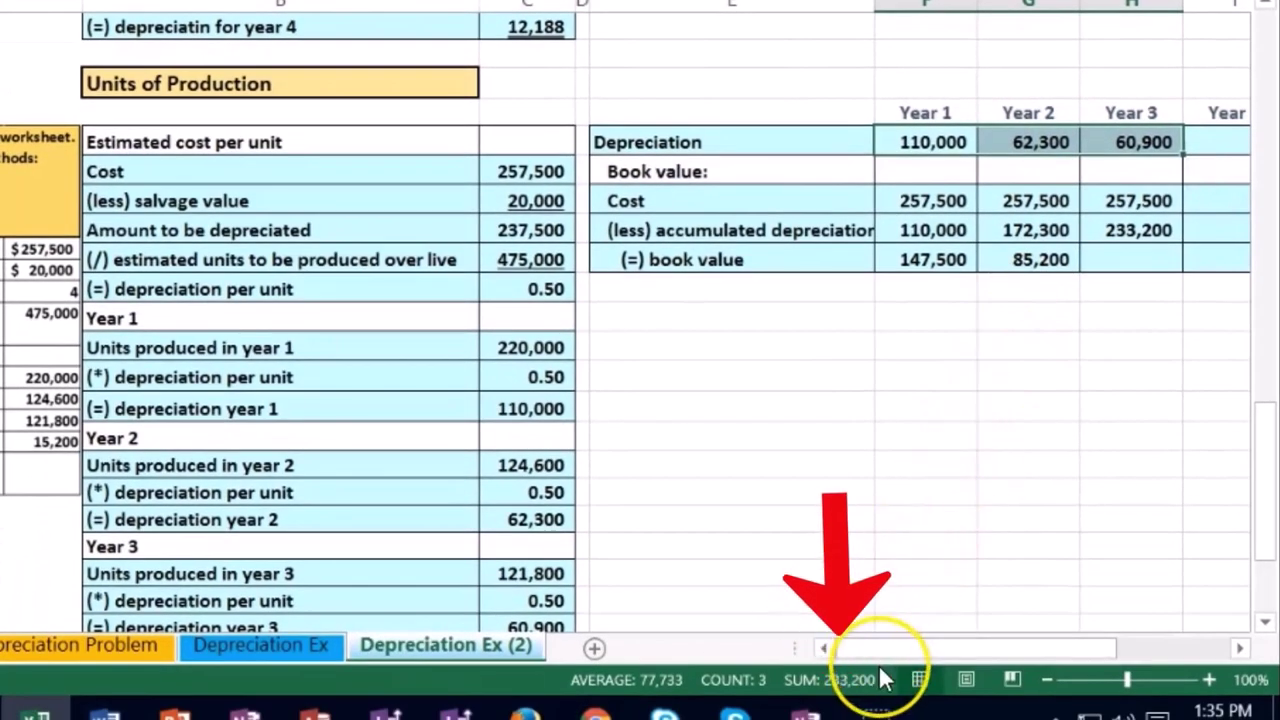
Calculate the Year 3 book value in H63 as cost less accumulated depreciation, =H61-H62
{"action": "left_click", "coordinate": [1131, 262]}
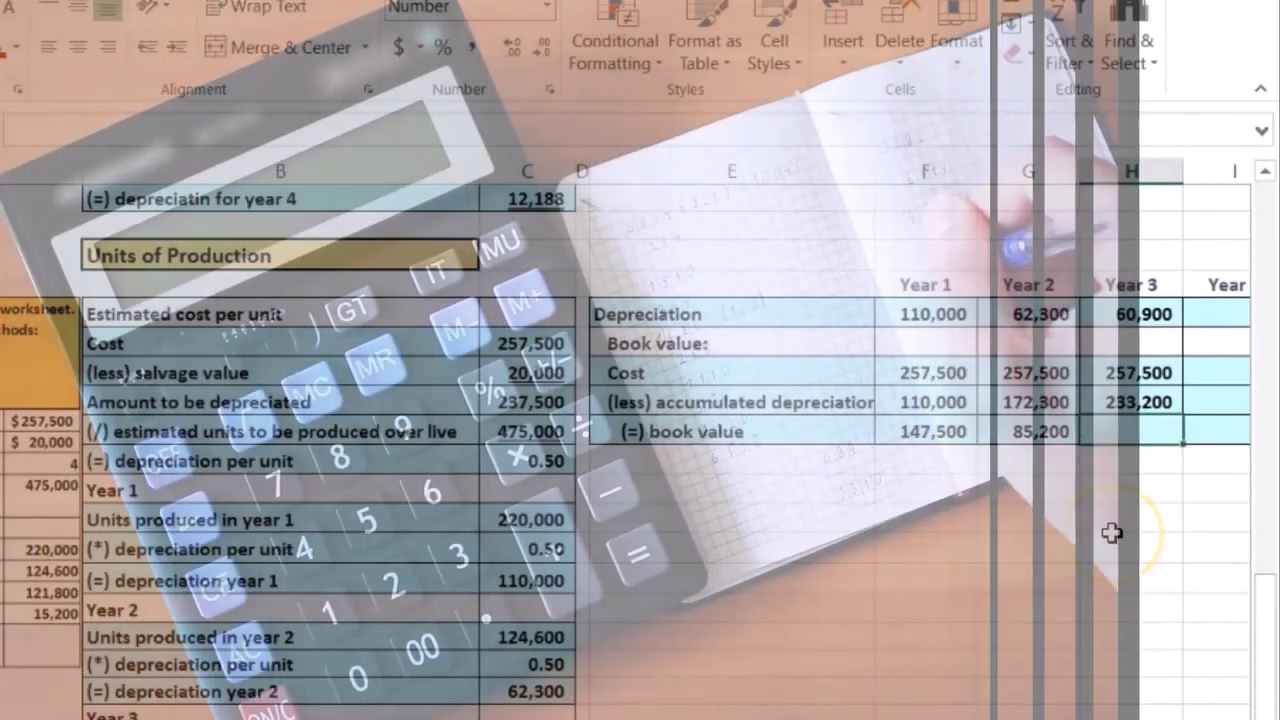
{"action": "type", "text": "="}
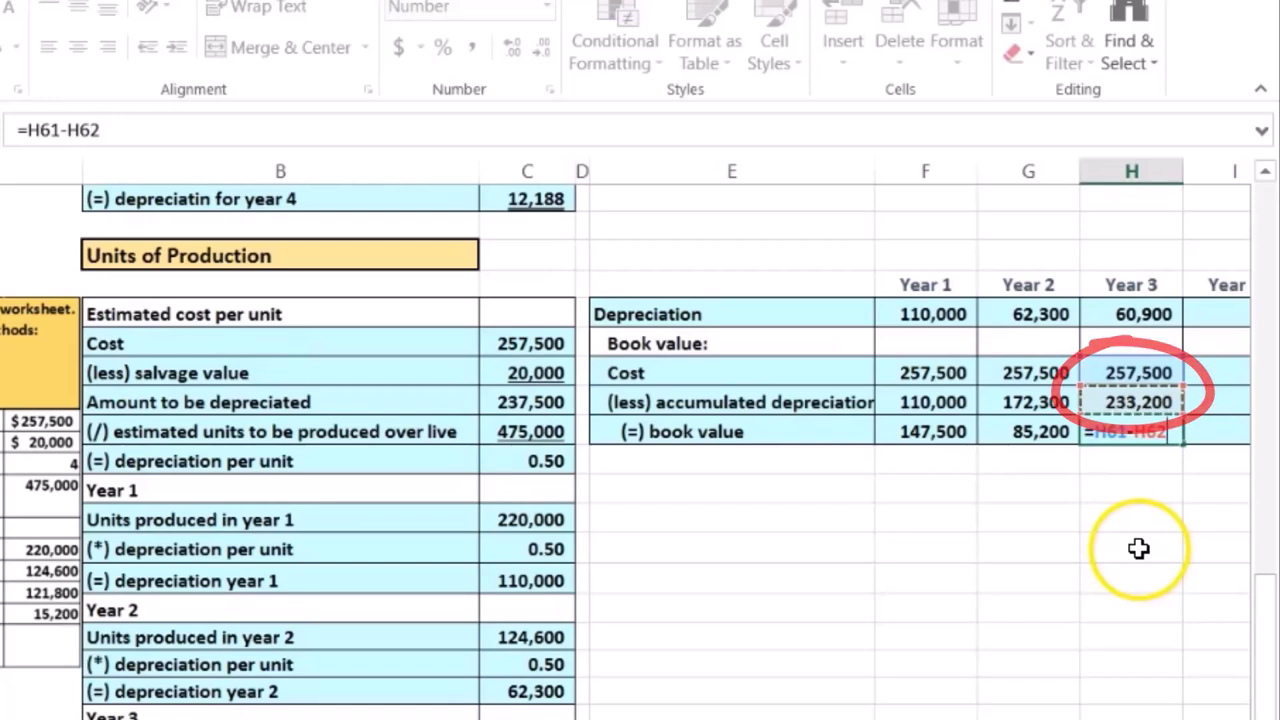
{"action": "key", "text": "Return"}
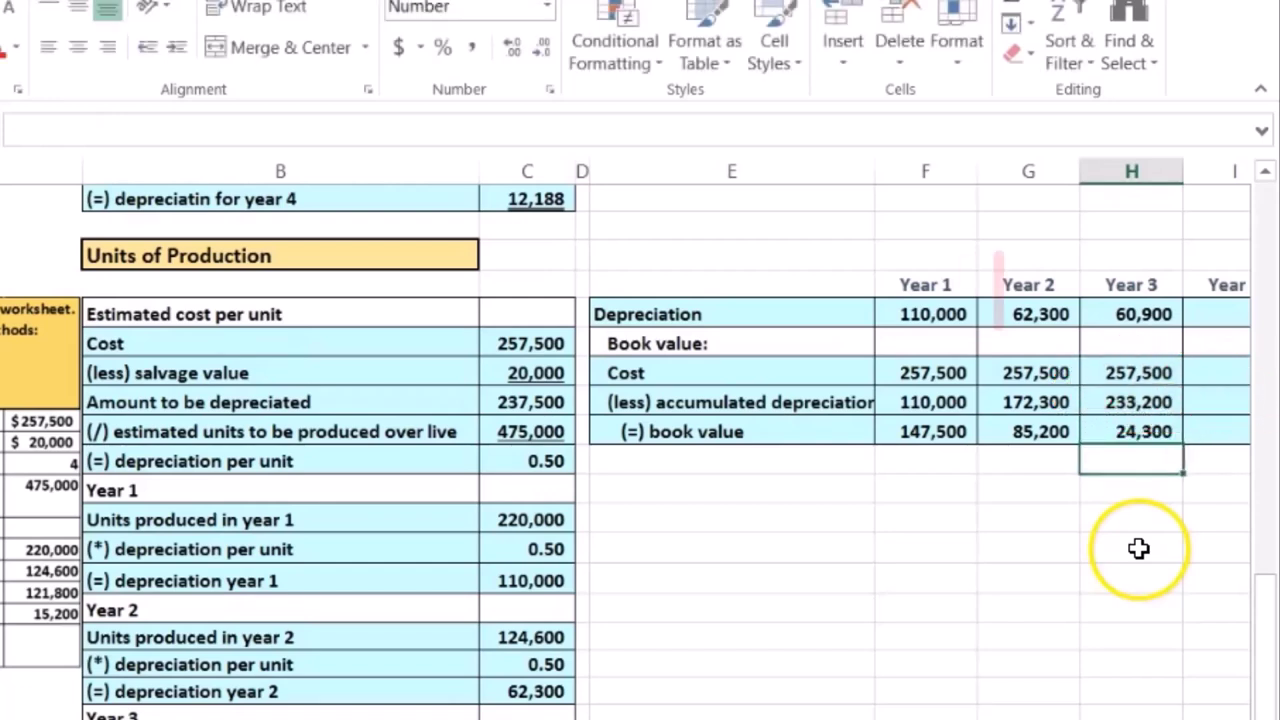